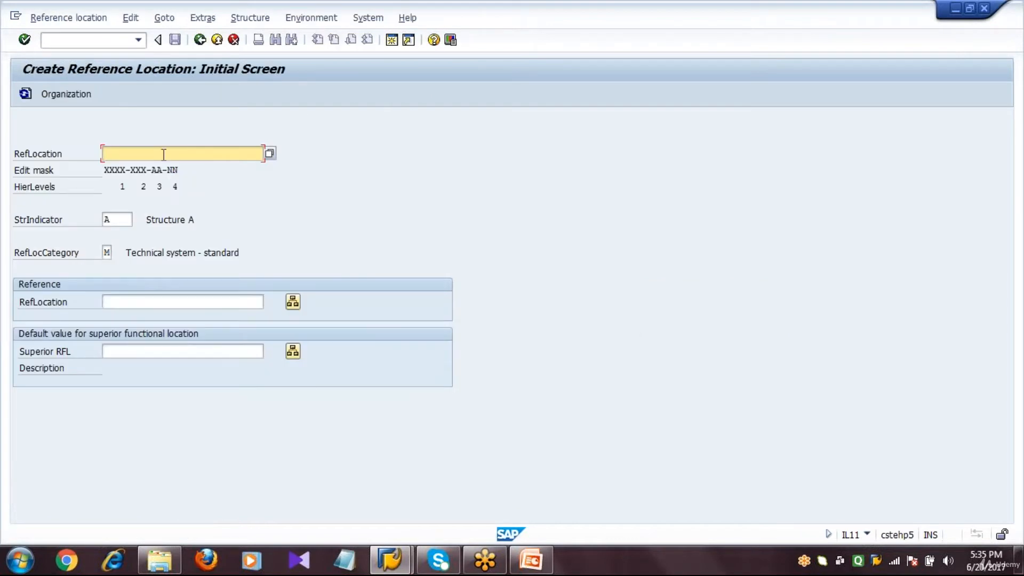
# Start creating reference location PLNT with structure indicator BMW01 and proceed to its master data
pyautogui.write('PLNT')
pyautogui.press('Down')
pyautogui.press('Return')
pyautogui.click(129, 219)
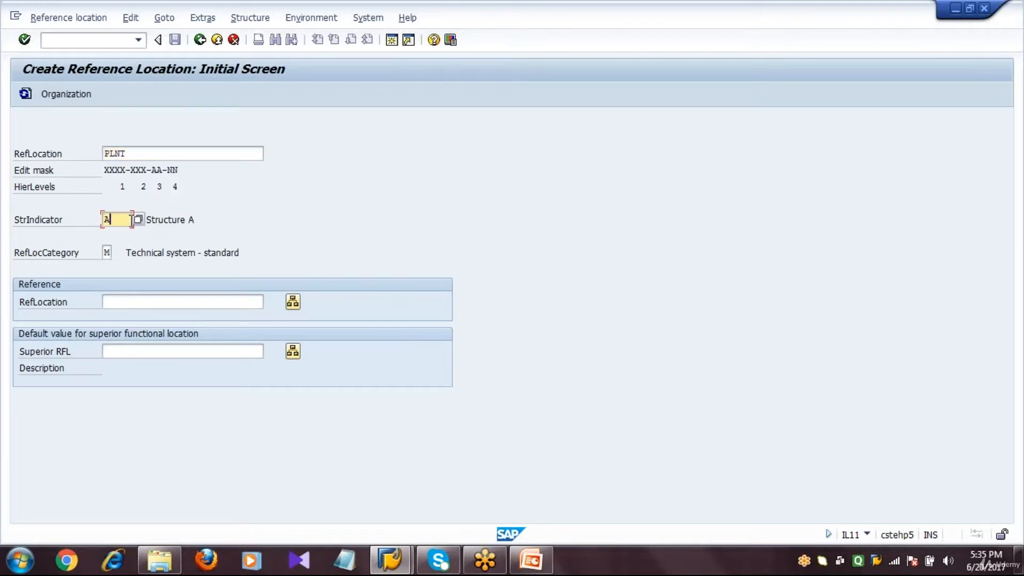
pyautogui.press('F4')
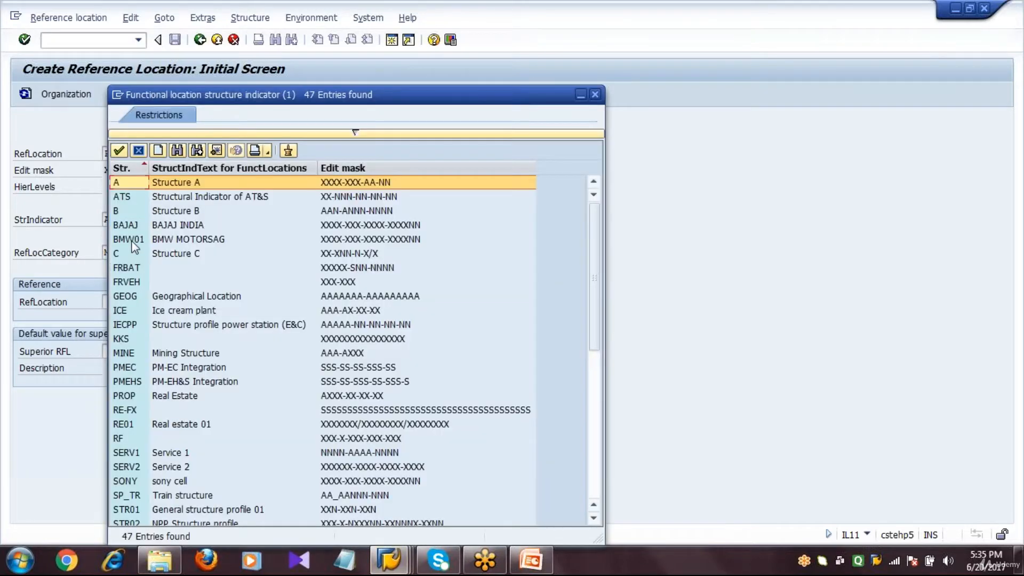
pyautogui.click(131, 241)
pyautogui.doubleClick(132, 241)
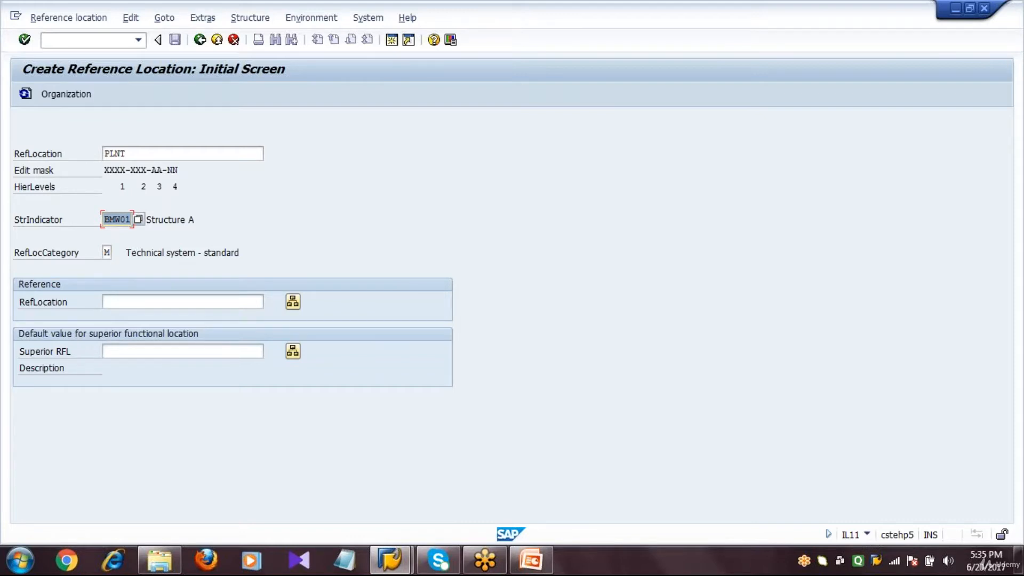
pyautogui.click(110, 252)
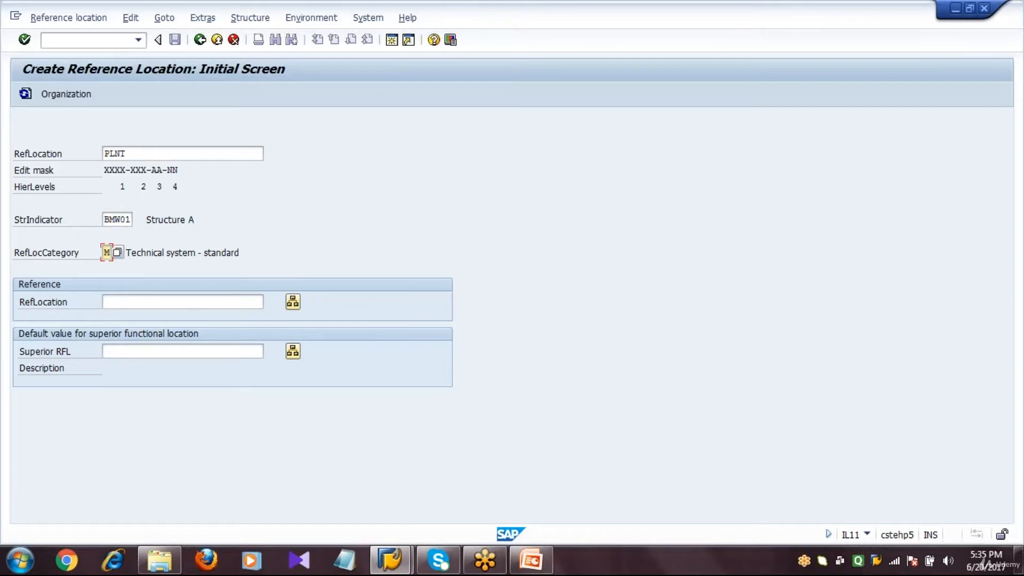
pyautogui.press('Return')
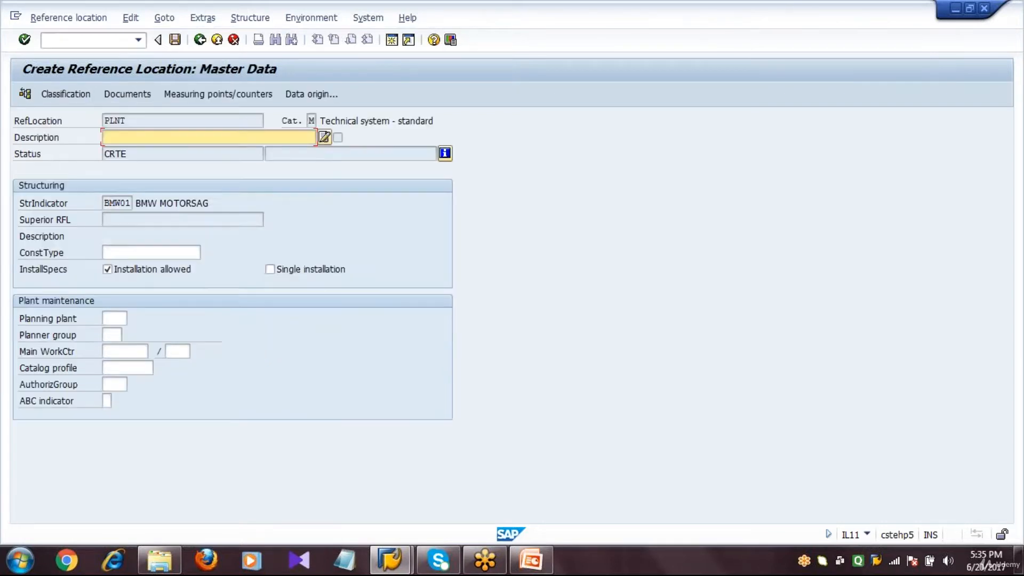
# Enter the description PLANT, planning plant 1000 and planner group 100 for the reference location
pyautogui.write('PLANT')
pyautogui.click(113, 318)
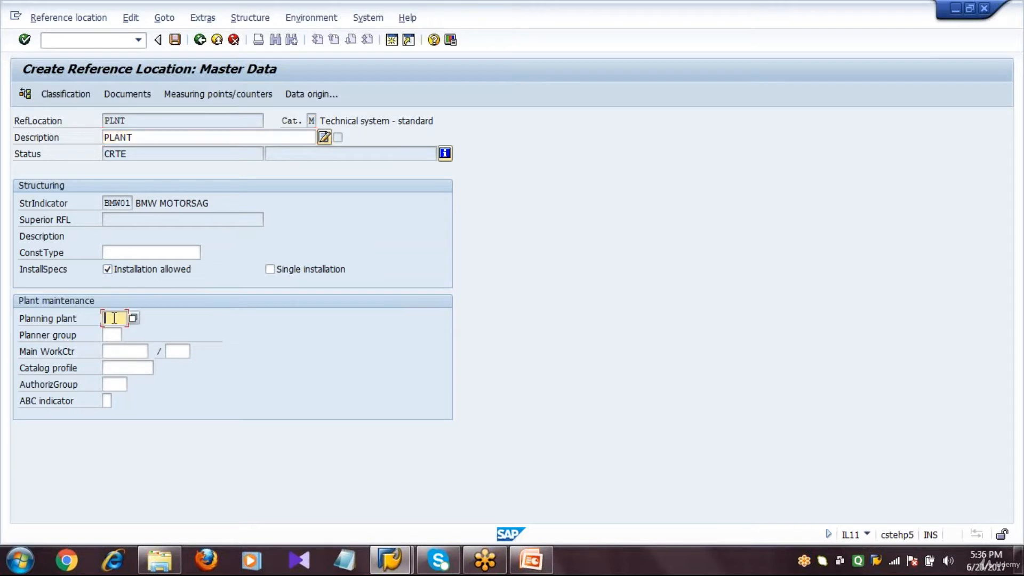
pyautogui.write('1000')
pyautogui.press('Tab')
pyautogui.write('100')
pyautogui.press('Tab')
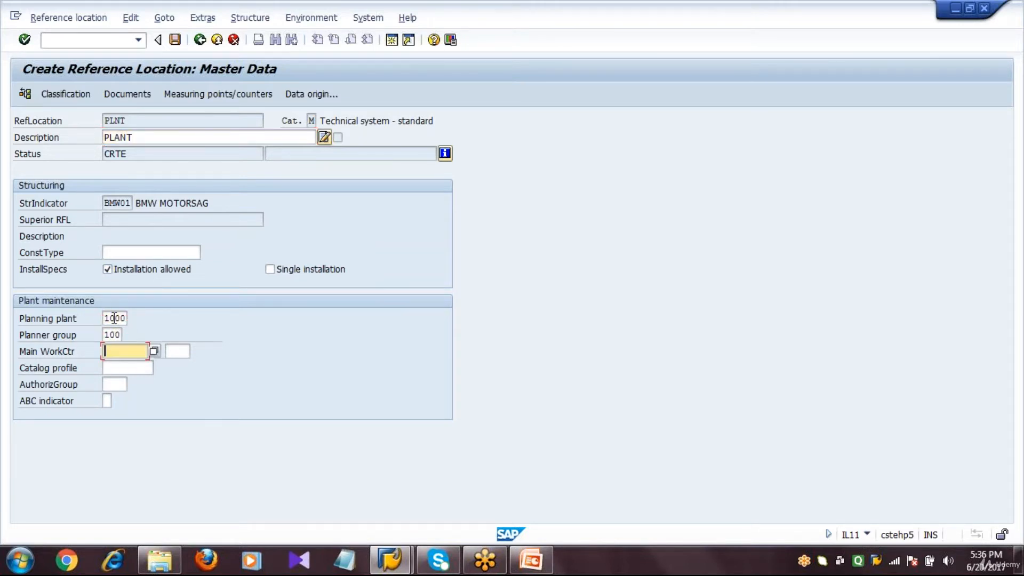
# Set the main work center to BMW_WC1 in plant 1000, the catalog profile to 000000001 and the authorization group to 3000
pyautogui.write('B')
pyautogui.press('Down')
pyautogui.press('Tab')
pyautogui.write('1000')
pyautogui.press('Tab')
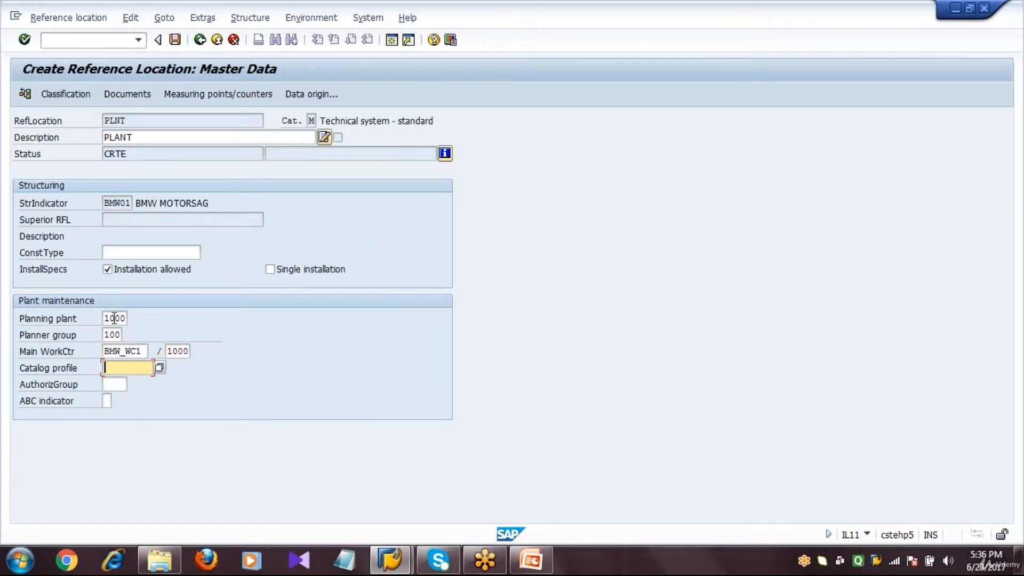
pyautogui.write('000000001')
pyautogui.press('Tab')
pyautogui.write('3000')
pyautogui.press('Tab')
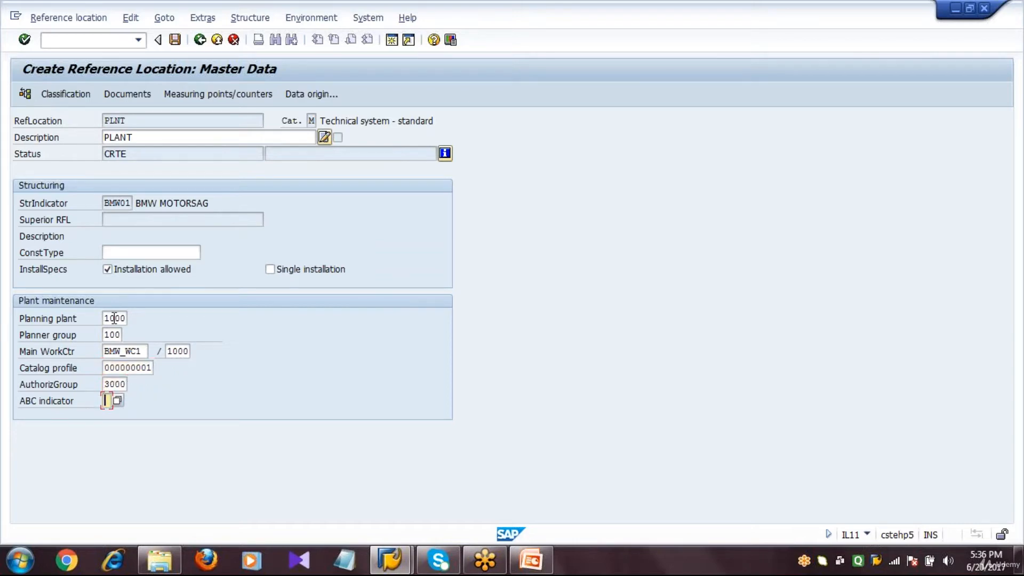
# Set the ABC indicator to 4 (No Effect) and save reference location PLNT
pyautogui.press('Return')
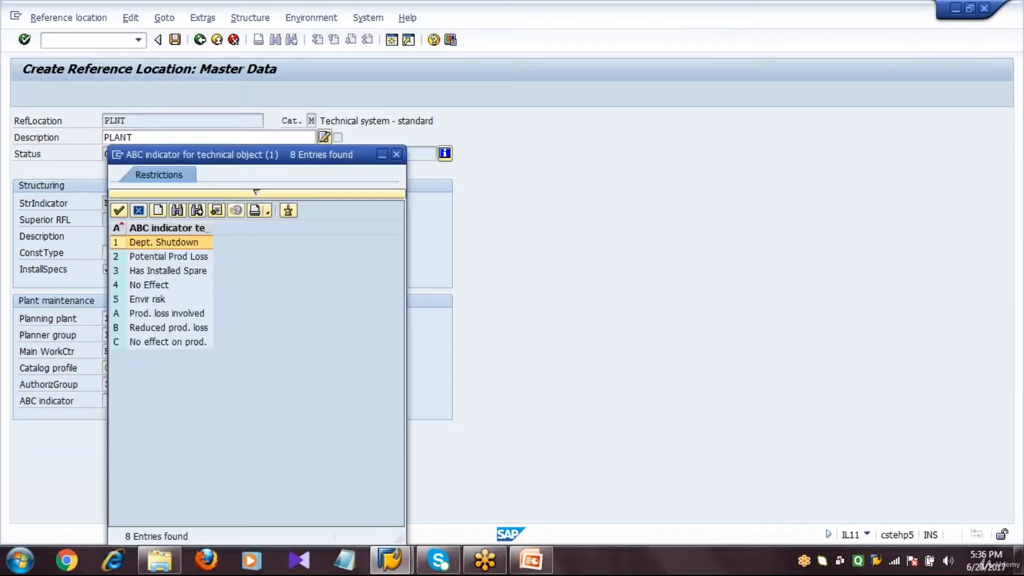
pyautogui.click(163, 286)
pyautogui.doubleClick(162, 289)
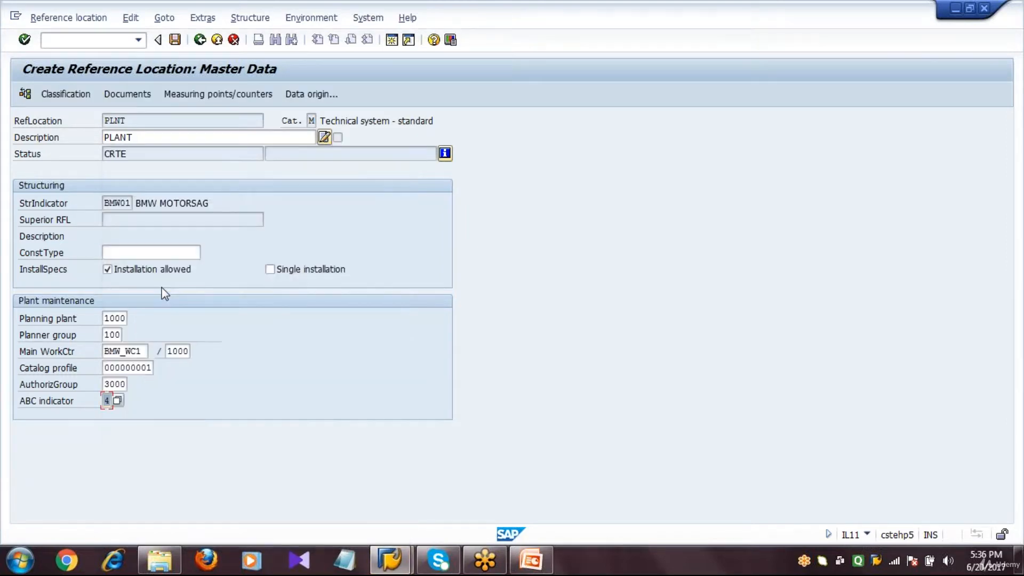
pyautogui.press('Return')
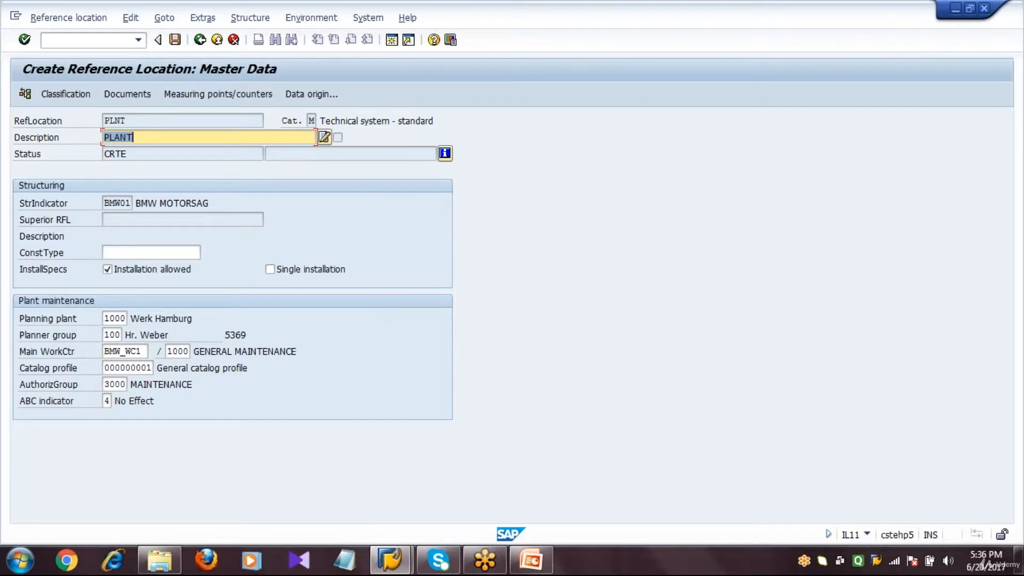
pyautogui.click(170, 123)
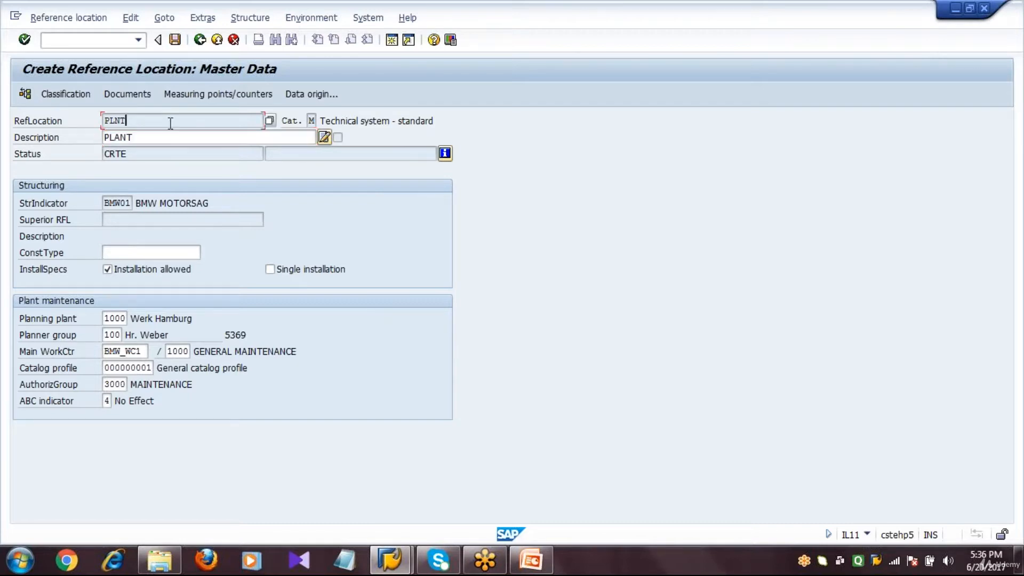
pyautogui.click(176, 40)
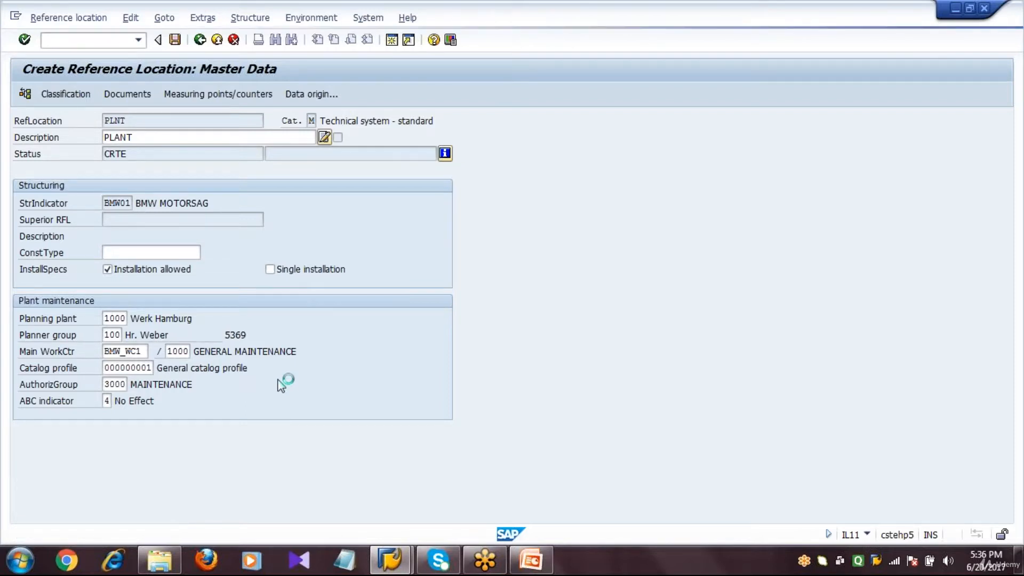
# Switch to Notepad and note the line "Reference FL - PLNT"
pyautogui.click(345, 560)
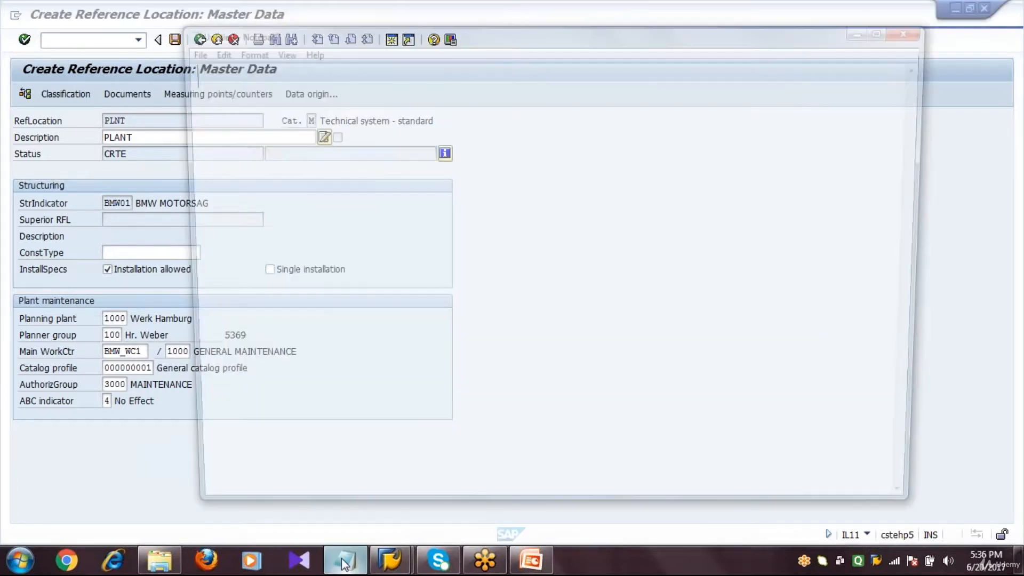
pyautogui.write('R')
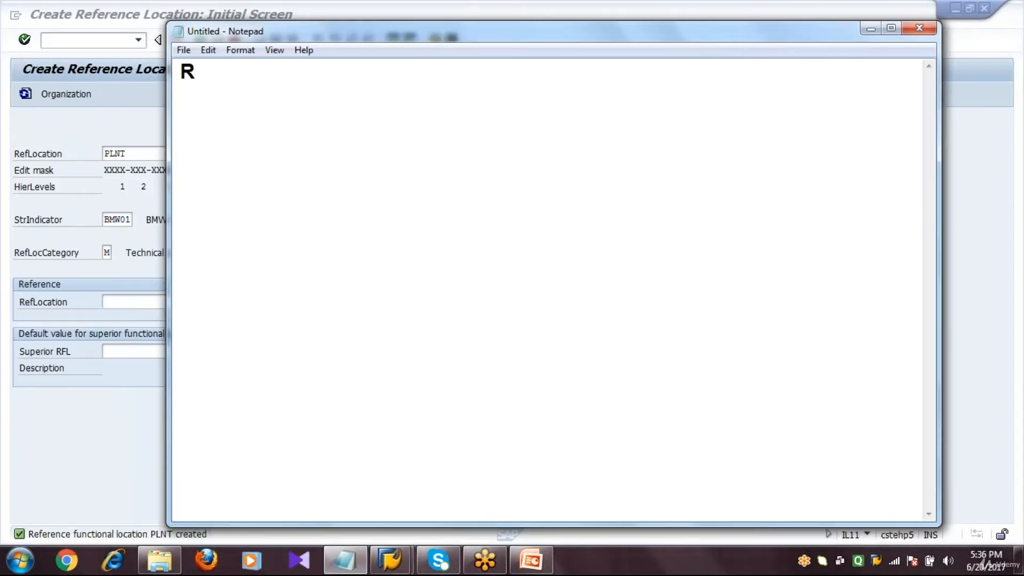
pyautogui.write('efere')
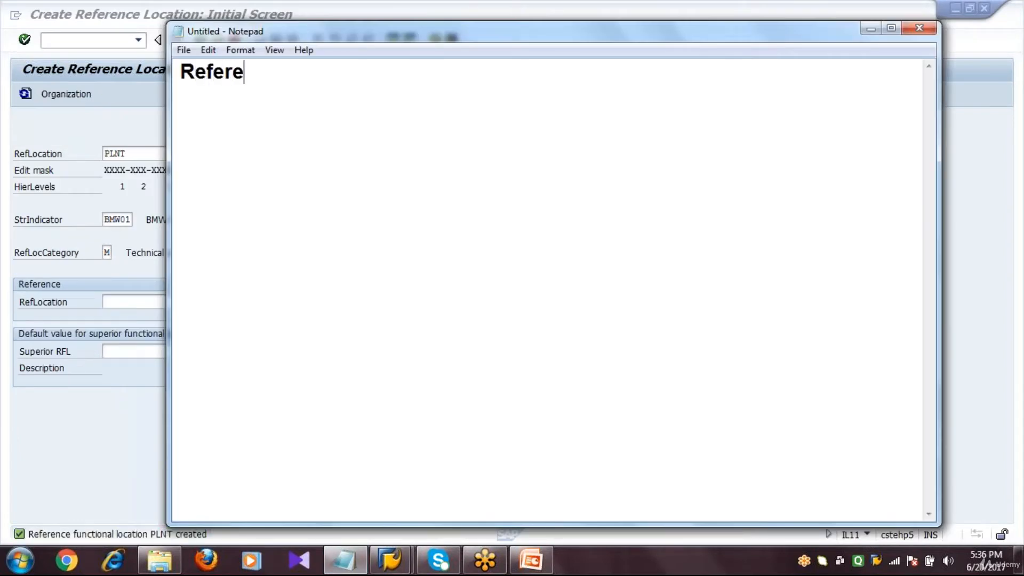
pyautogui.write('nce FL ')
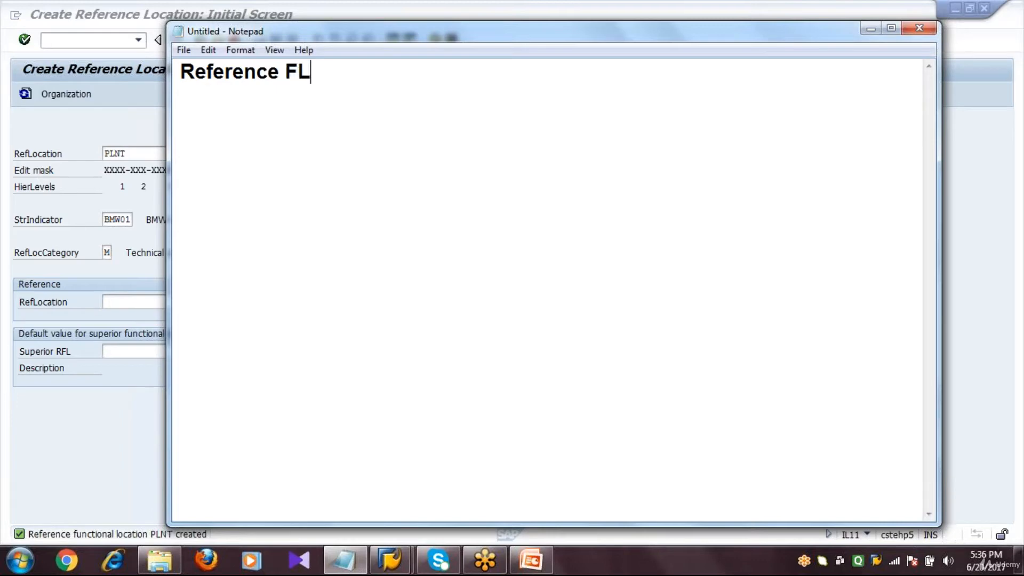
pyautogui.write('- PLNT')
pyautogui.press('Return')
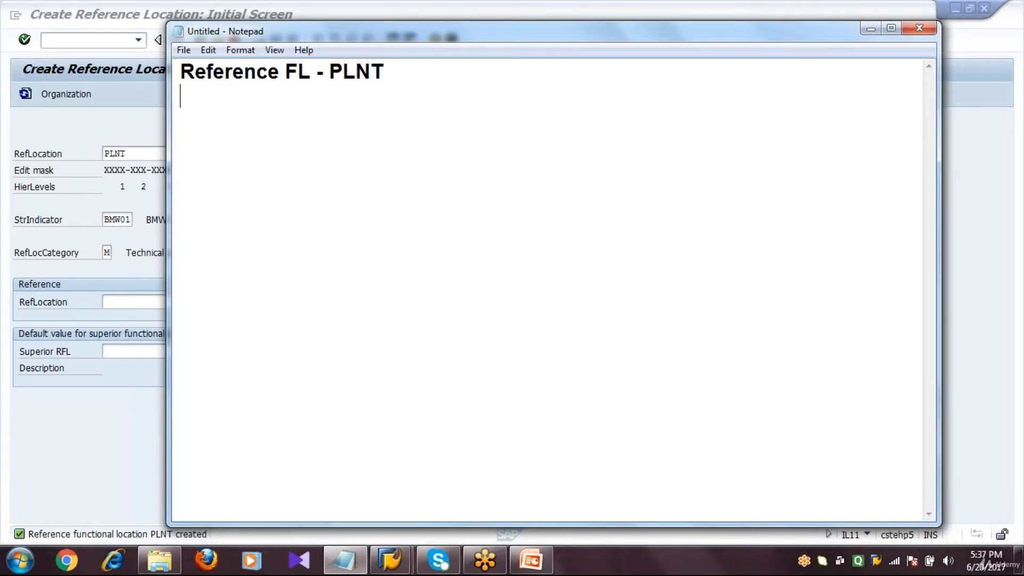
# Switch back to SAP and start creating reference location PLNT-UT1, proceeding to its master data
pyautogui.click(70, 437)
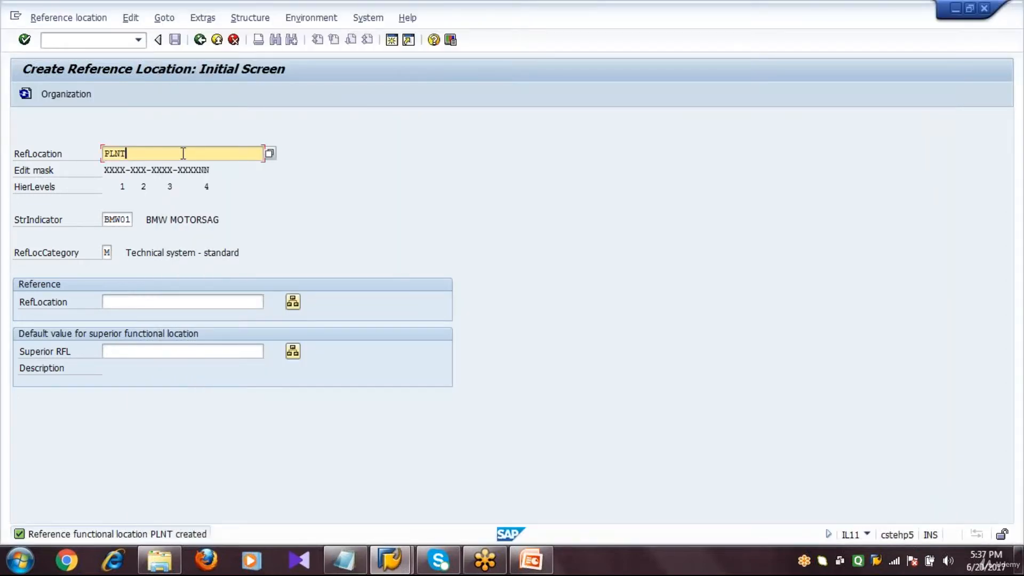
pyautogui.write('-UT1')
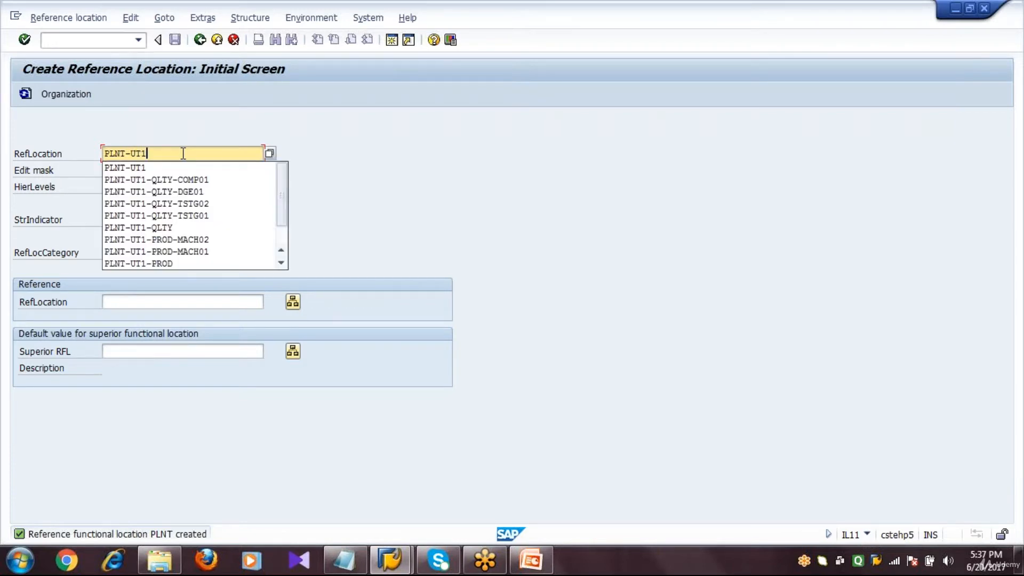
pyautogui.press('Return')
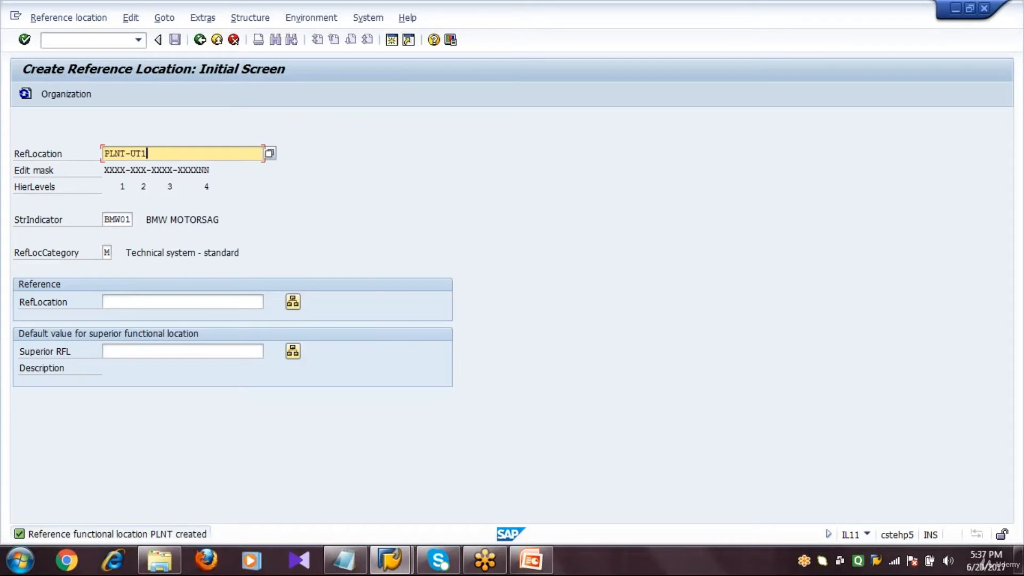
pyautogui.click(133, 219)
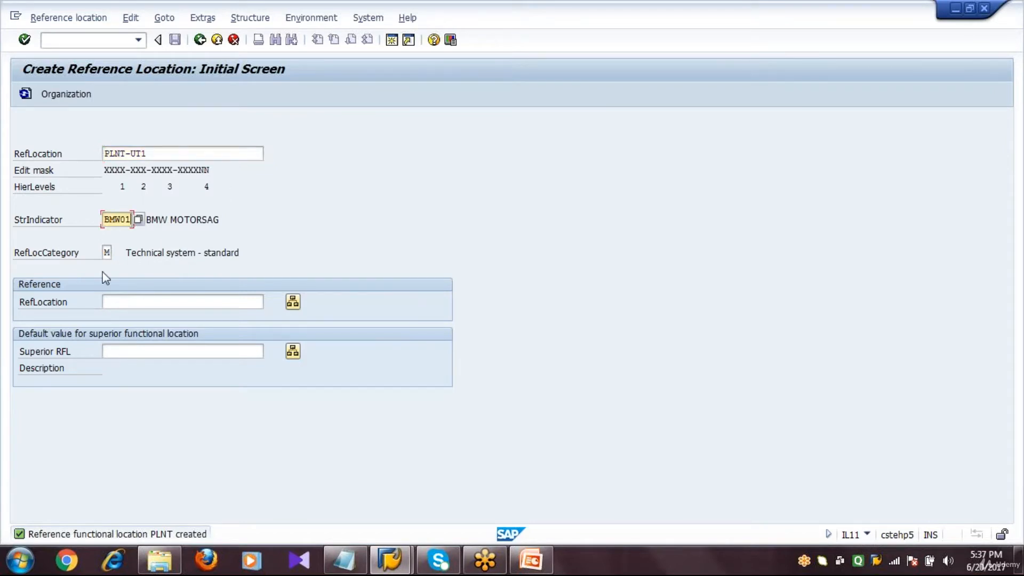
pyautogui.click(111, 253)
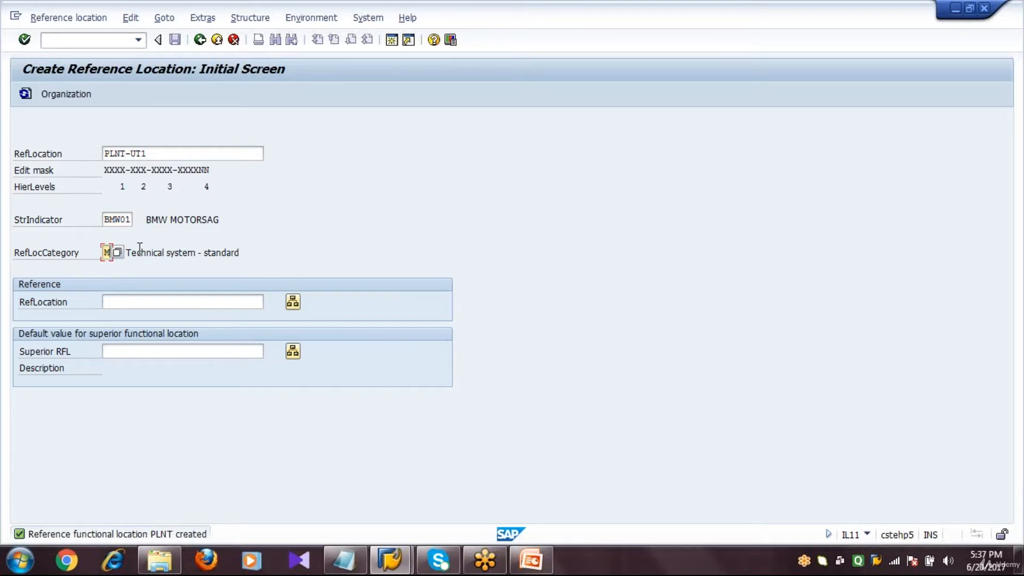
pyautogui.press('Return')
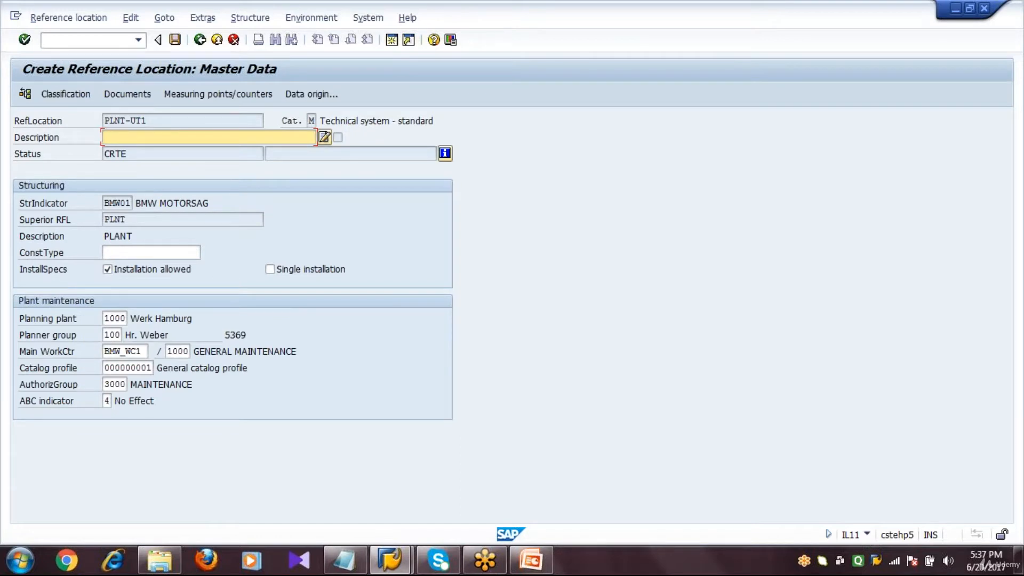
# Check the superior reference location, enter the description UNIT1 and save reference location PLNT-UT1
pyautogui.click(67, 224)
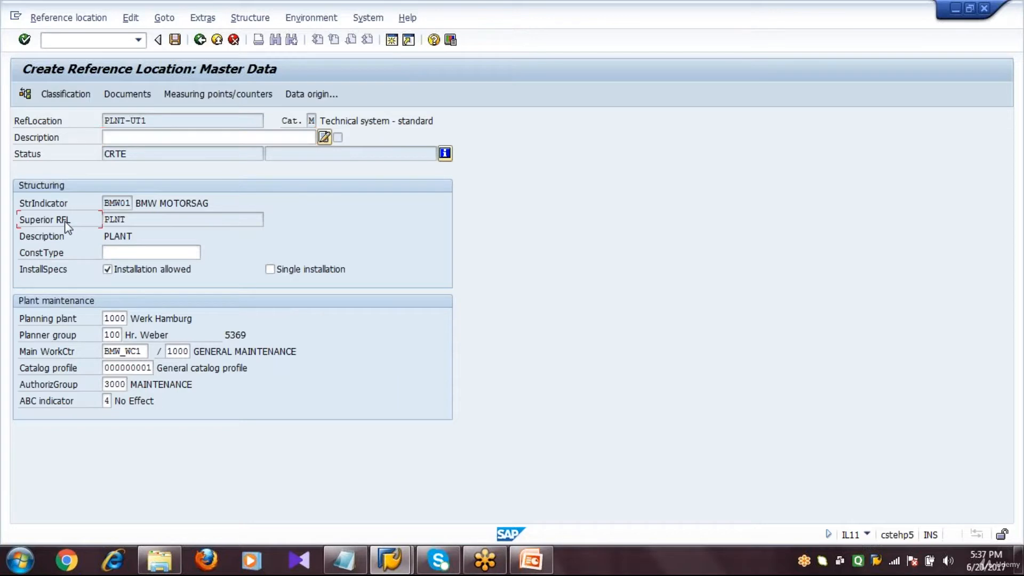
pyautogui.click(133, 223)
pyautogui.click(160, 138)
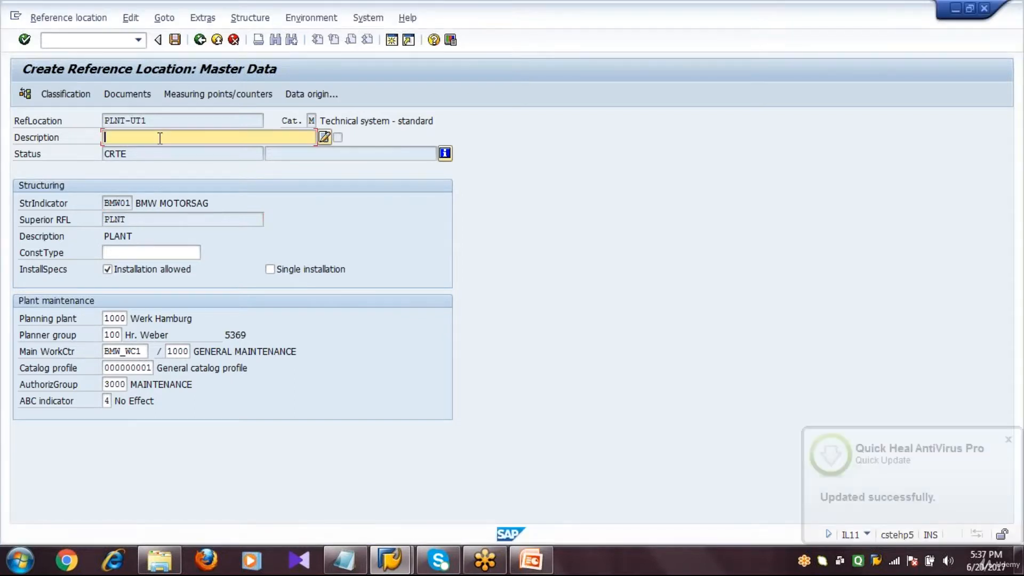
pyautogui.write('UNIT1')
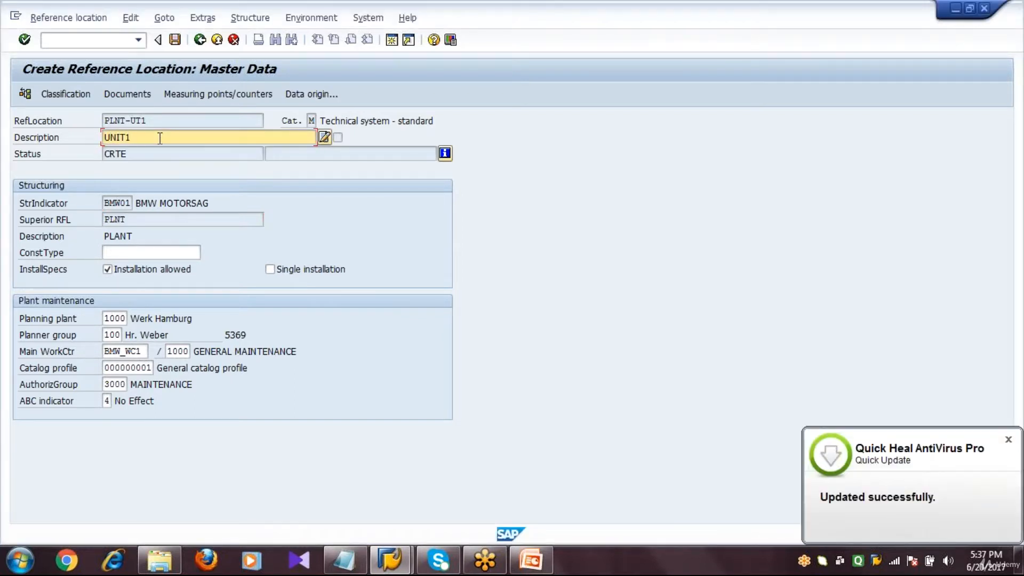
pyautogui.hotkey('ctrl', 'a')
pyautogui.click(176, 40)
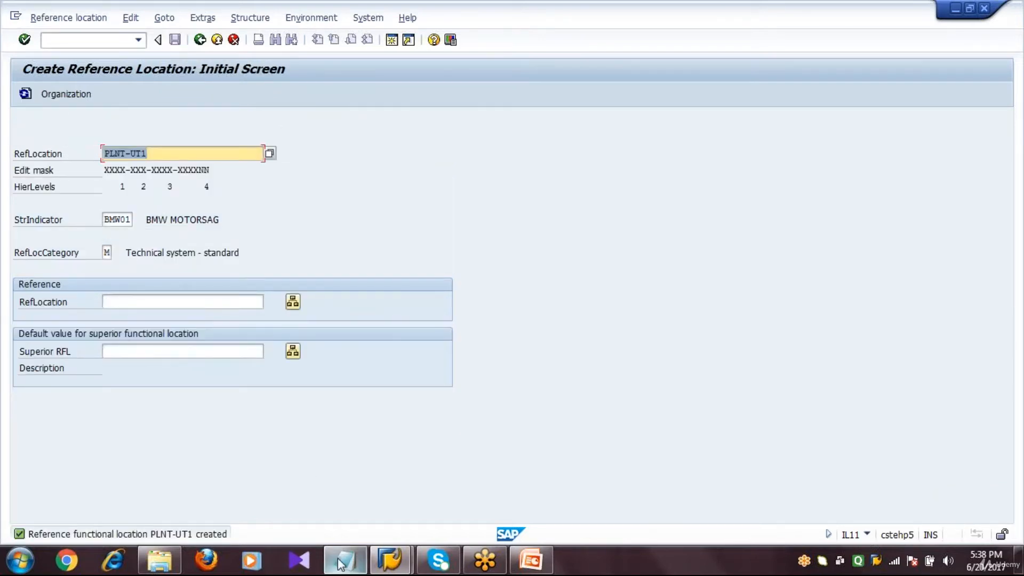
# Switch to Notepad and add the line "Reference FL - PNLT-UT1" below the first note
pyautogui.click(342, 561)
pyautogui.write('Refe')
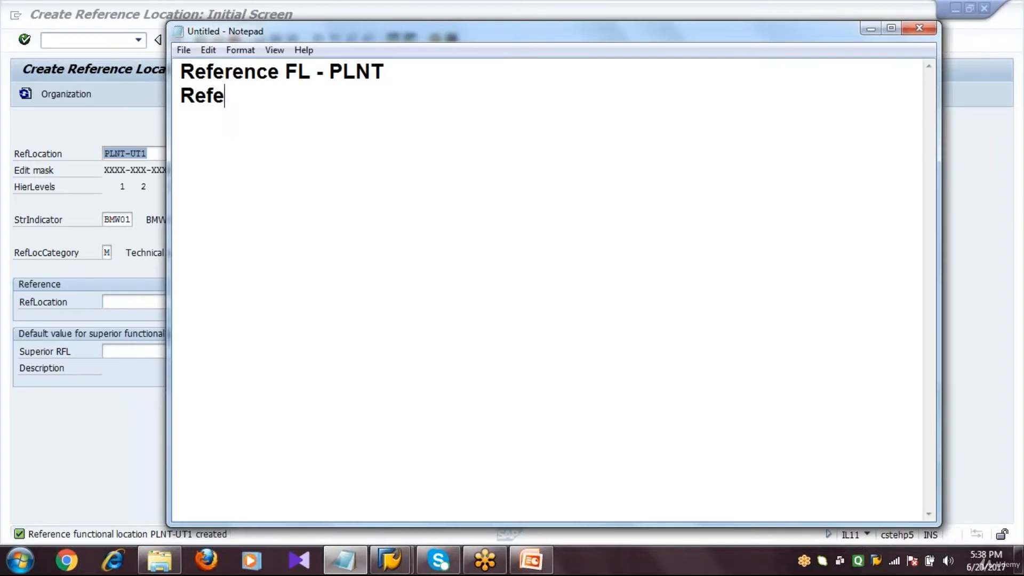
pyautogui.write('rence ')
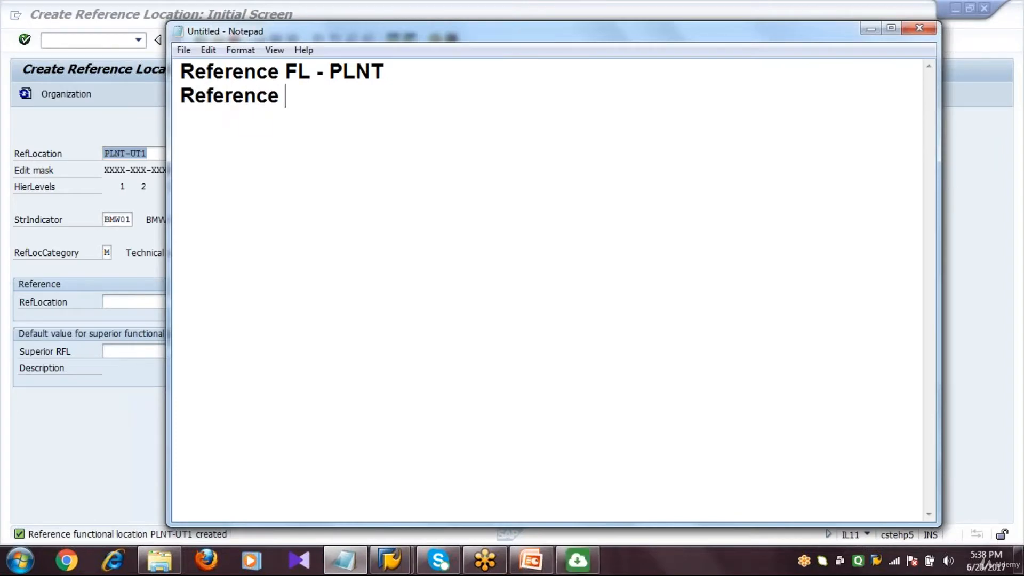
pyautogui.write('FL - PNLT-UT1')
pyautogui.press('Return')
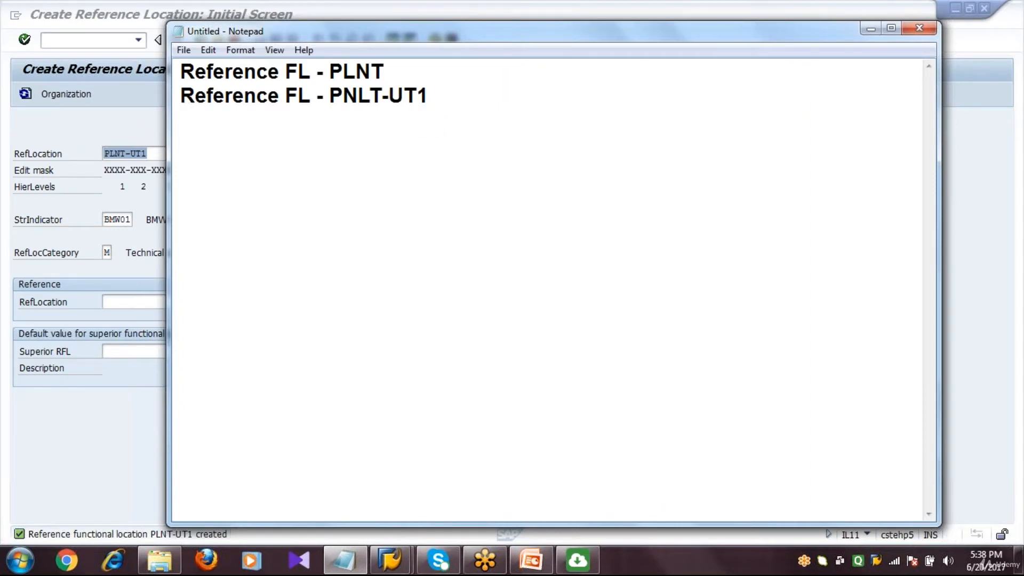
# Switch back to SAP and create reference location PLNT-UT2 with the description UNIT2, checking its superior location and saving it
pyautogui.click(97, 484)
pyautogui.click(218, 151)
pyautogui.press('BackSpace')
pyautogui.write('2')
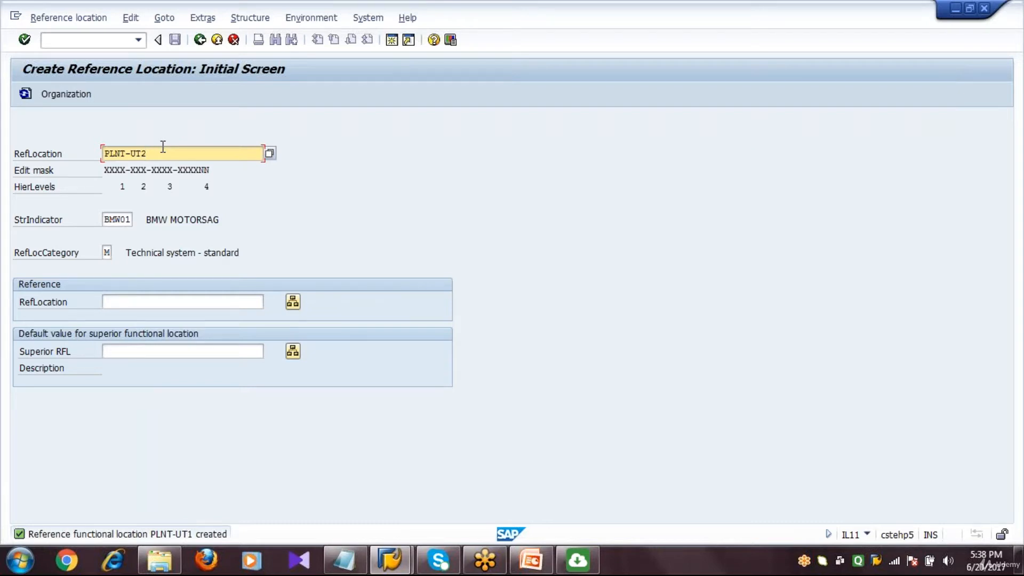
pyautogui.press('Return')
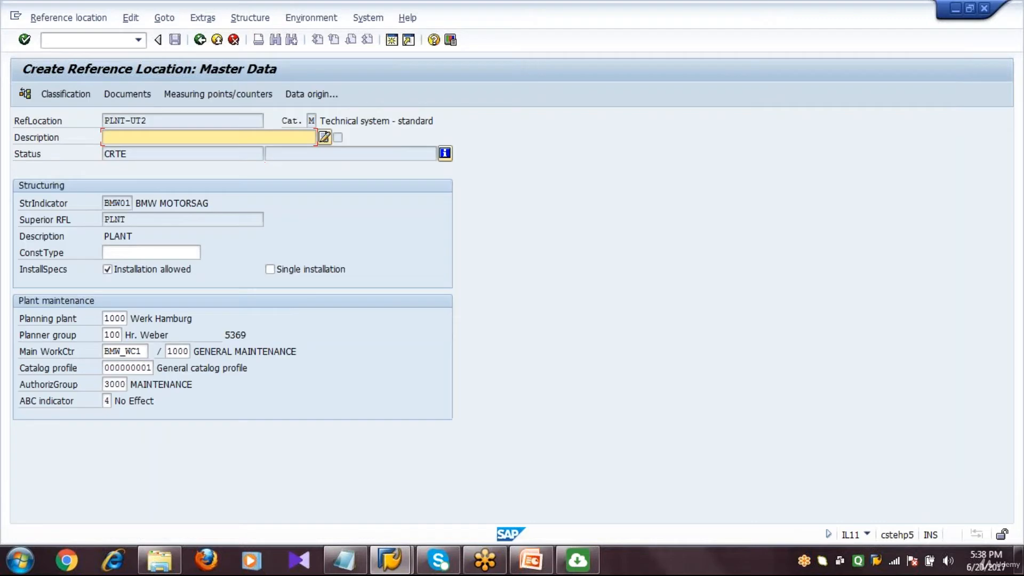
pyautogui.write('UNIT2')
pyautogui.click(138, 220)
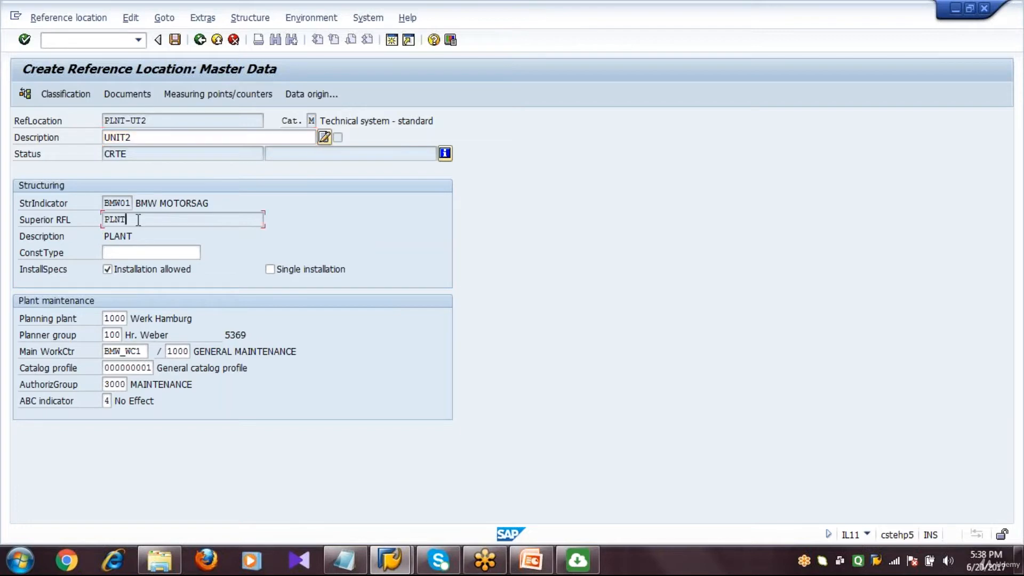
pyautogui.press('Return')
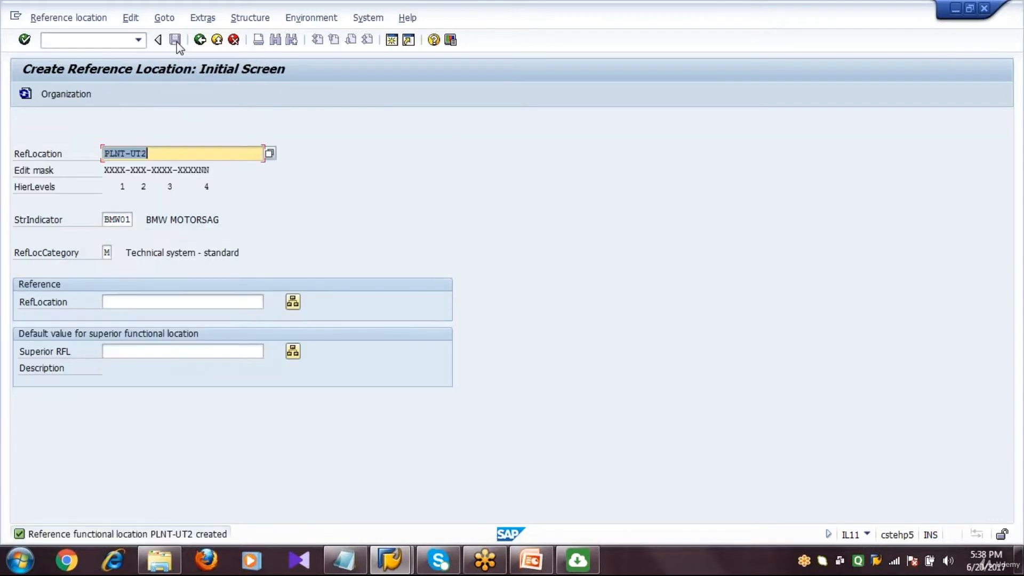
# Switch to Notepad and add the line "Reference FL - PNLT-UT2" by copying and adapting the UT1 line
pyautogui.click(346, 560)
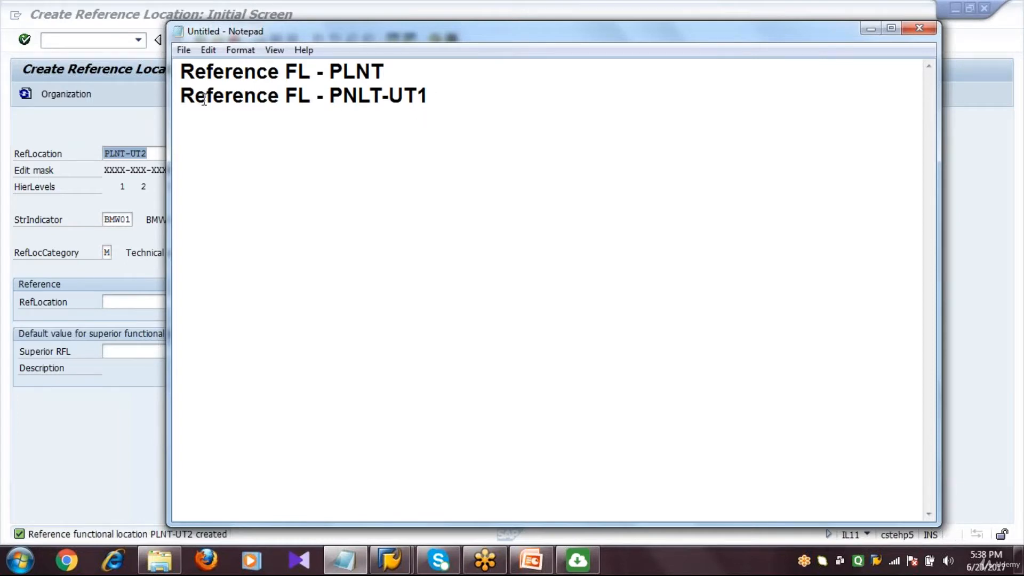
pyautogui.moveTo(435, 94); pyautogui.dragTo(179, 96)
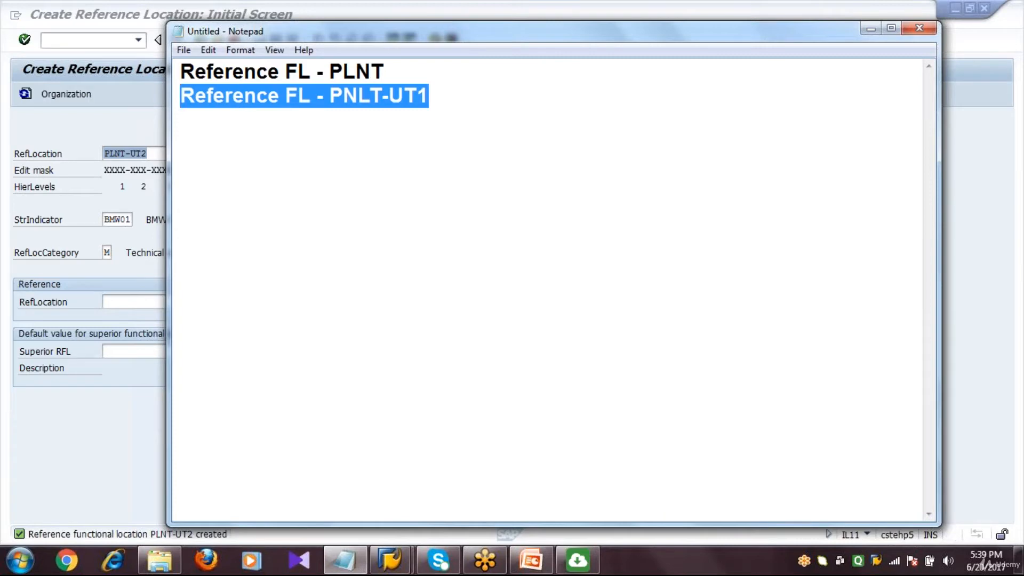
pyautogui.hotkey('ctrl', 'c')
pyautogui.press('End')
pyautogui.press('Down')
pyautogui.hotkey('ctrl', 'v')
pyautogui.press('BackSpace')
pyautogui.write('2')
pyautogui.press('Return')
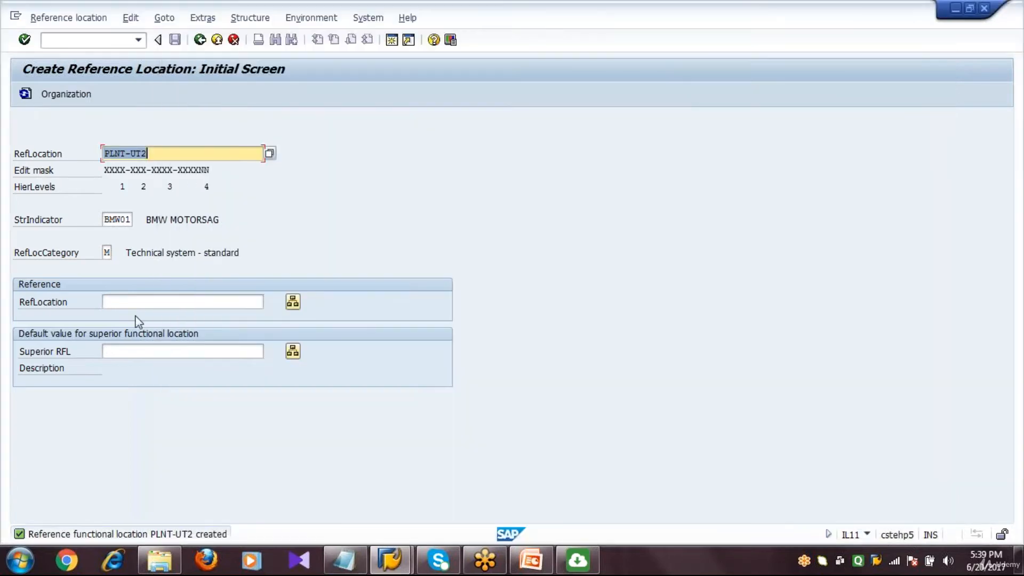
# Switch back to SAP and start creating reference location PLNT-UT1-PROD, proceeding to its master data
pyautogui.click(136, 374)
pyautogui.click(175, 153)
pyautogui.press('BackSpace')
pyautogui.write('1-PROD')
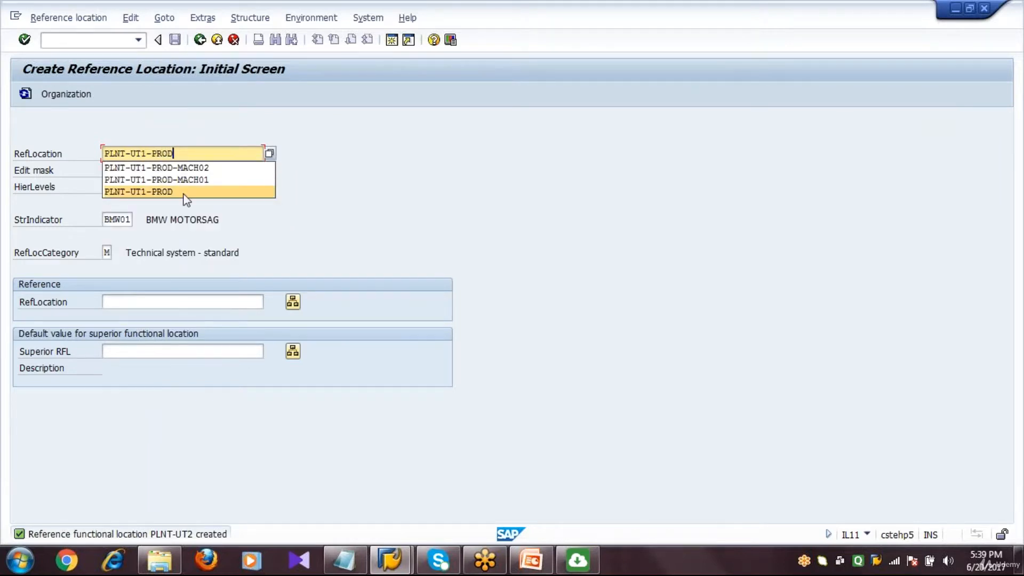
pyautogui.press('Return')
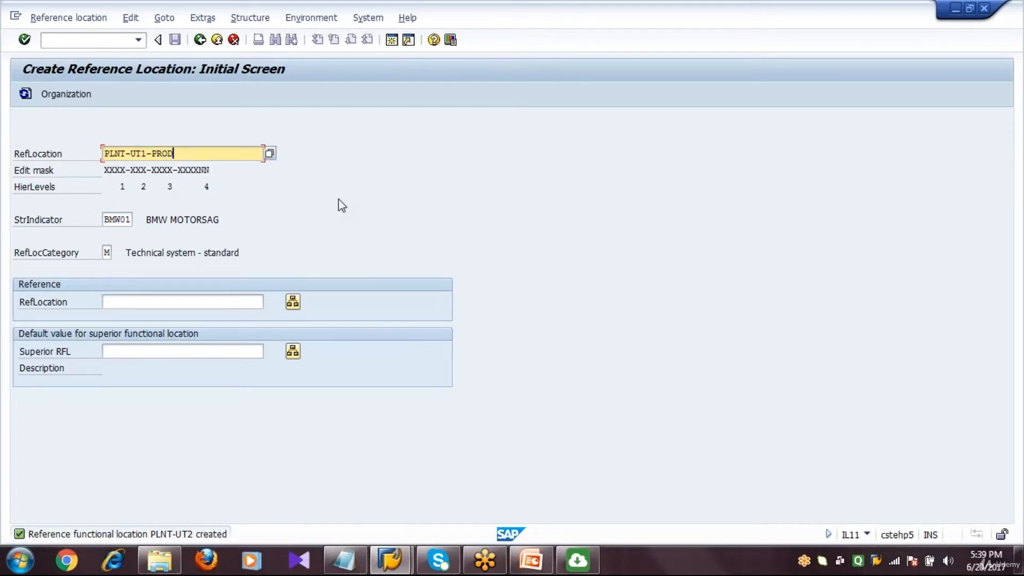
pyautogui.press('Return')
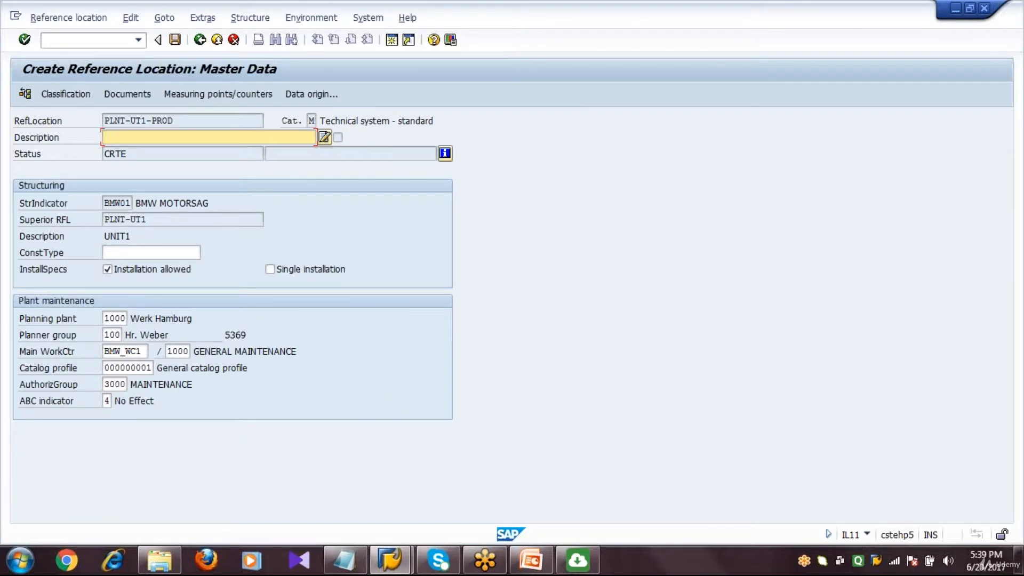
# Enter the description DEPARTMENT OF PRODUCTION and save reference location PLNT-UT1-PROD
pyautogui.write('DEP')
pyautogui.press('Down')
pyautogui.press('Down')
pyautogui.press('Return')
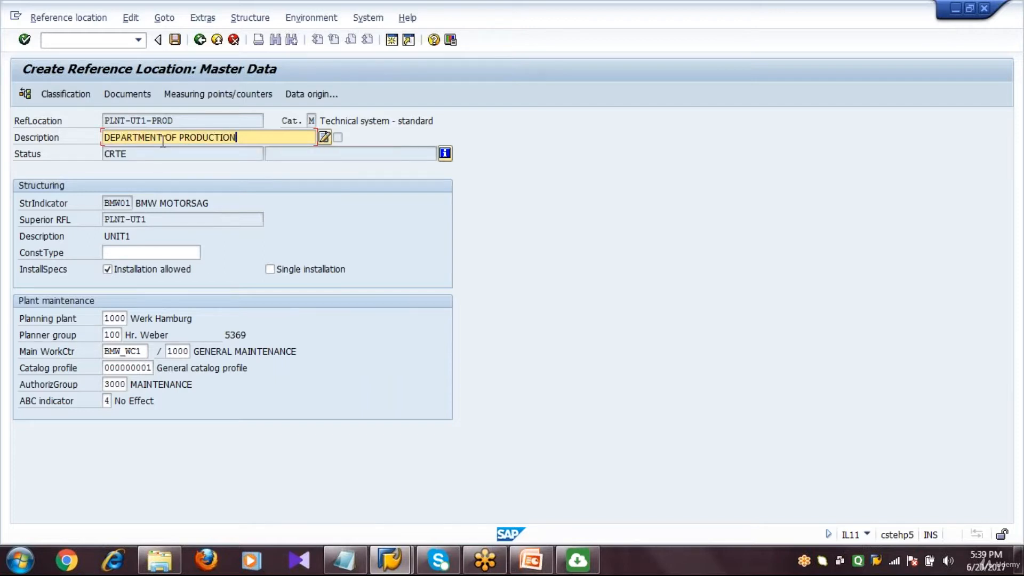
pyautogui.press('Return')
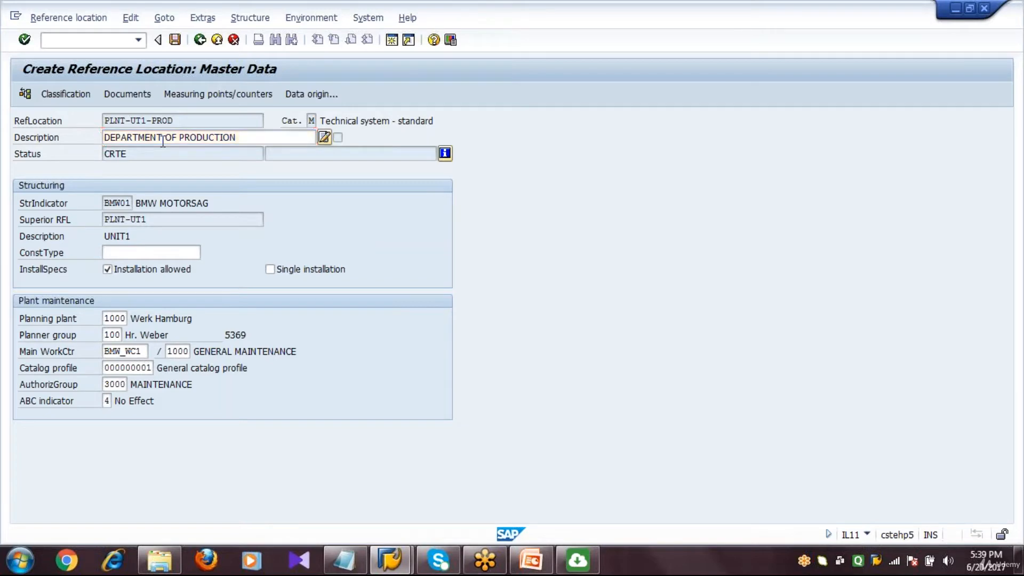
pyautogui.click(175, 40)
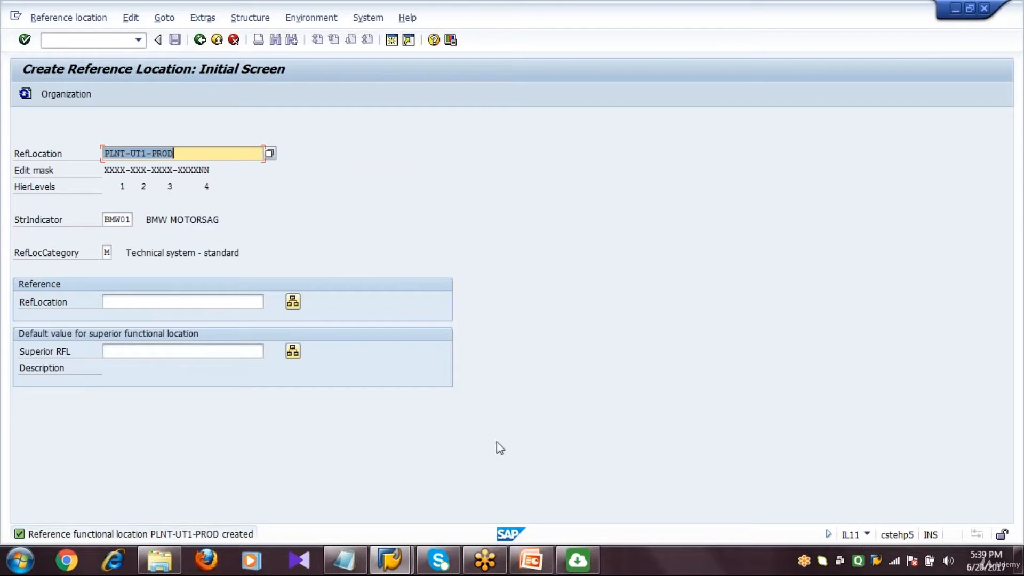
# Close the Quick Update window, then switch to Notepad and add the line "Reference FL - PNLT-UT1-PROD"
pyautogui.rightClick(577, 560)
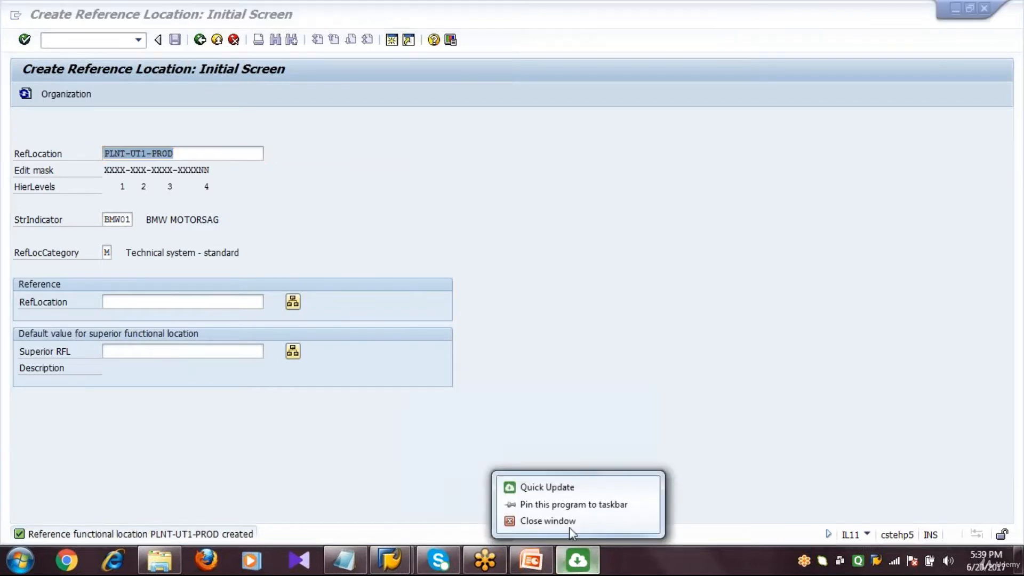
pyautogui.click(573, 521)
pyautogui.click(344, 560)
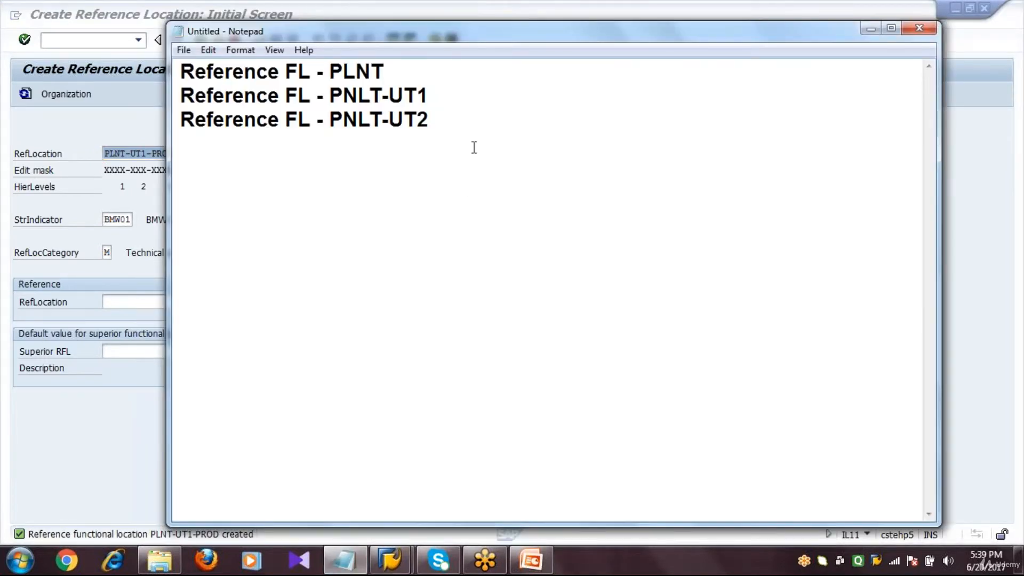
pyautogui.hotkey('ctrl', 'v')
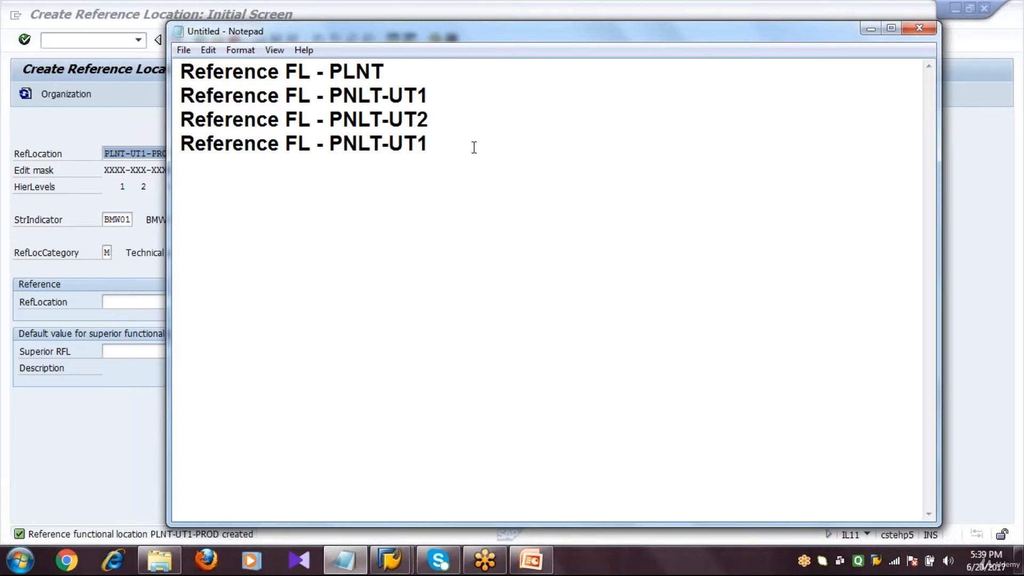
pyautogui.write('-PROD')
# Switch back to SAP and start creating reference location PLNT-UT1-PROD-MACH01, proceeding to its master data
pyautogui.click(98, 434)
pyautogui.click(231, 153)
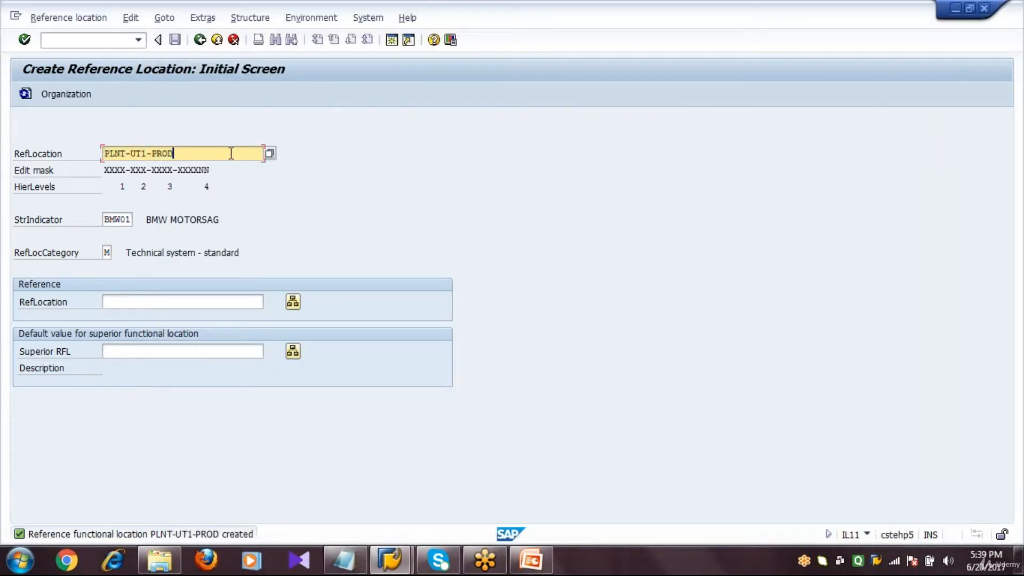
pyautogui.write('-')
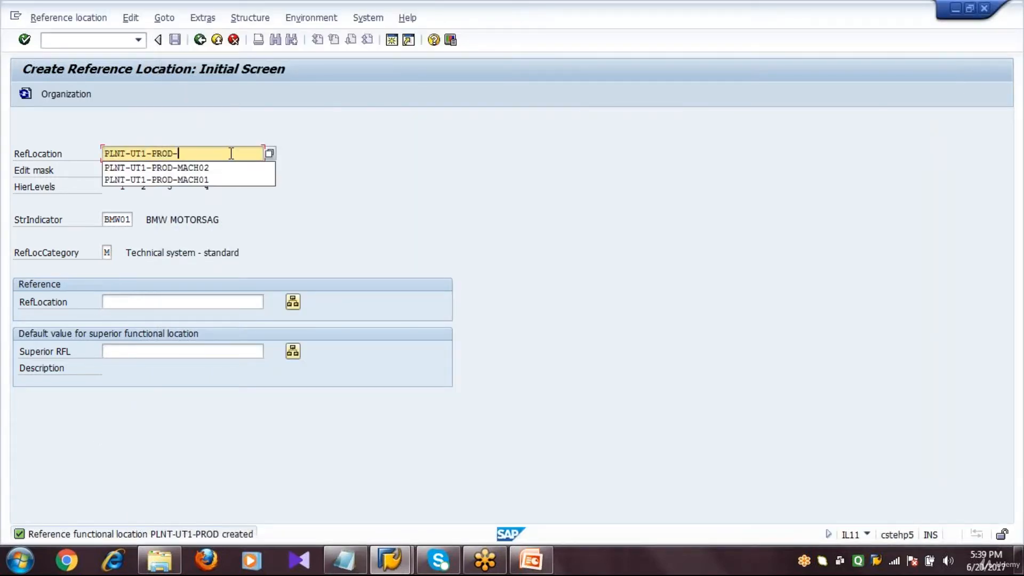
pyautogui.write('MACH01')
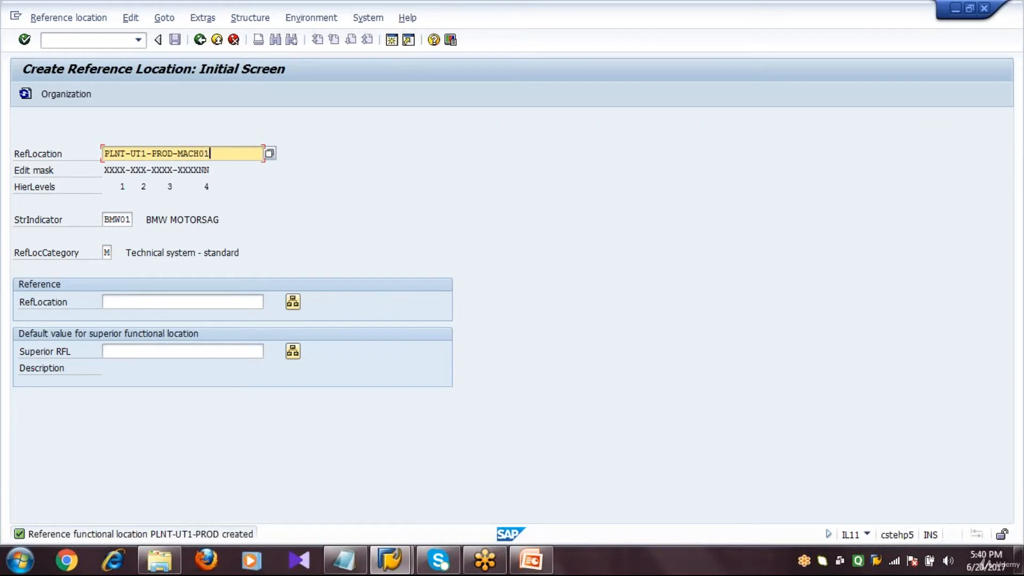
pyautogui.press('Return')
# Enter the description MACHINE NO 1, check the superior reference location and save PLNT-UT1-PROD-MACH01
pyautogui.write('MA')
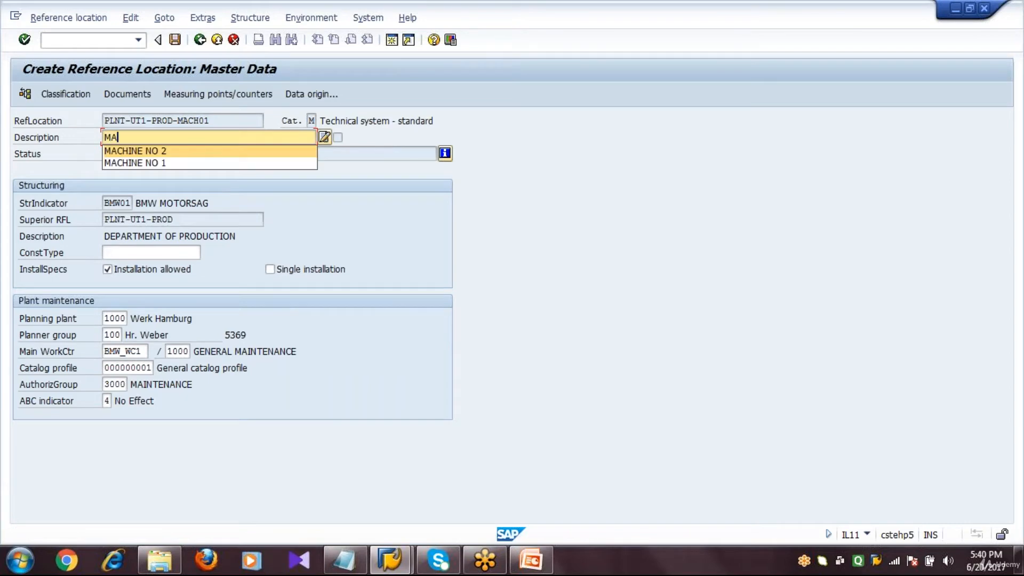
pyautogui.press('Down')
pyautogui.press('Return')
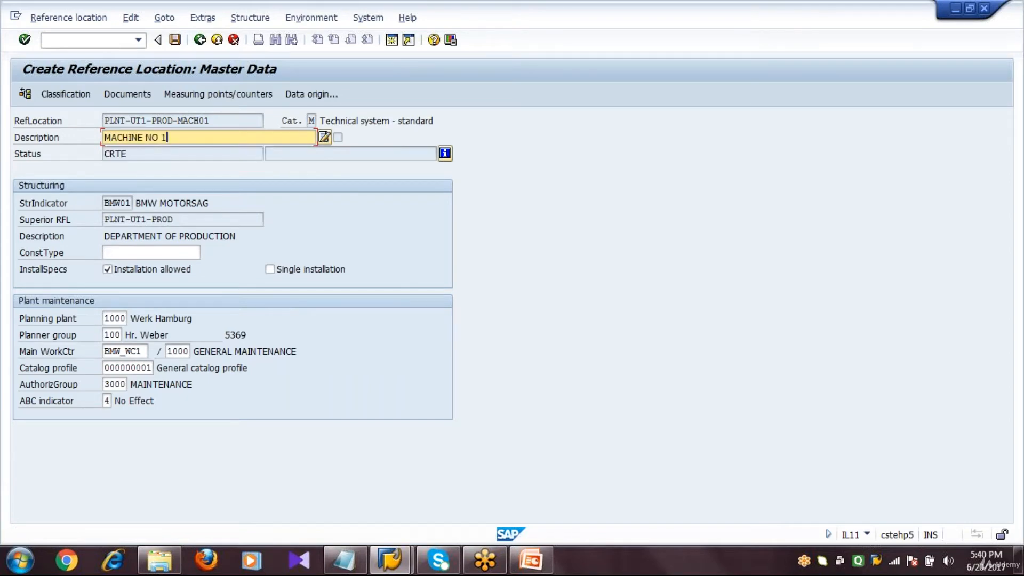
pyautogui.click(113, 223)
pyautogui.click(143, 219)
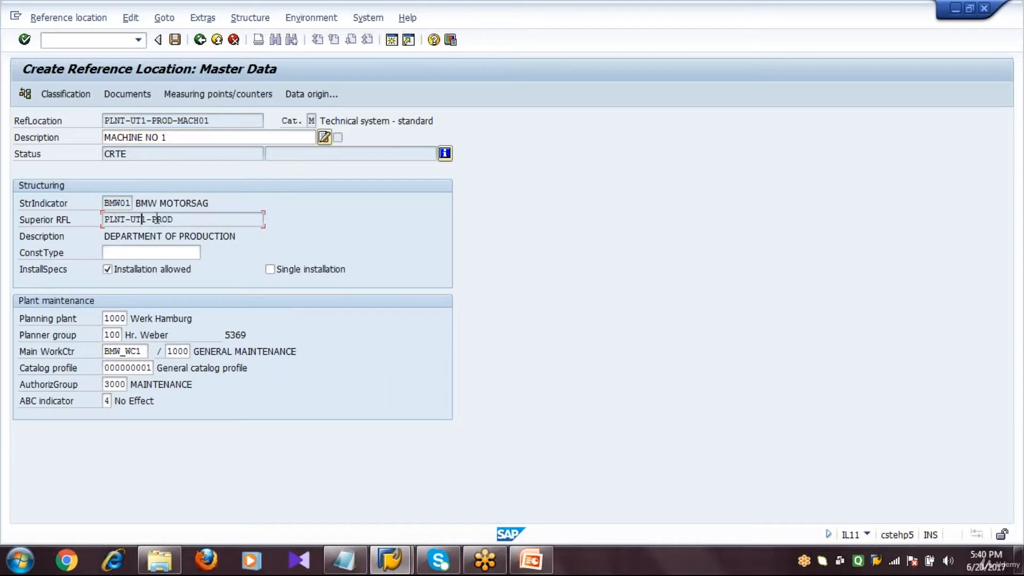
pyautogui.hotkey('shift', 'Tab')
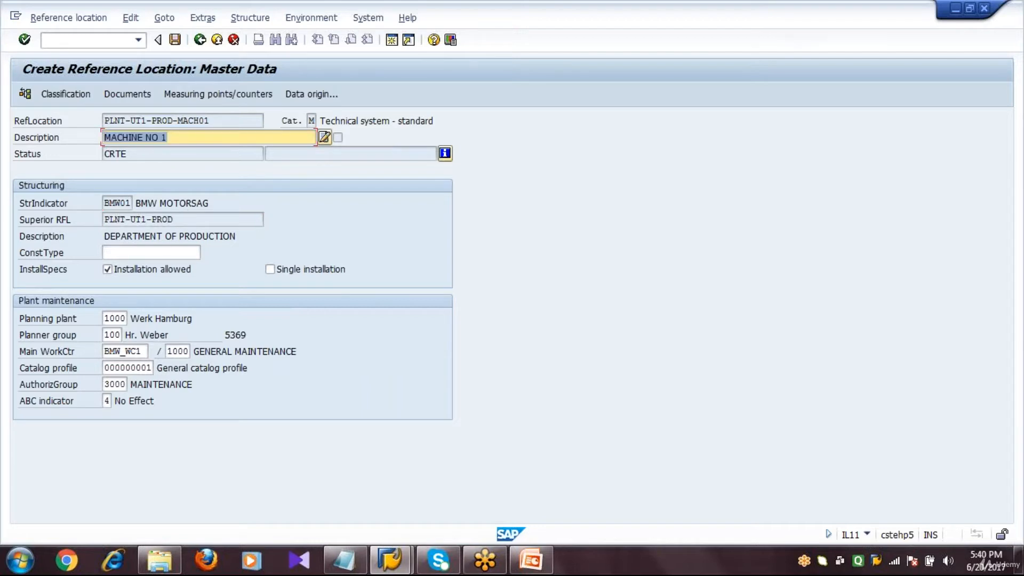
pyautogui.click(174, 40)
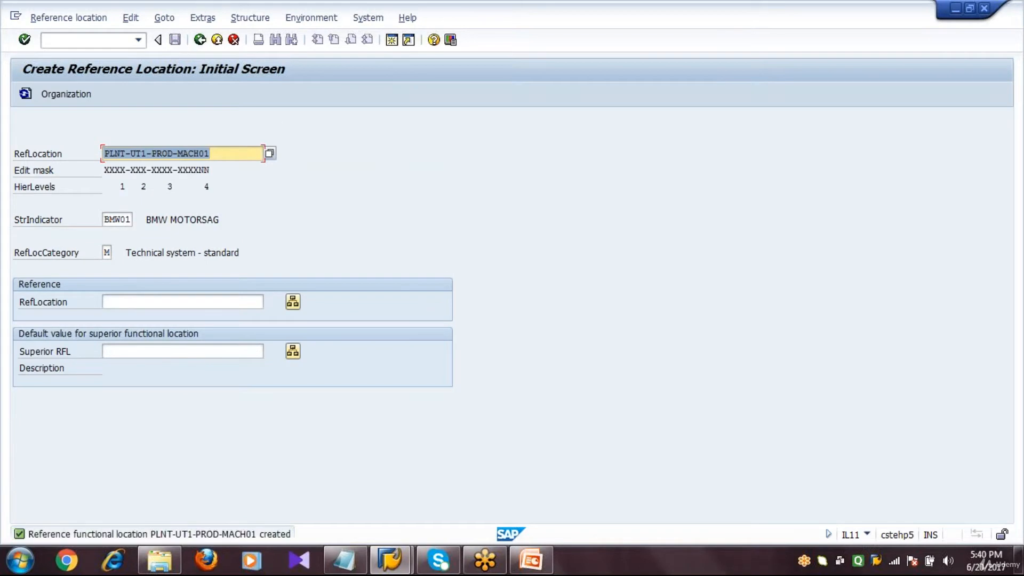
# Create reference location PLNT-UT1-PROD-MACH02 with the description MACHINE NO 2 and save it
pyautogui.click(226, 154)
pyautogui.press('BackSpace')
pyautogui.write('2')
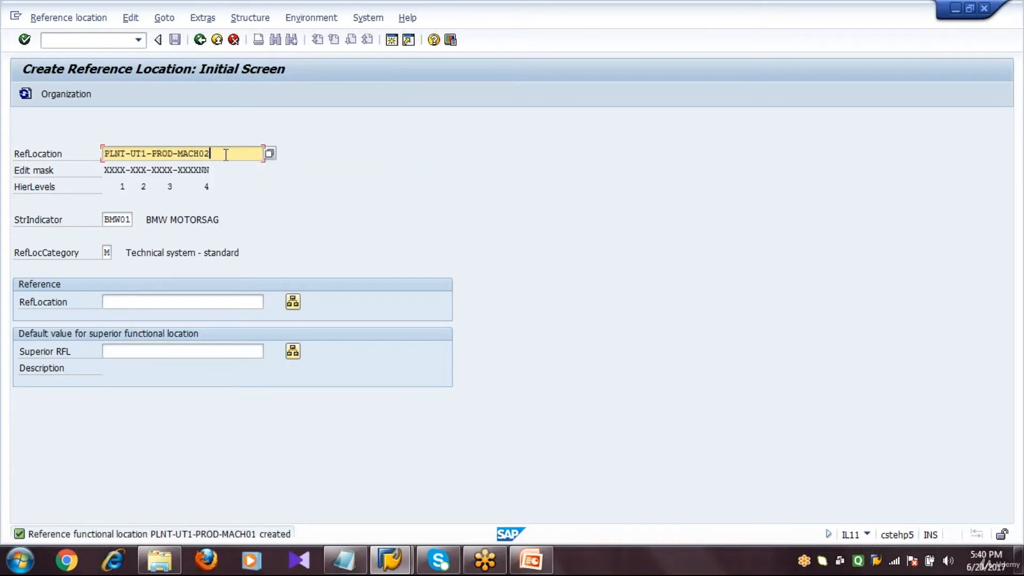
pyautogui.press('Return')
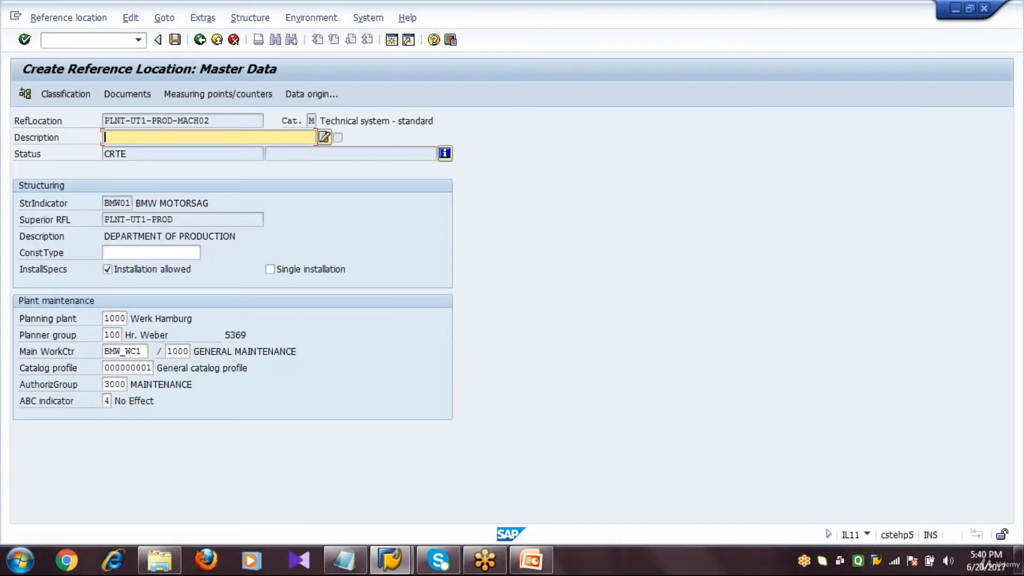
pyautogui.write('M')
pyautogui.press('Down')
pyautogui.press('Return')
pyautogui.press('Return')
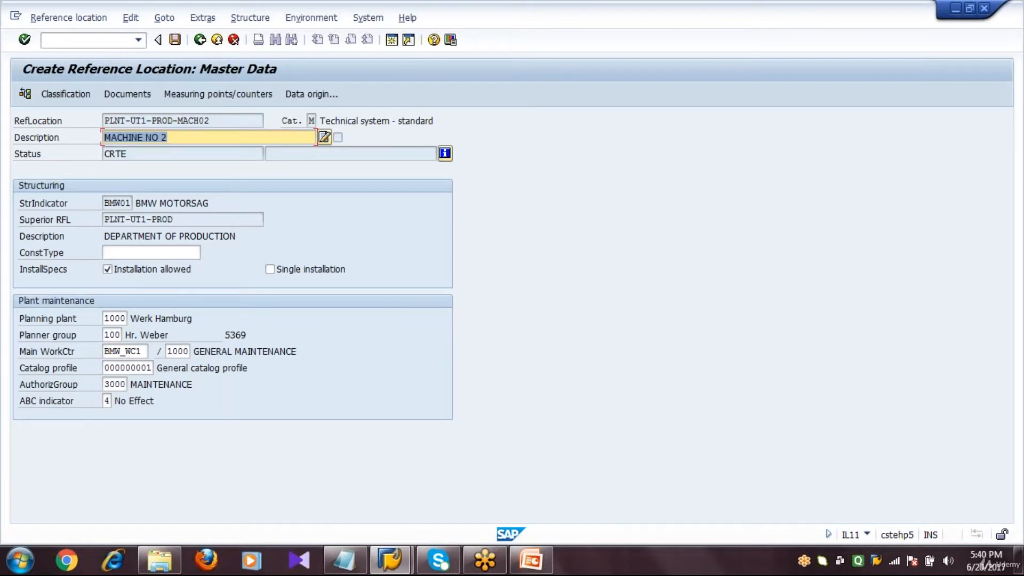
pyautogui.click(174, 40)
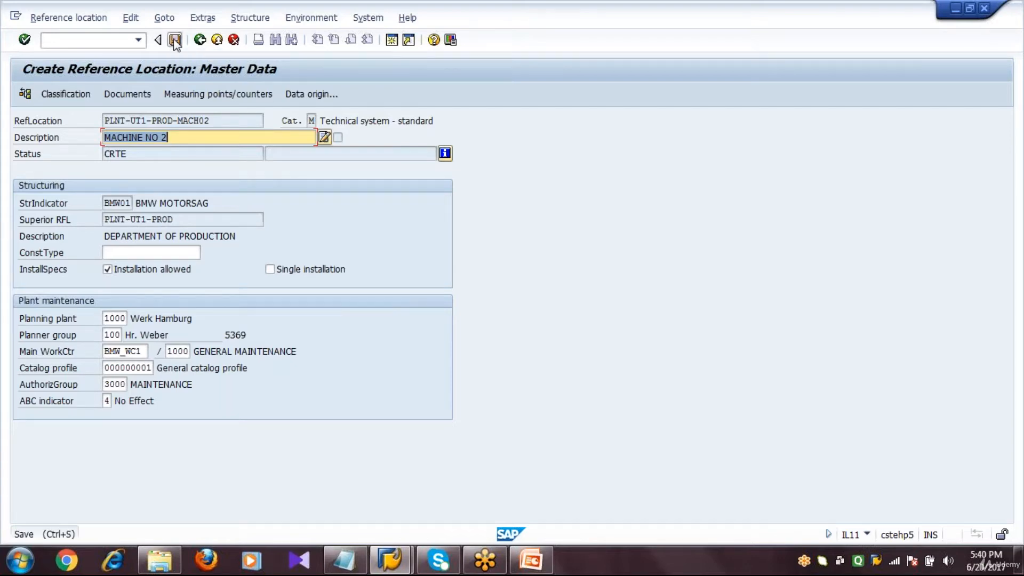
# Switch to Notepad and add the line "Reference FL - PNLT-UT1-PROD-MACH01" below the existing notes
pyautogui.click(345, 560)
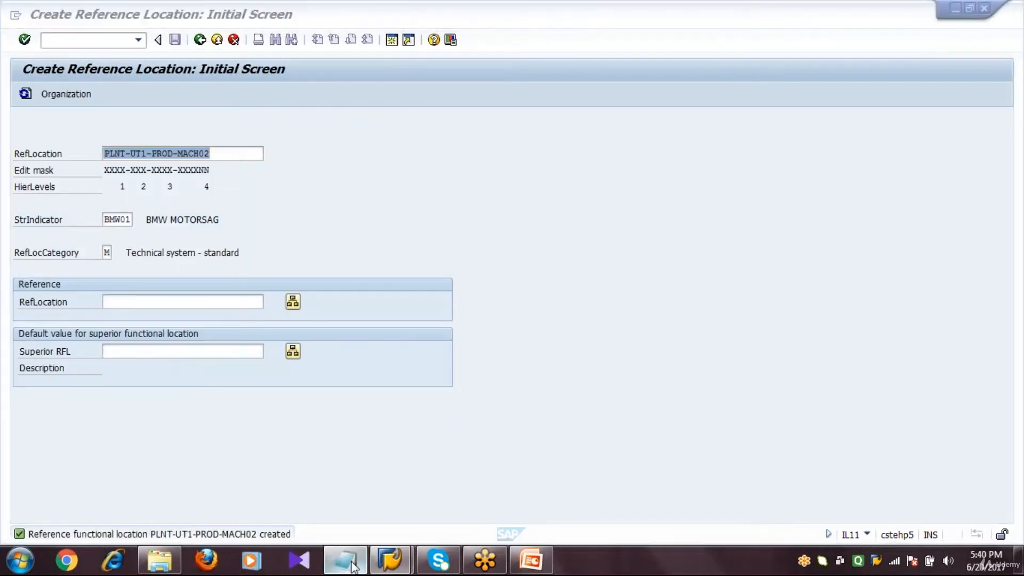
pyautogui.press('Return')
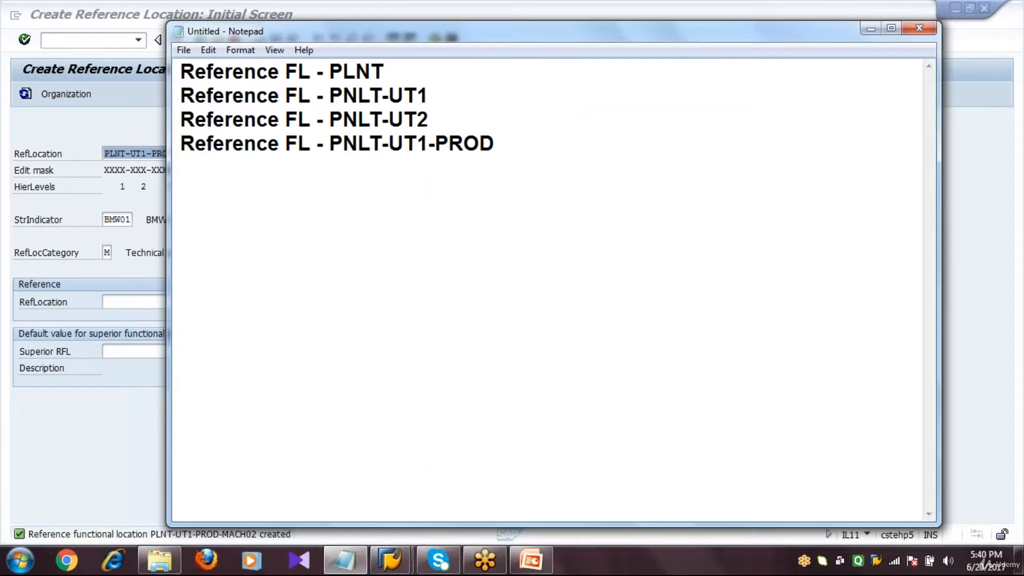
pyautogui.write('Reference FL - PNLT-UT1')
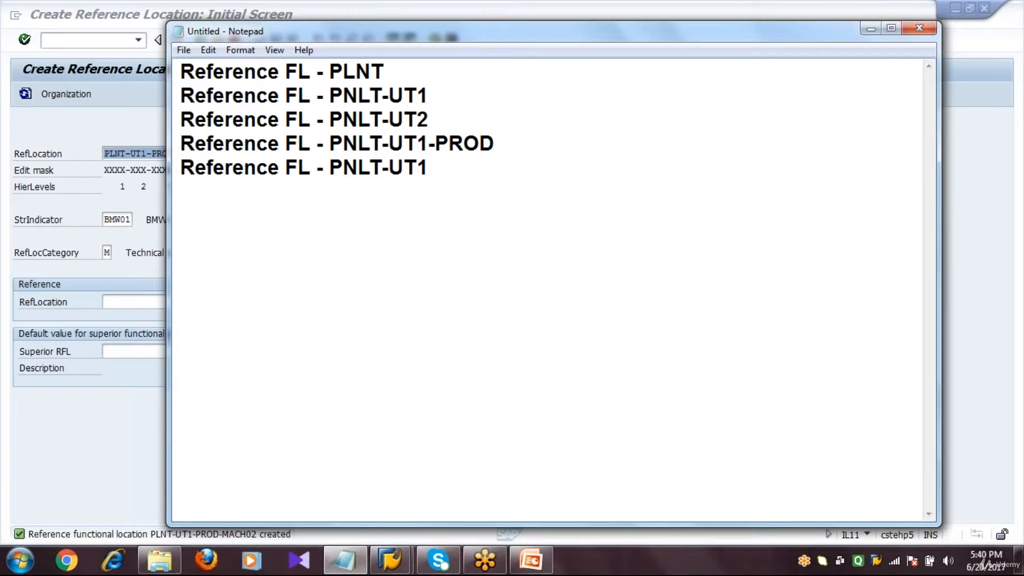
pyautogui.write('-PROD-')
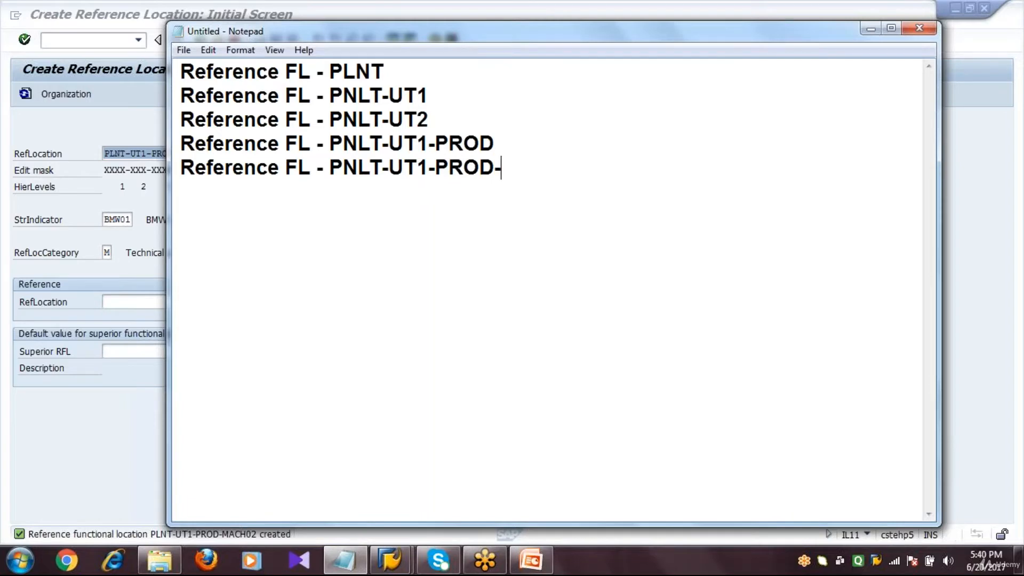
pyautogui.write('MACH01')
pyautogui.press('Return')
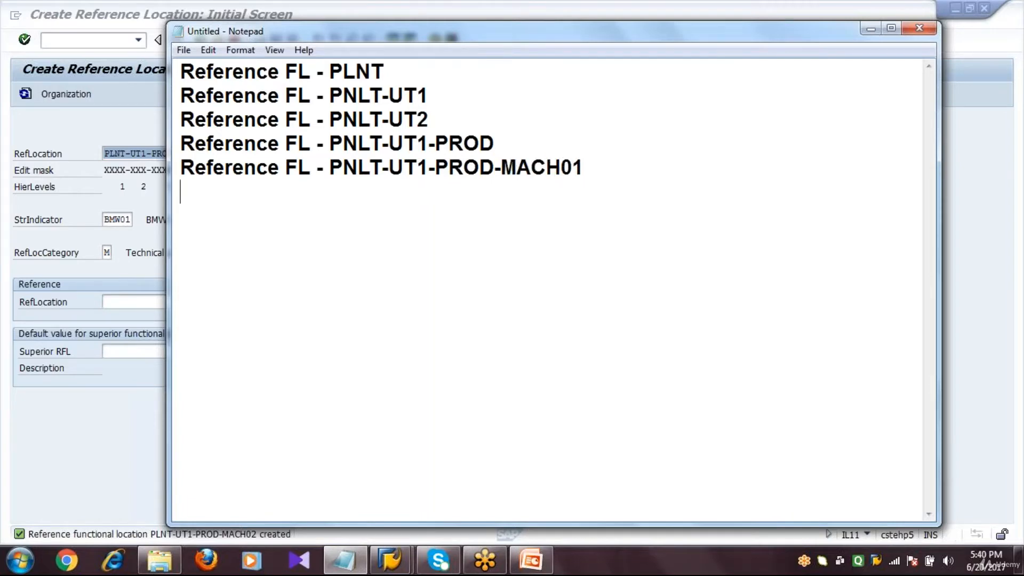
# Add the line "Reference FL - PNLT-UT1-PROD-MACH02" below the MACH01 note
pyautogui.write('Reference FL - PNLT-UT1')
pyautogui.write('-PROD')
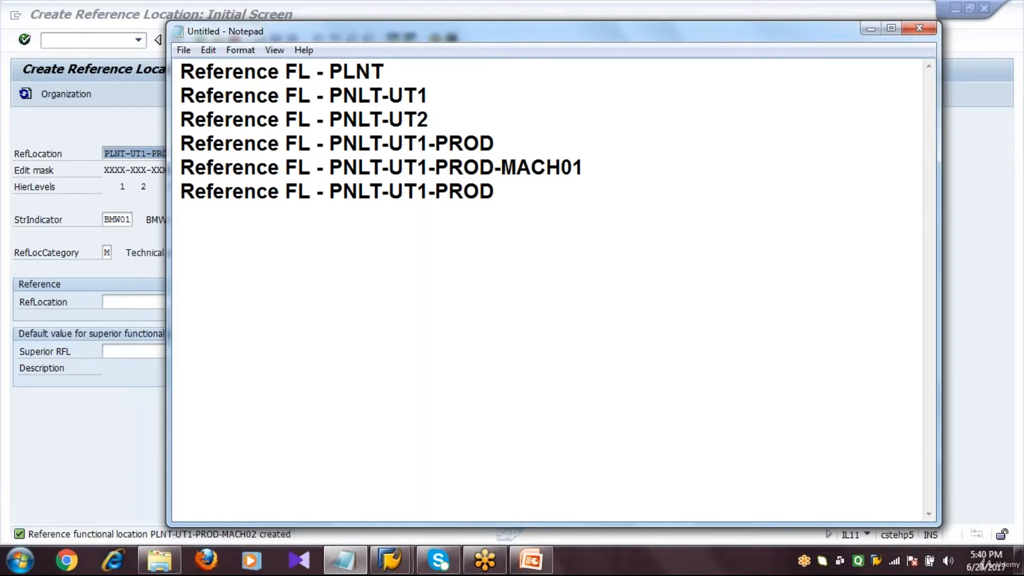
pyautogui.write('-MACH02')
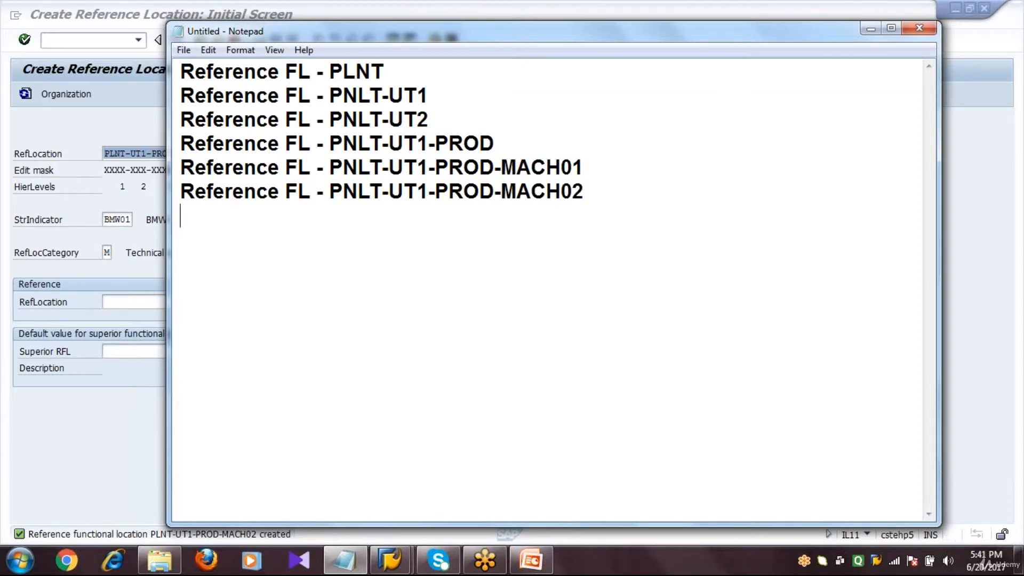
# Switch back to SAP and start a new reference location PLNT-UT1-QLTY, opening its master data
pyautogui.click(127, 459)
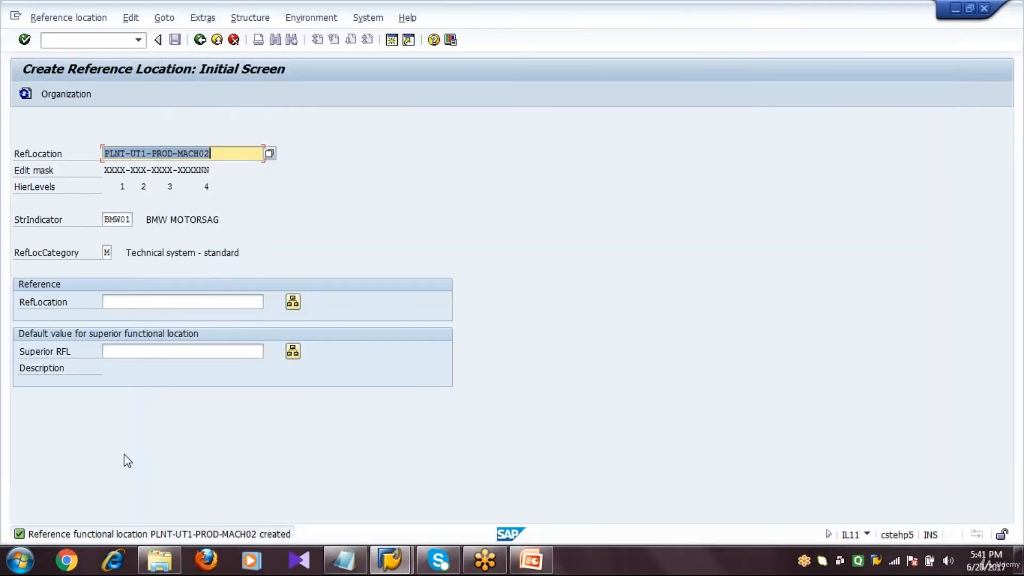
pyautogui.click(227, 154)
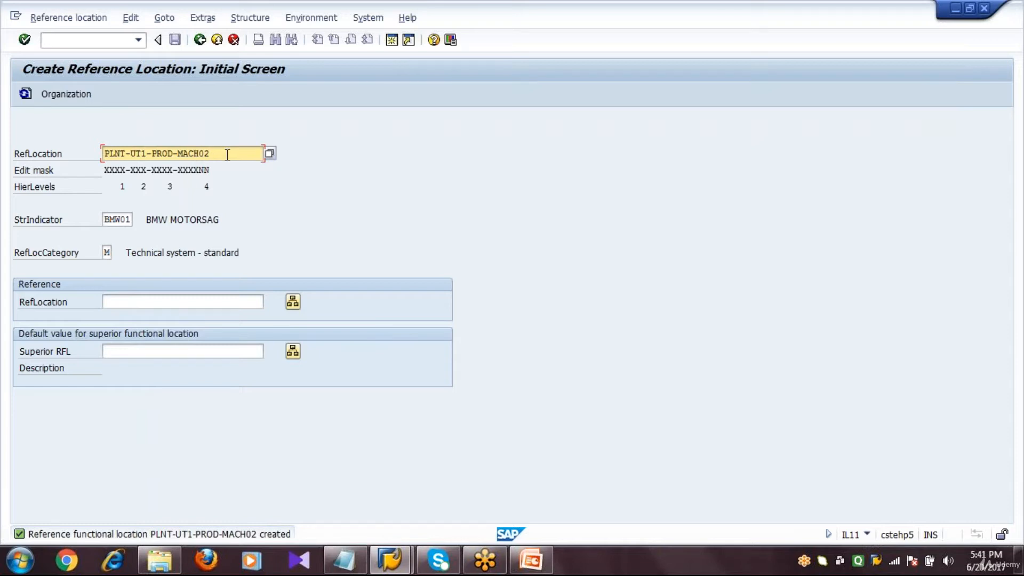
pyautogui.press('BackSpace')
pyautogui.press('BackSpace')
pyautogui.press('BackSpace')
pyautogui.press('BackSpace')
pyautogui.press('BackSpace')
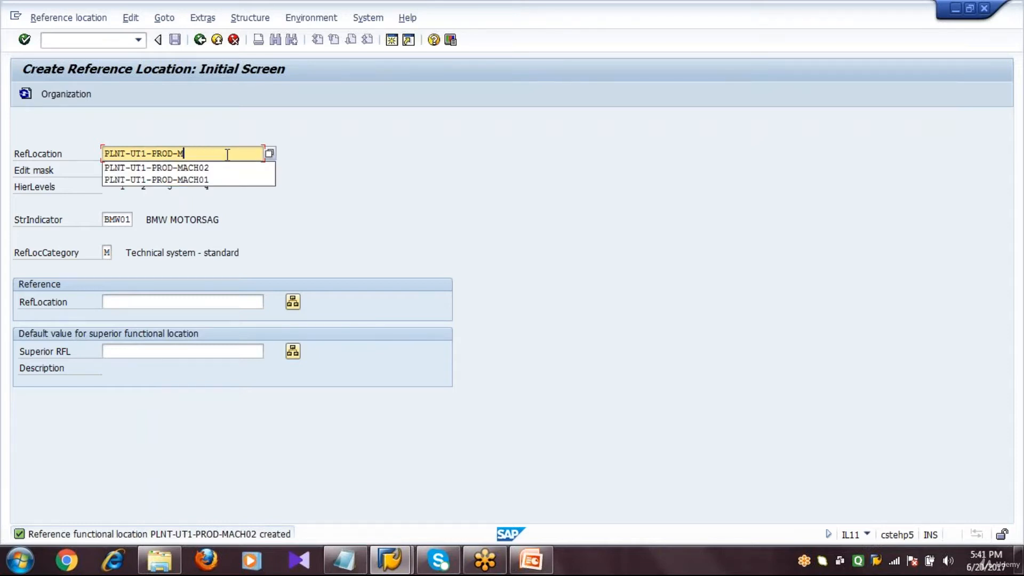
pyautogui.press('BackSpace')
pyautogui.press('BackSpace')
pyautogui.press('BackSpace')
pyautogui.press('BackSpace')
pyautogui.press('BackSpace')
pyautogui.press('BackSpace')
pyautogui.write('QLTY')
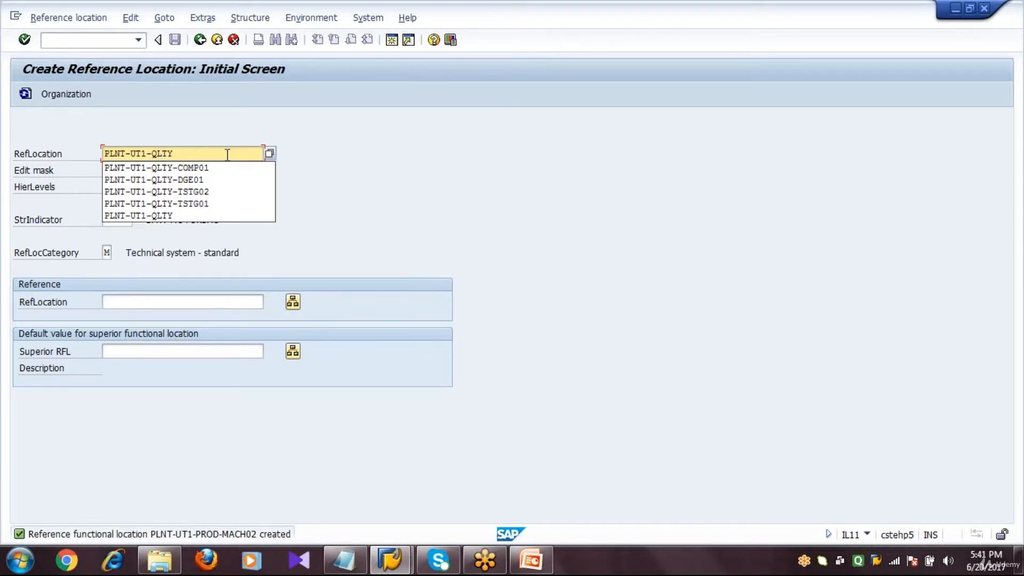
pyautogui.click(216, 215)
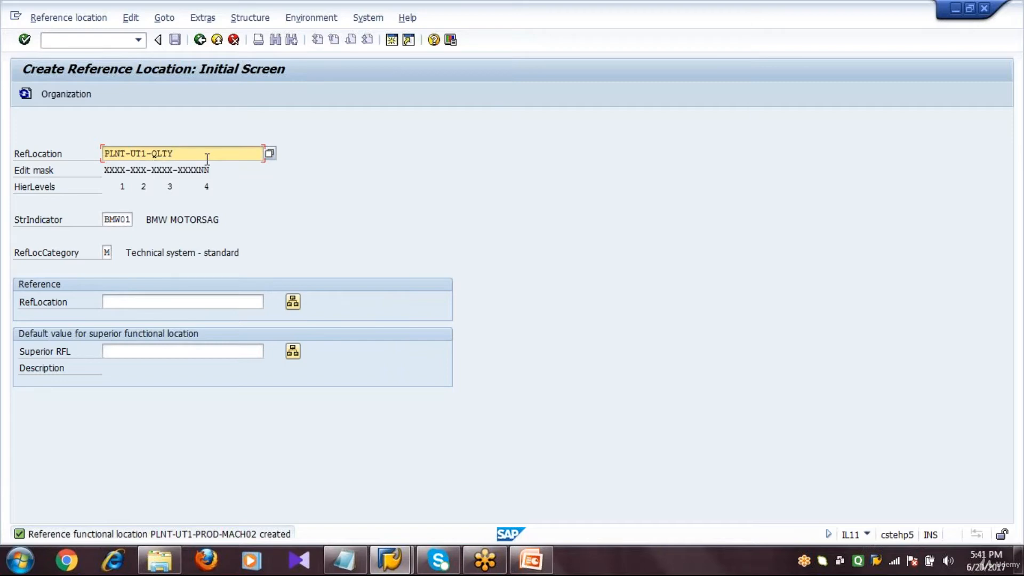
pyautogui.press('Return')
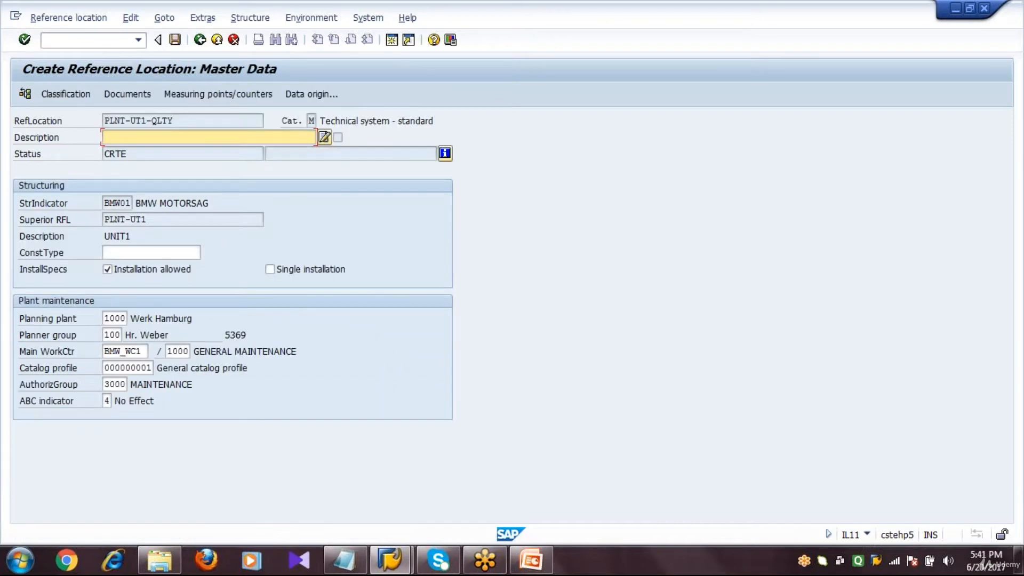
# Enter the description DEPARTMENT OF QUALITY and save reference location PLNT-UT1-QLTY
pyautogui.write('DEP')
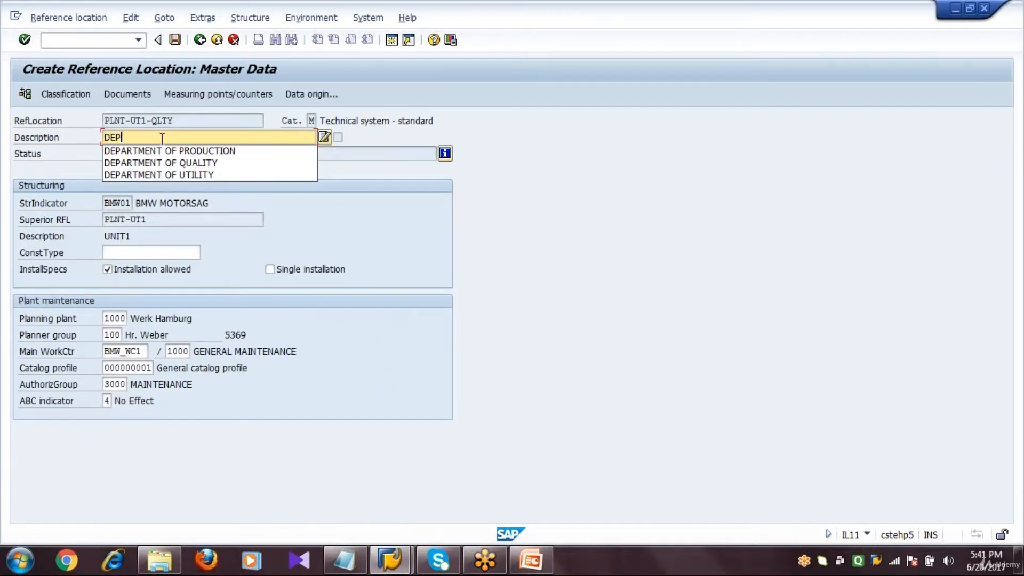
pyautogui.press('Down')
pyautogui.press('Down')
pyautogui.press('Return')
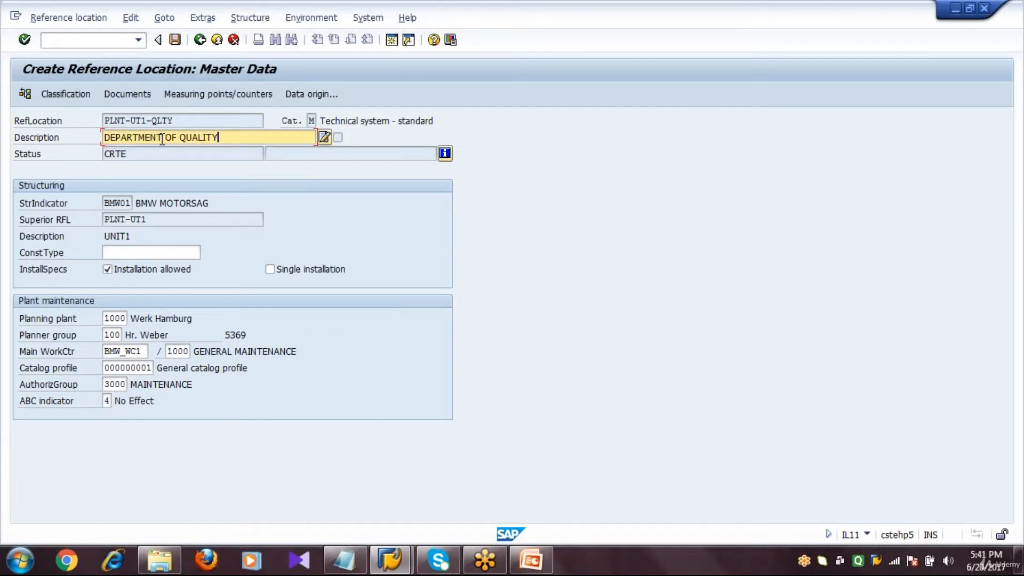
pyautogui.doubleClick(162, 139)
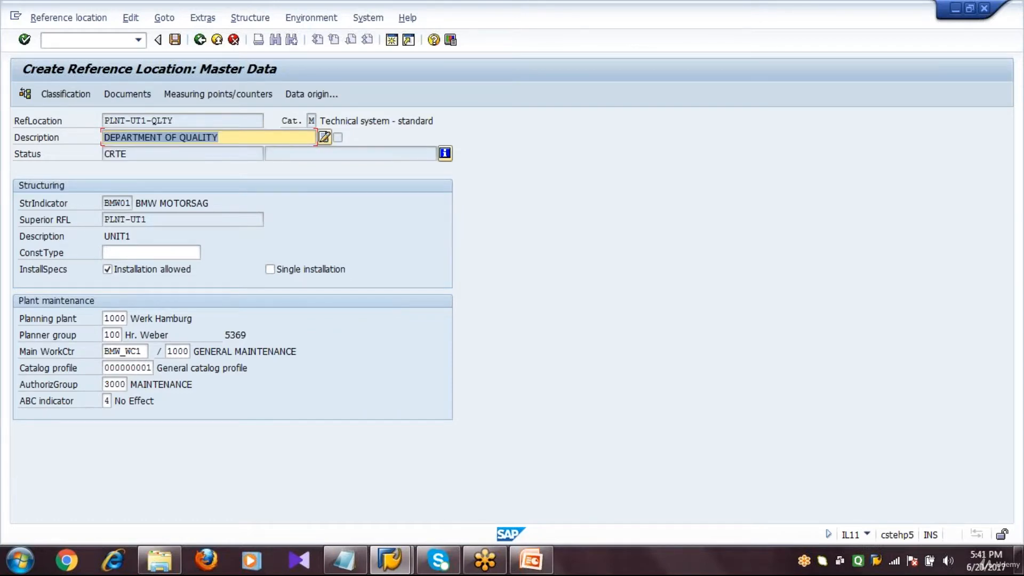
pyautogui.click(175, 40)
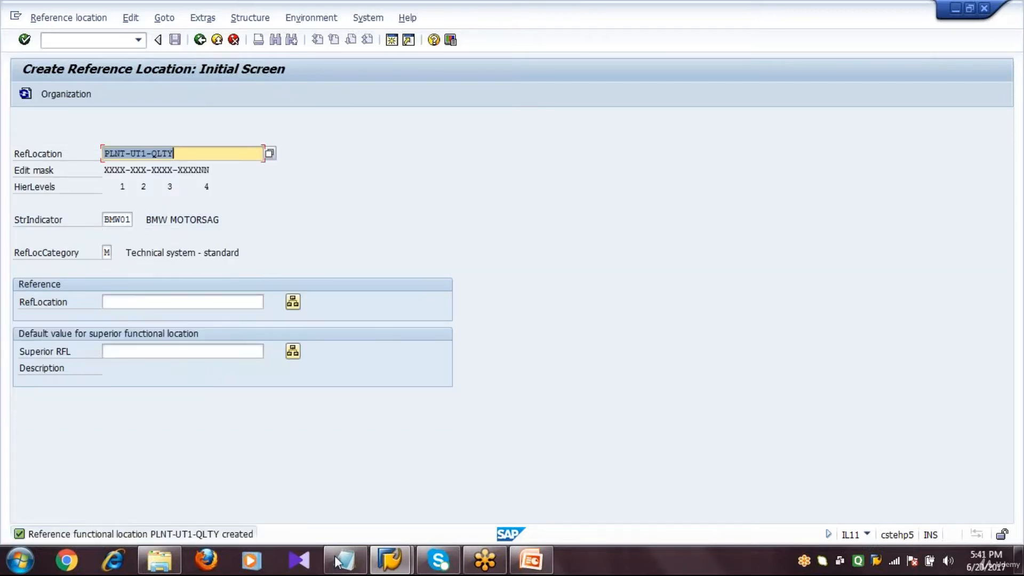
# Switch to Notepad and add the line "Reference FL - PNLT-UT1-QLTY" below the MACH02 note
pyautogui.click(346, 566)
pyautogui.write('Reference FL - PNLT-UT1')
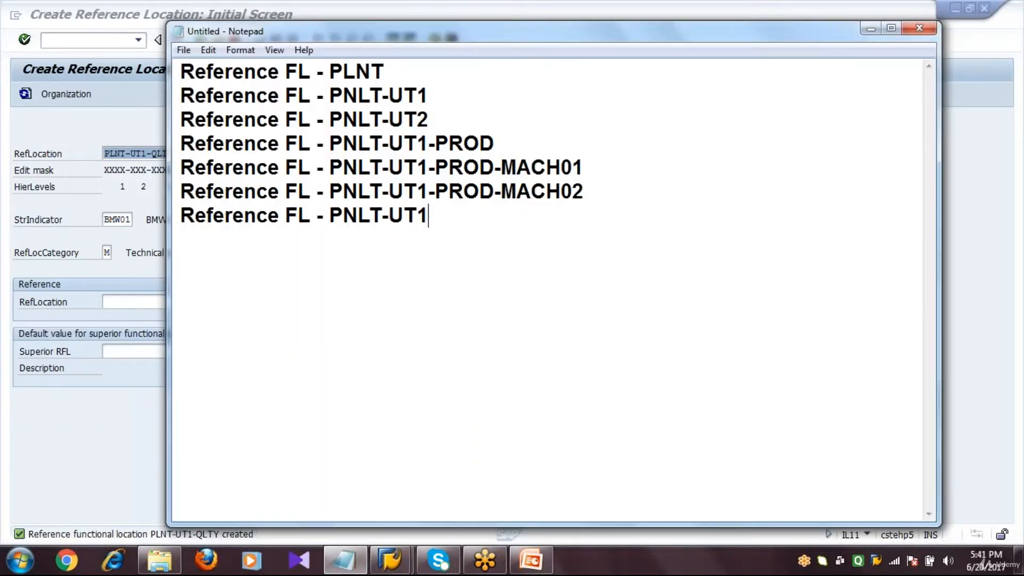
pyautogui.write('-QLTY')
pyautogui.press('Return')
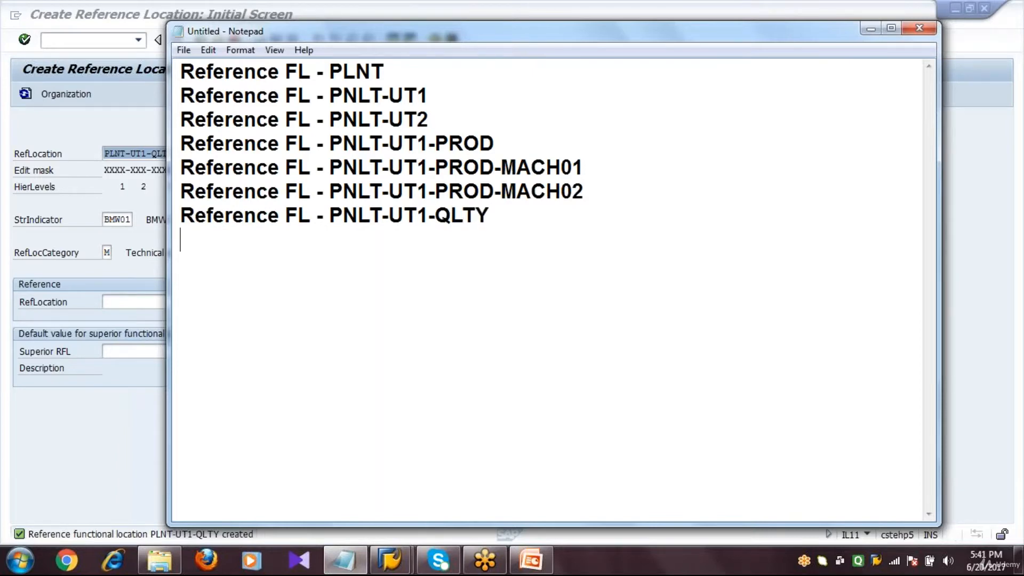
# Switch back to SAP and start reference location PLNT-UT1-QLTY-TSTG01, opening its master data
pyautogui.click(98, 457)
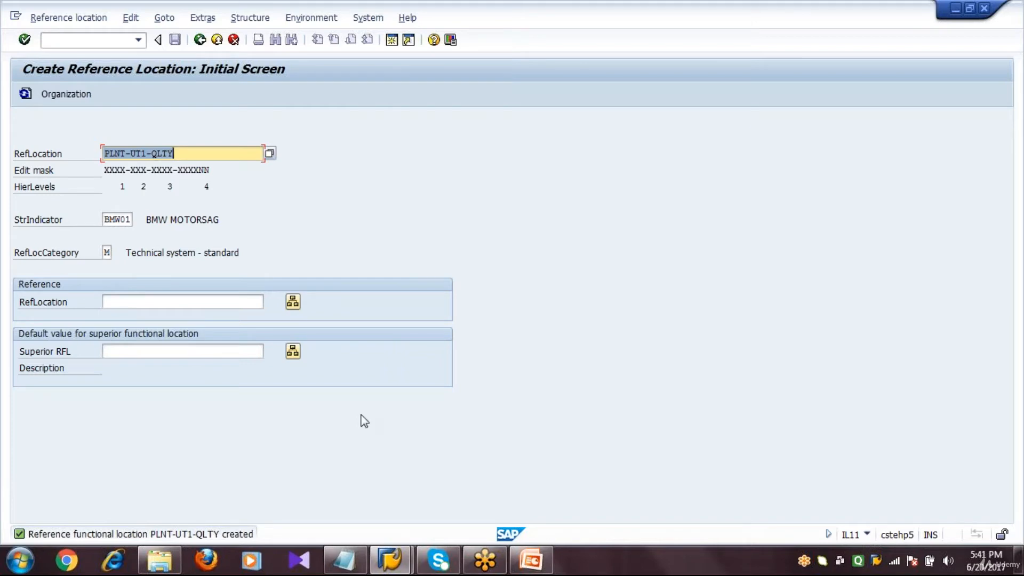
pyautogui.click(233, 154)
pyautogui.write('-')
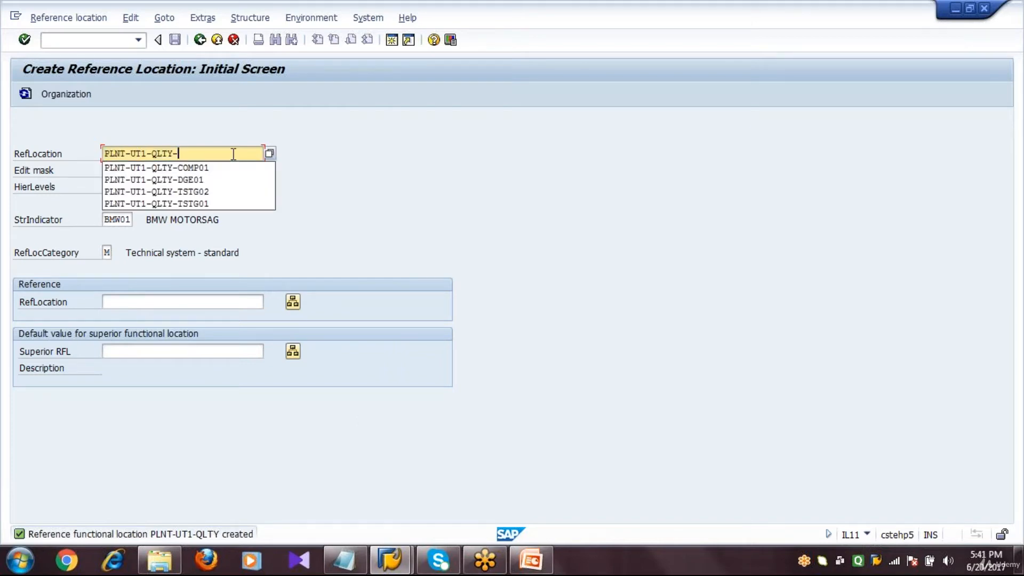
pyautogui.write('TSTG01')
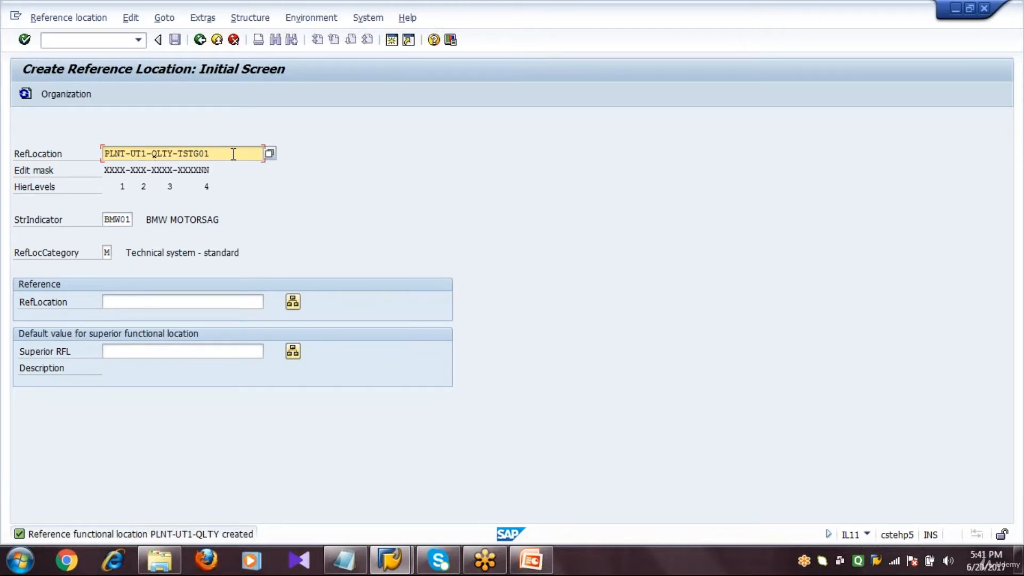
pyautogui.press('Return')
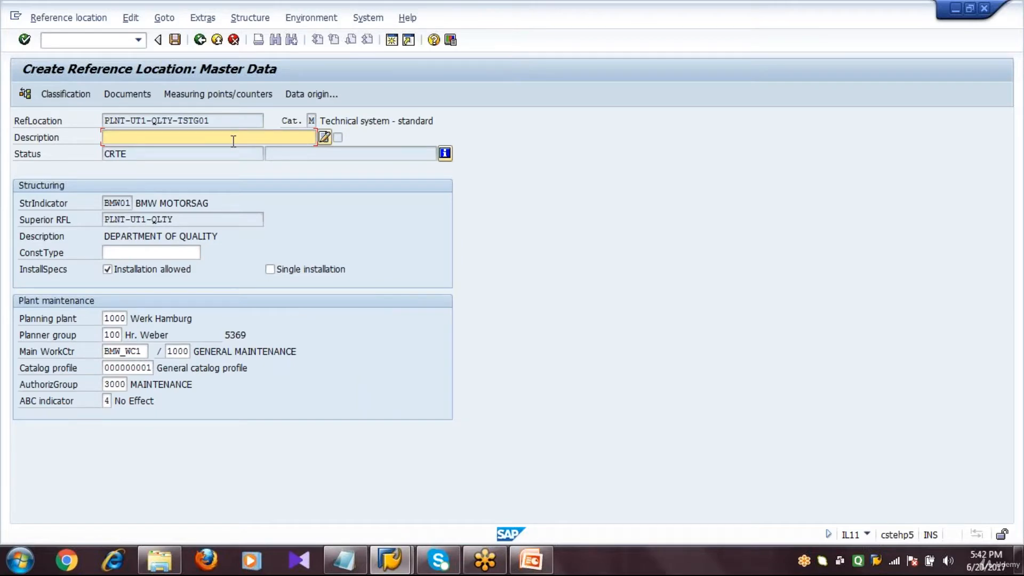
# Enter the description TESTING MACHINE1 and save reference location PLNT-UT1-QLTY-TSTG01
pyautogui.write('TES')
pyautogui.press('Down')
pyautogui.press('Down')
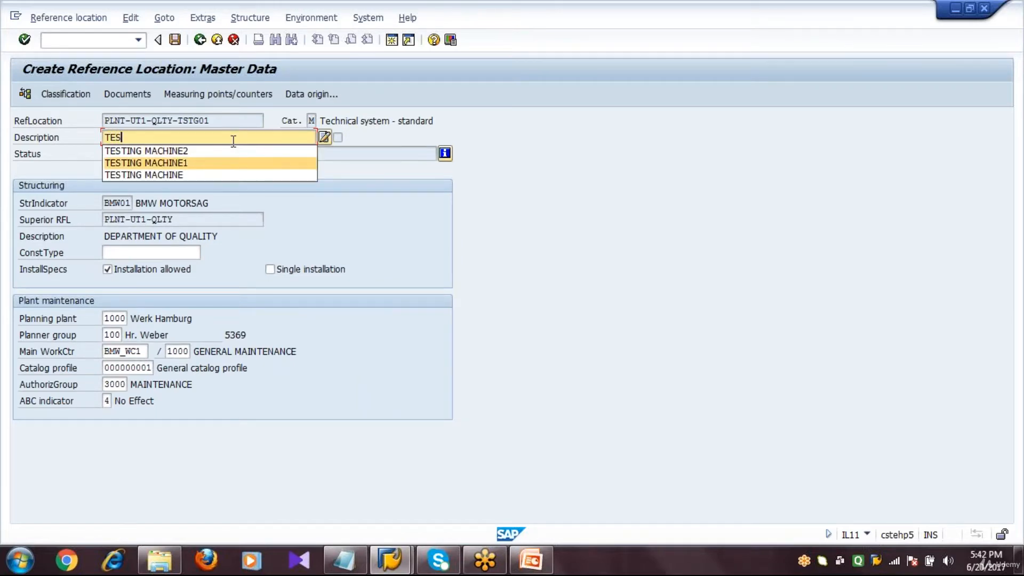
pyautogui.press('Return')
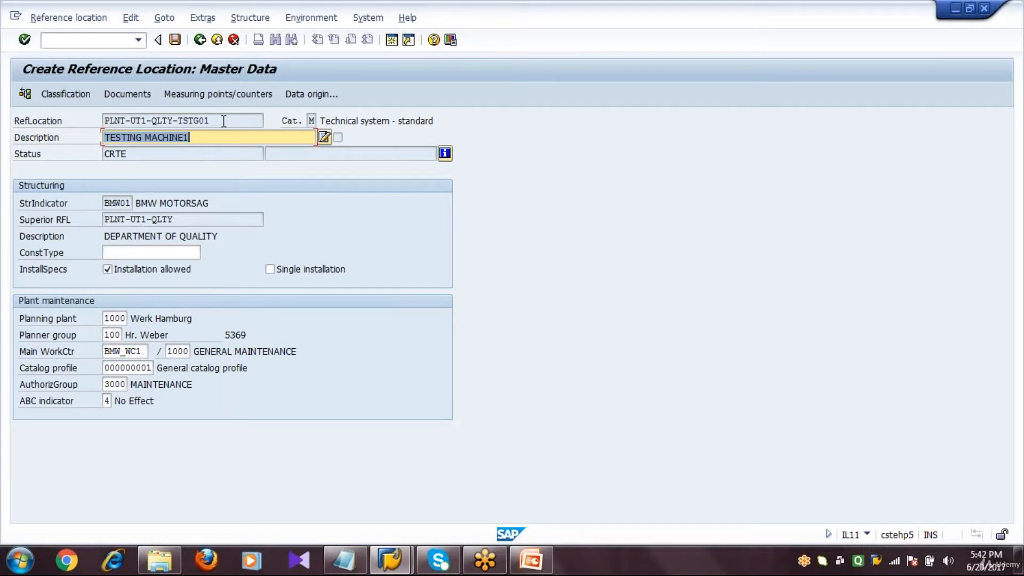
pyautogui.click(175, 39)
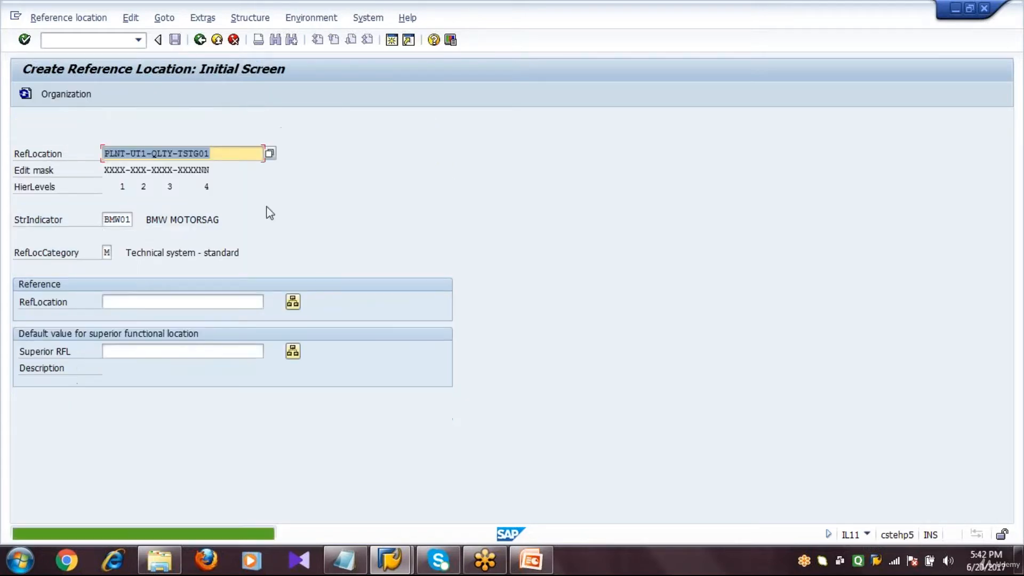
# Create reference location PLNT-UT1-QLTY-TSTG02 with the description TESTING MACHINE2 and save it
pyautogui.click(227, 155)
pyautogui.press('BackSpace')
pyautogui.write('2')
pyautogui.press('Return')
pyautogui.write('TEST')
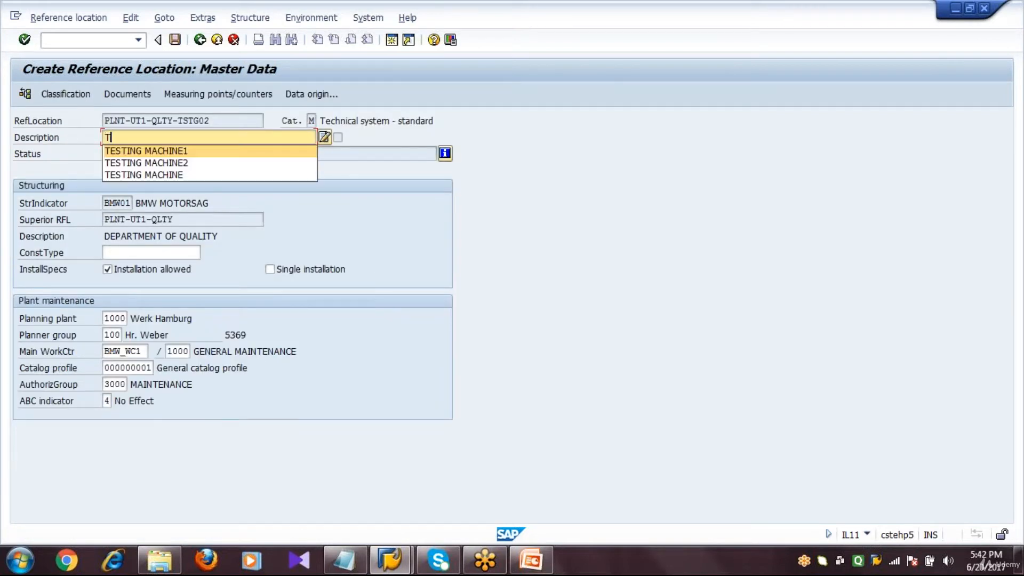
pyautogui.click(218, 163)
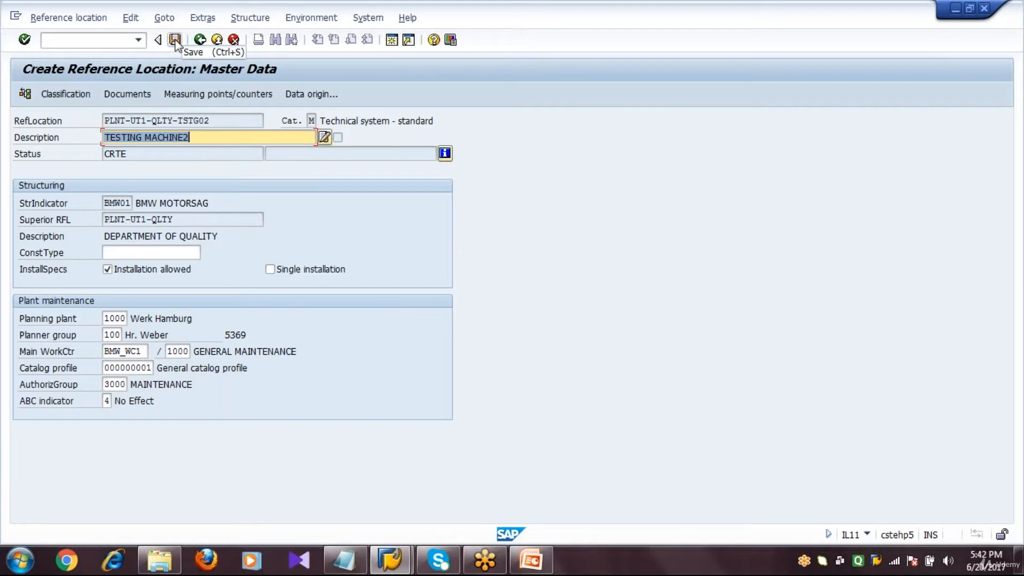
pyautogui.click(175, 42)
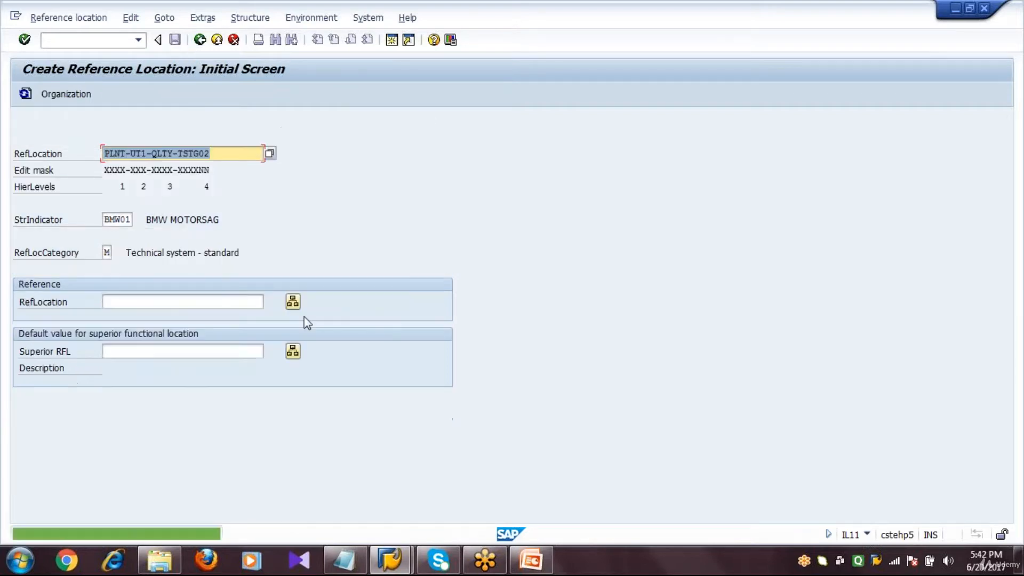
# Switch to Notepad and add the line "Reference FL - PNLT-UT1-QLTY-TSTG01" below the QLTY note
pyautogui.click(344, 559)
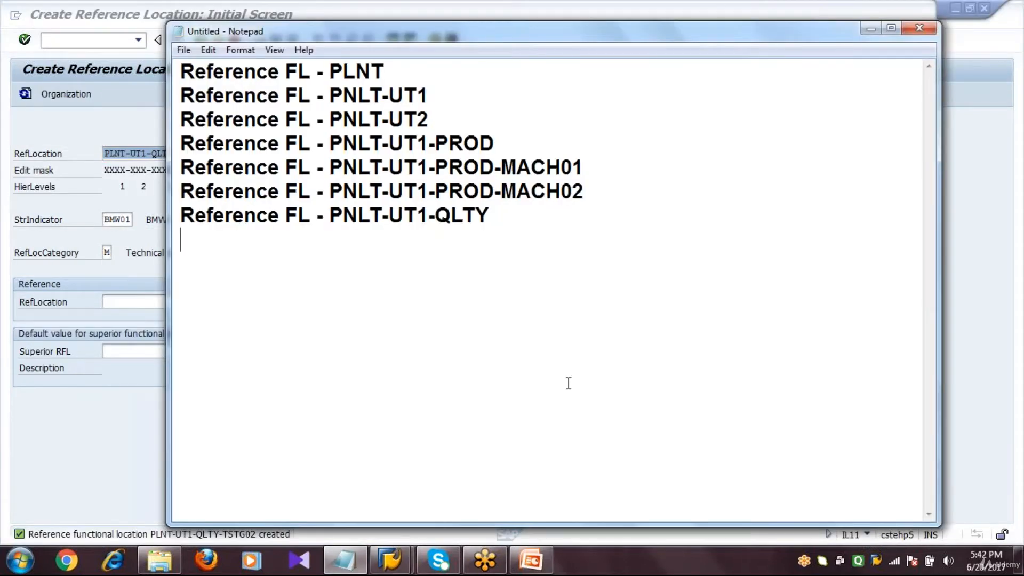
pyautogui.write('Reference FL - PNLT-UT1')
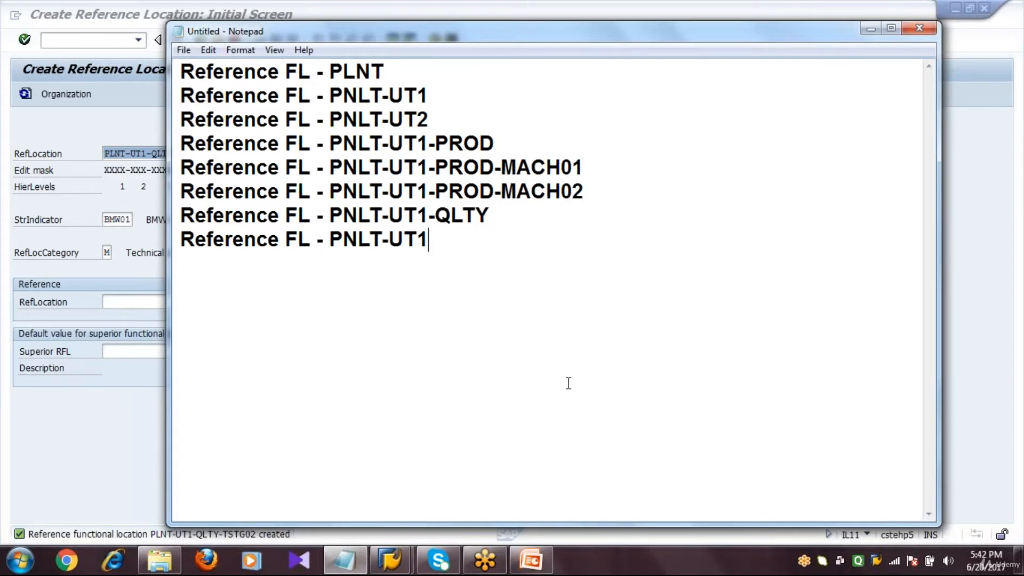
pyautogui.write('-QLTY')
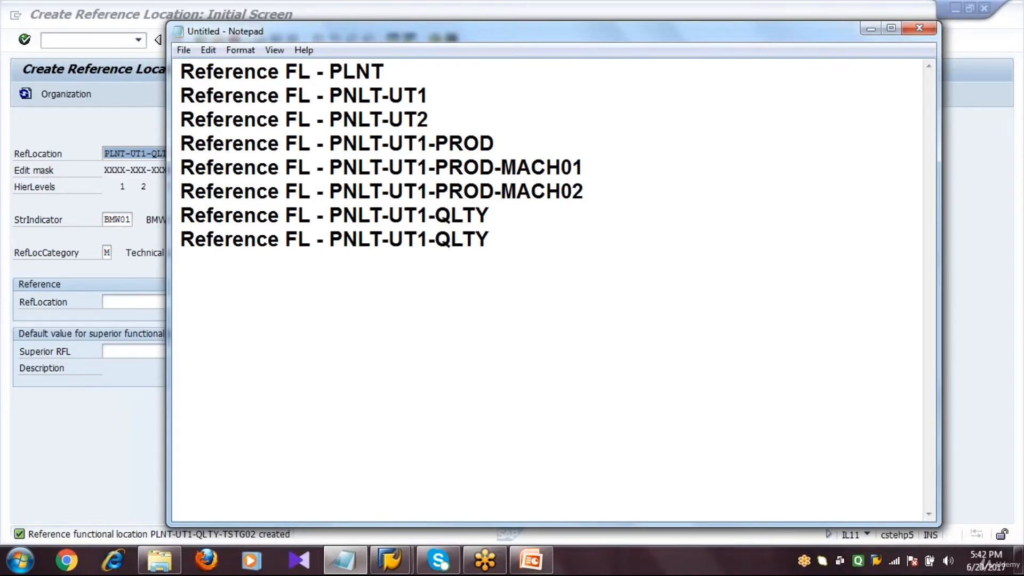
pyautogui.write('-TSTG01')
pyautogui.press('Return')
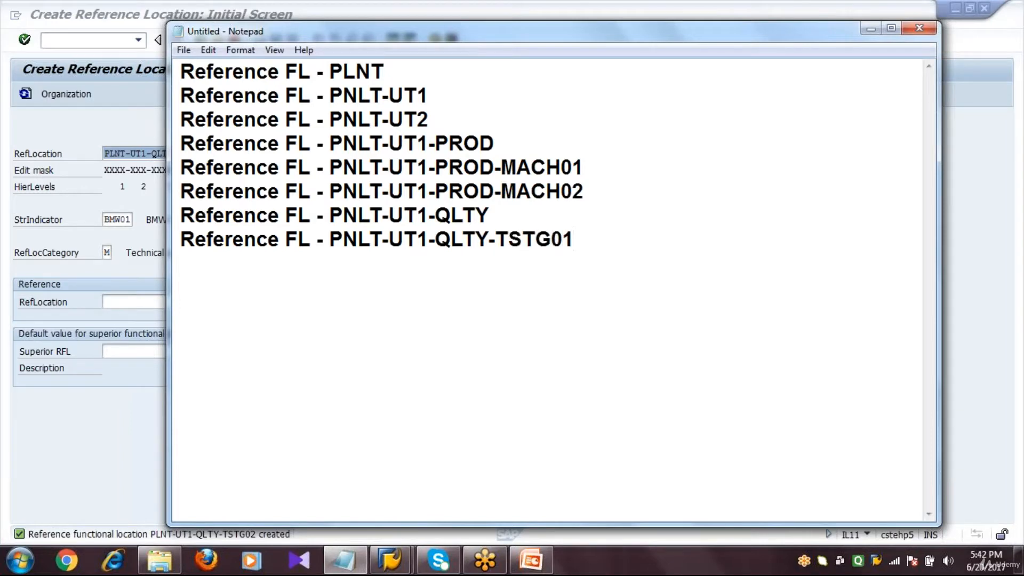
# Add the line "Reference FL - PNLT-UT1-QLTY-TSTG02" below the TSTG01 note
pyautogui.write('Reference FL - PNLT-UT1')
pyautogui.write('-')
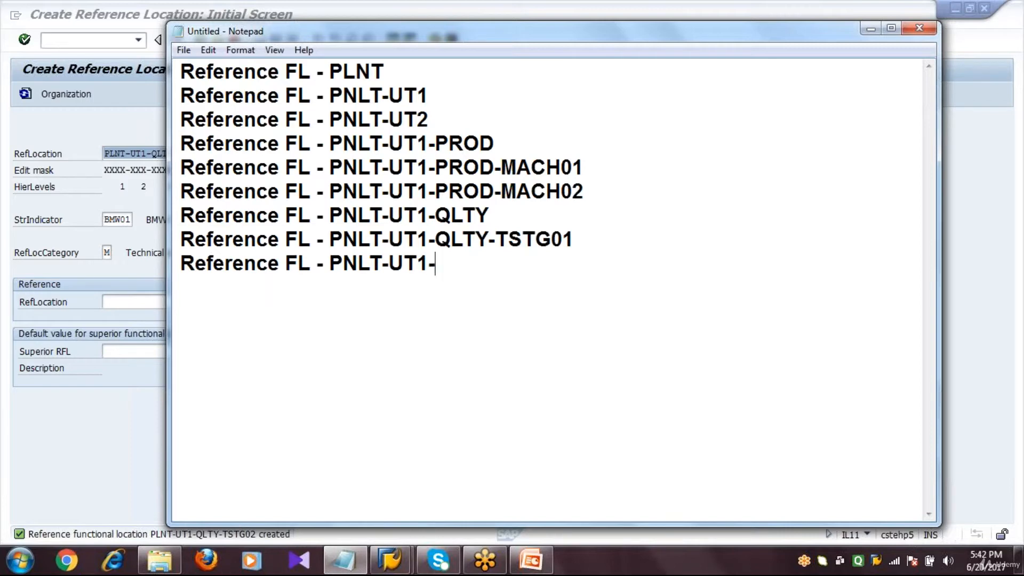
pyautogui.write('QLTY-TSTG02')
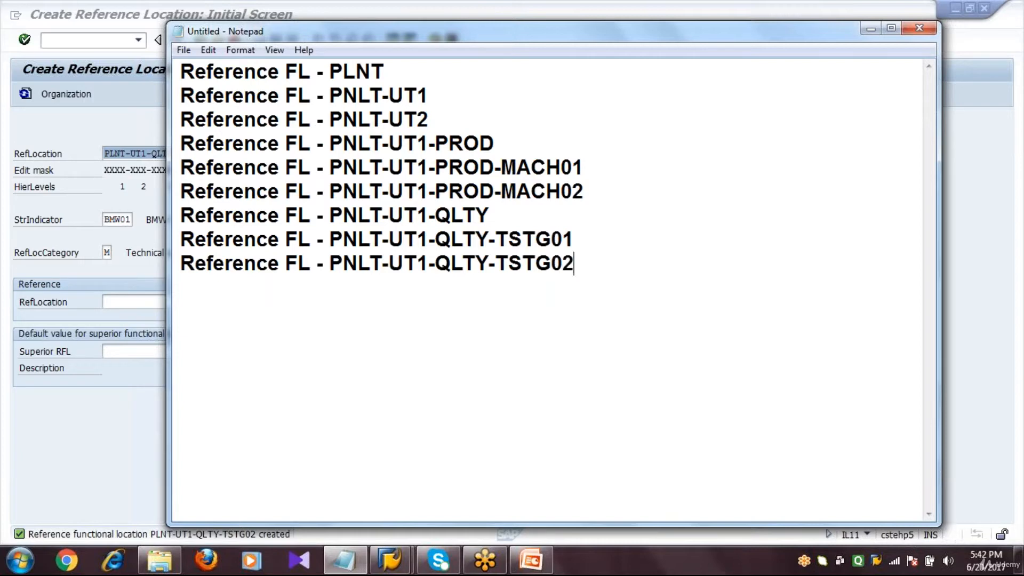
pyautogui.press('Return')
# Switch back to SAP and start a new reference location PLNT-UT1-UTLY, opening its master data
pyautogui.click(91, 444)
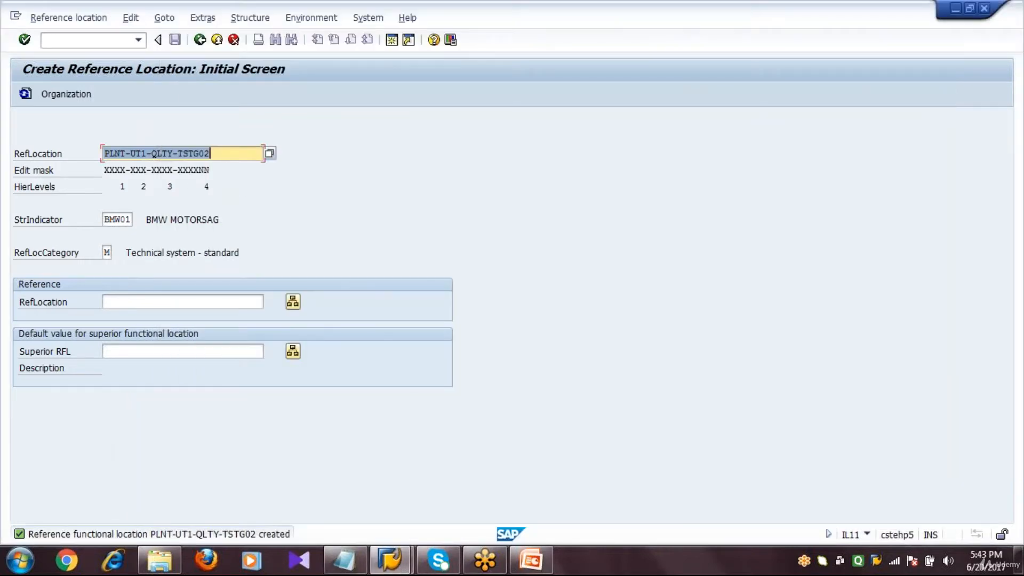
pyautogui.click(228, 153)
pyautogui.press('BackSpace')
pyautogui.press('BackSpace')
pyautogui.press('BackSpace')
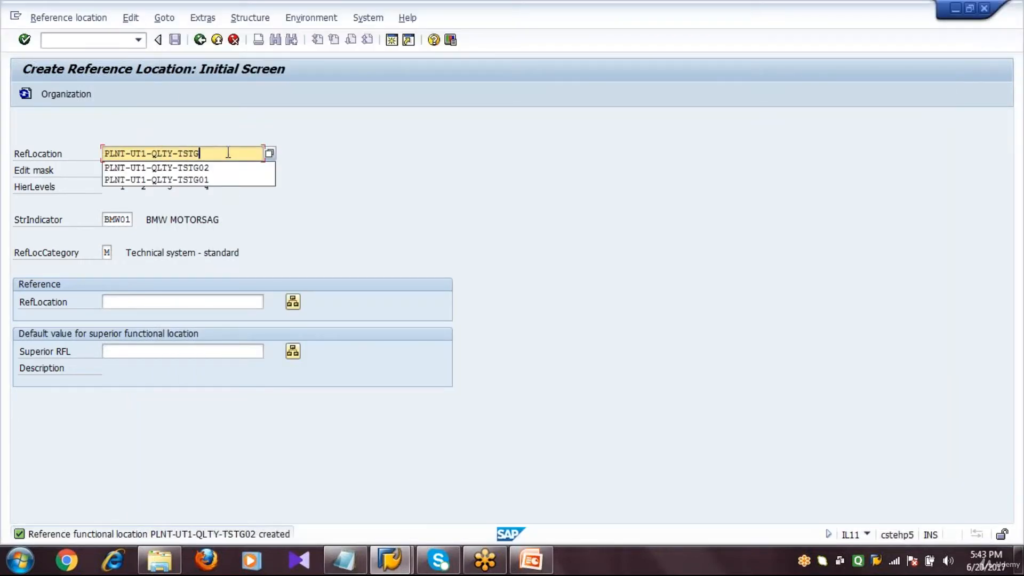
pyautogui.press('BackSpace')
pyautogui.press('BackSpace')
pyautogui.press('BackSpace')
pyautogui.press('BackSpace')
pyautogui.press('BackSpace')
pyautogui.press('BackSpace')
pyautogui.press('BackSpace')
pyautogui.press('BackSpace')
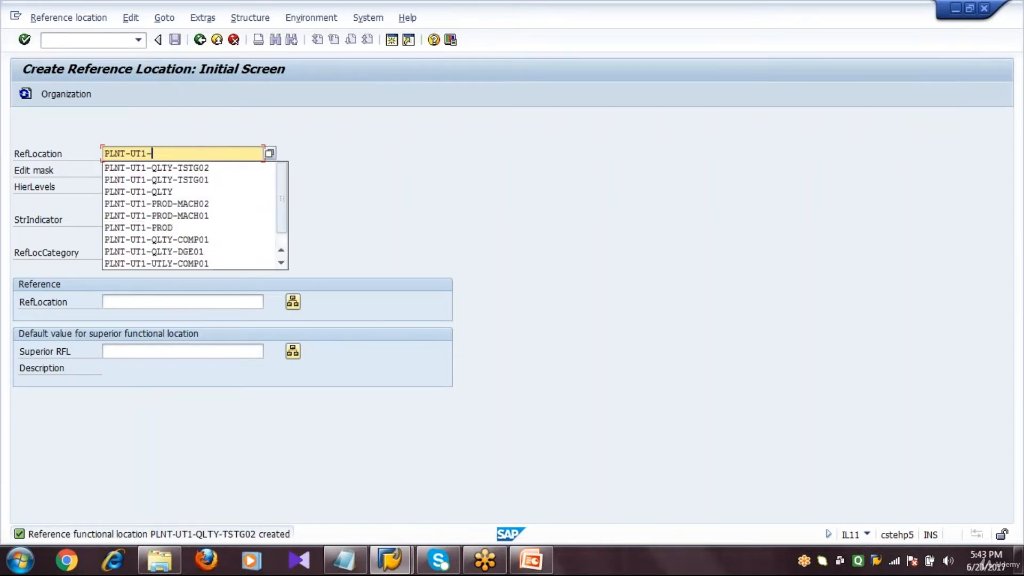
pyautogui.write('U')
pyautogui.write('TLY')
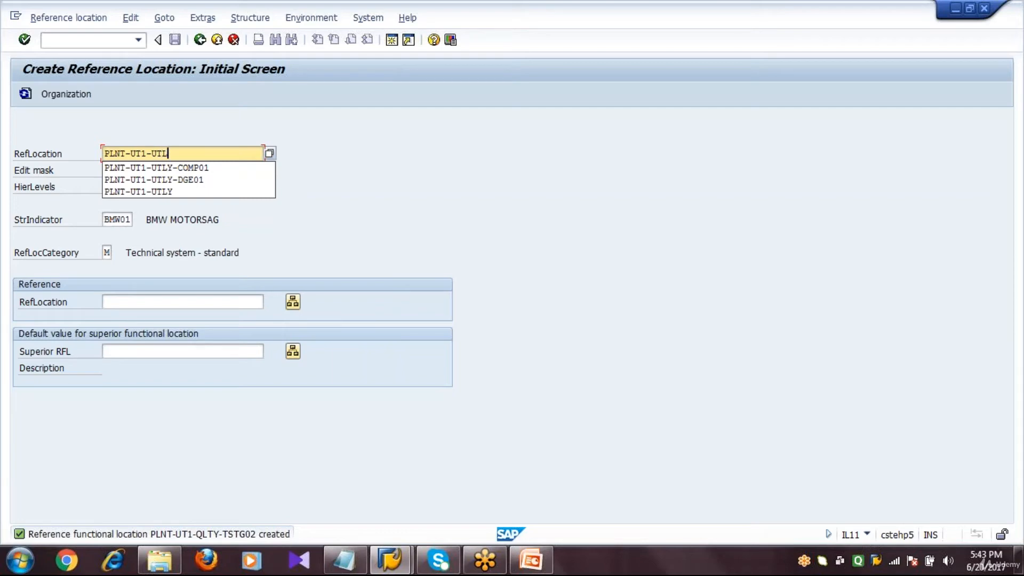
pyautogui.press('Down')
pyautogui.press('Down')
pyautogui.press('Down')
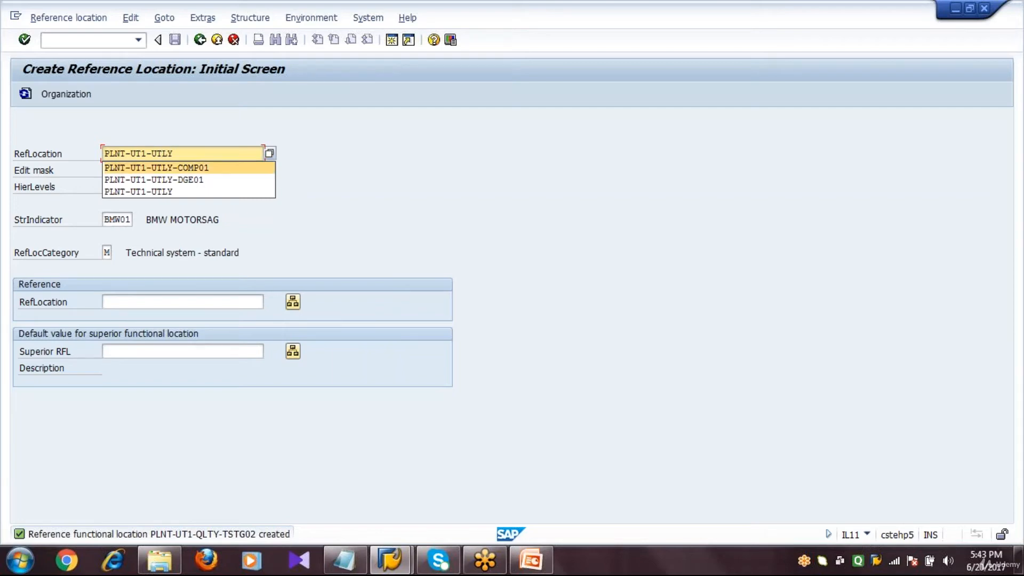
pyautogui.press('Return')
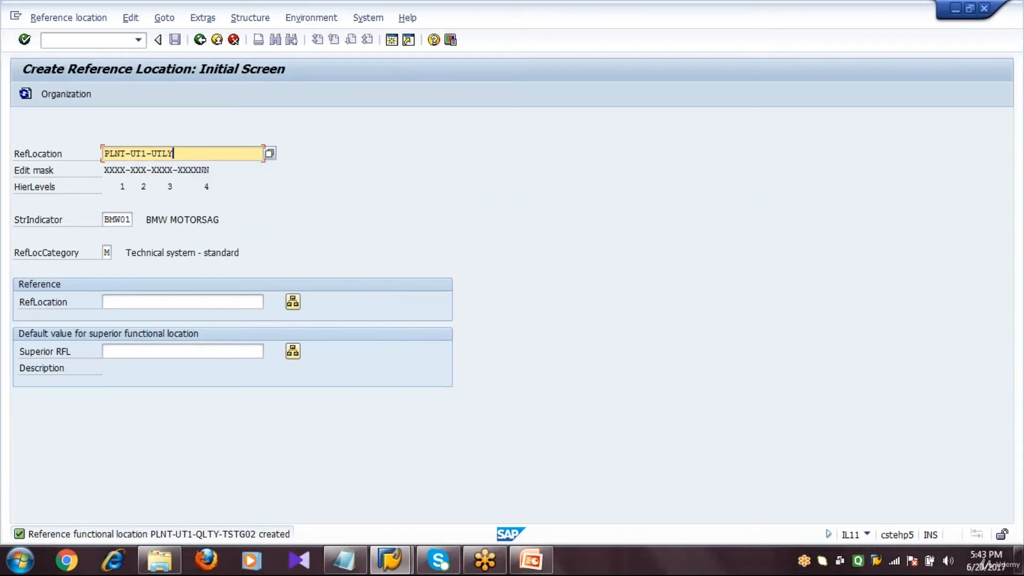
pyautogui.press('Return')
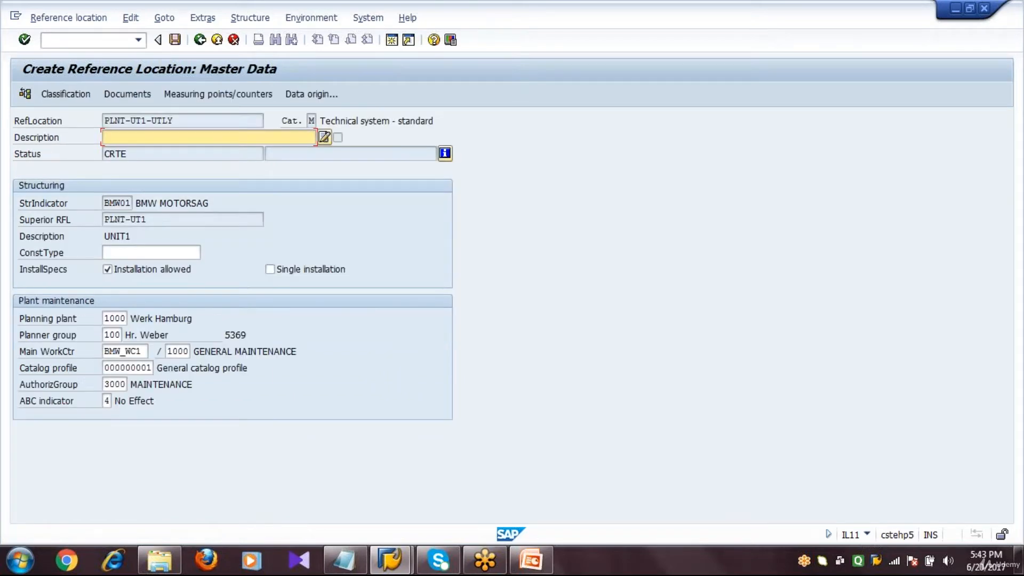
# Set the description of reference location PLNT-UT1-UTLY to DEPARTMENT OF UTILITY and save it
pyautogui.write('DEPARTM')
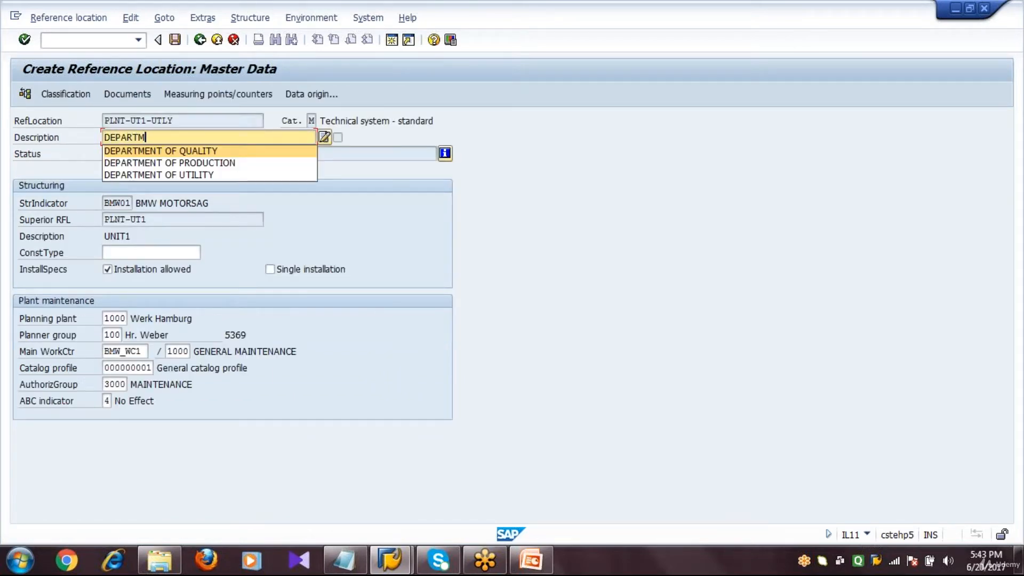
pyautogui.press('Down')
pyautogui.press('Down')
pyautogui.press('Return')
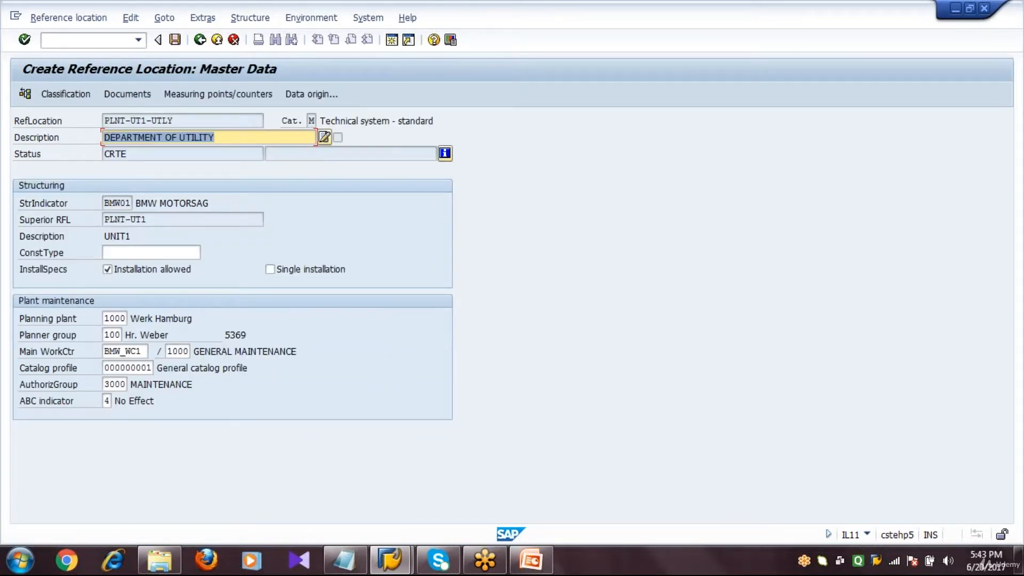
pyautogui.click(176, 42)
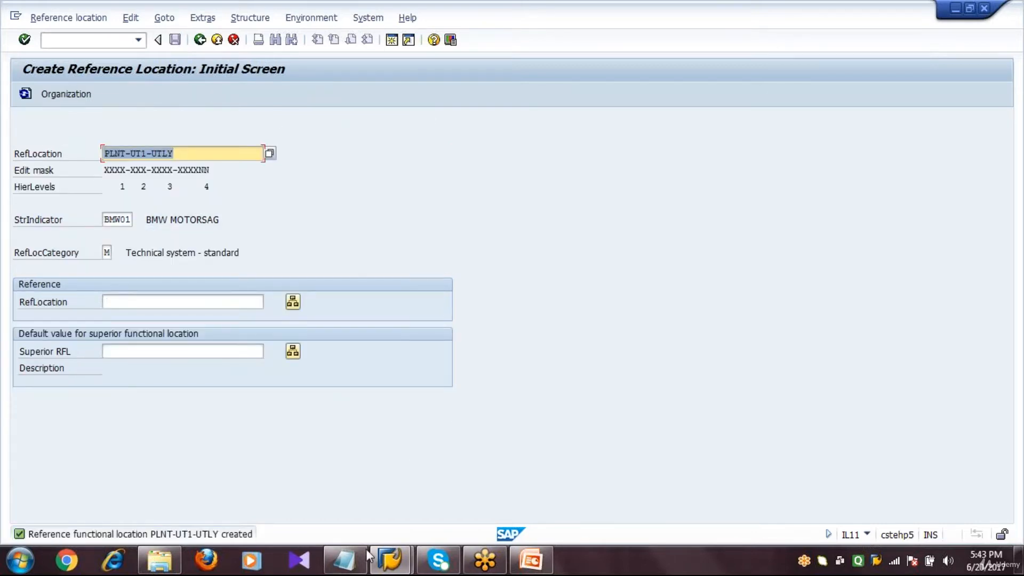
# Switch to Notepad and add the line "Reference FL - PNLT-UT1-UTLY" below the TSTG02 note
pyautogui.click(367, 558)
pyautogui.click(585, 266)
pyautogui.press('Return')
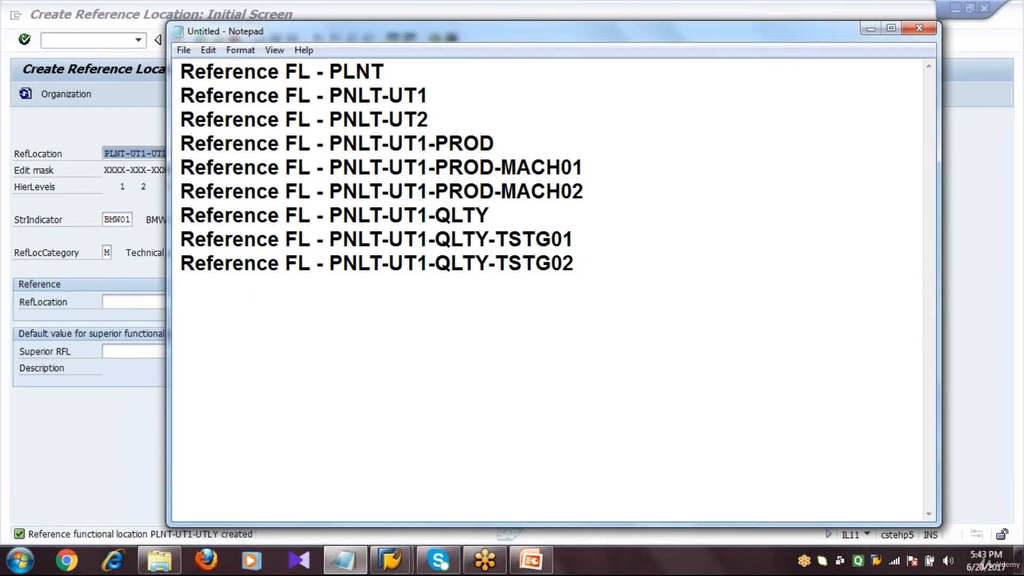
pyautogui.write('Reference FL - PNLT-UT1')
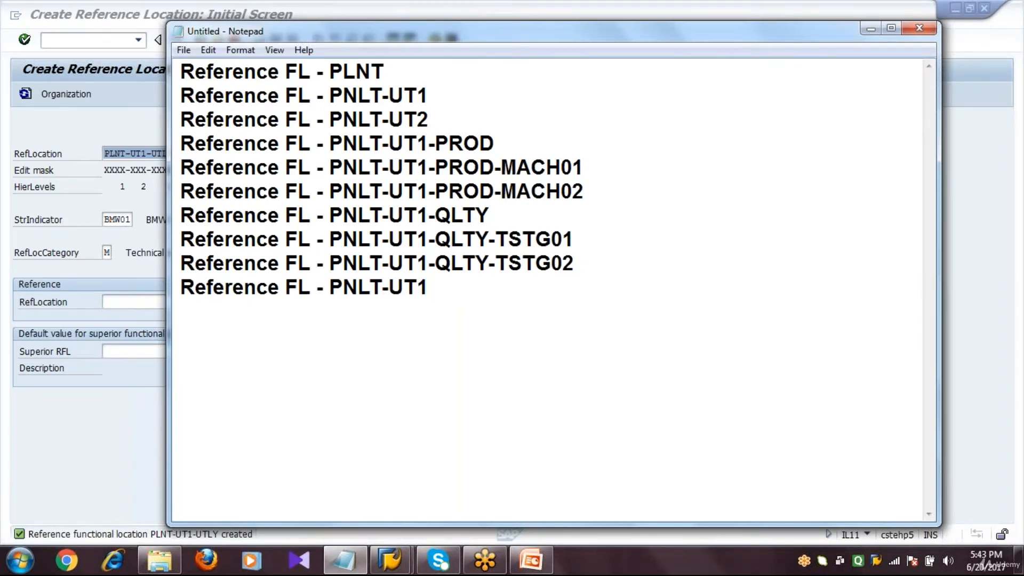
pyautogui.write('-UTLY')
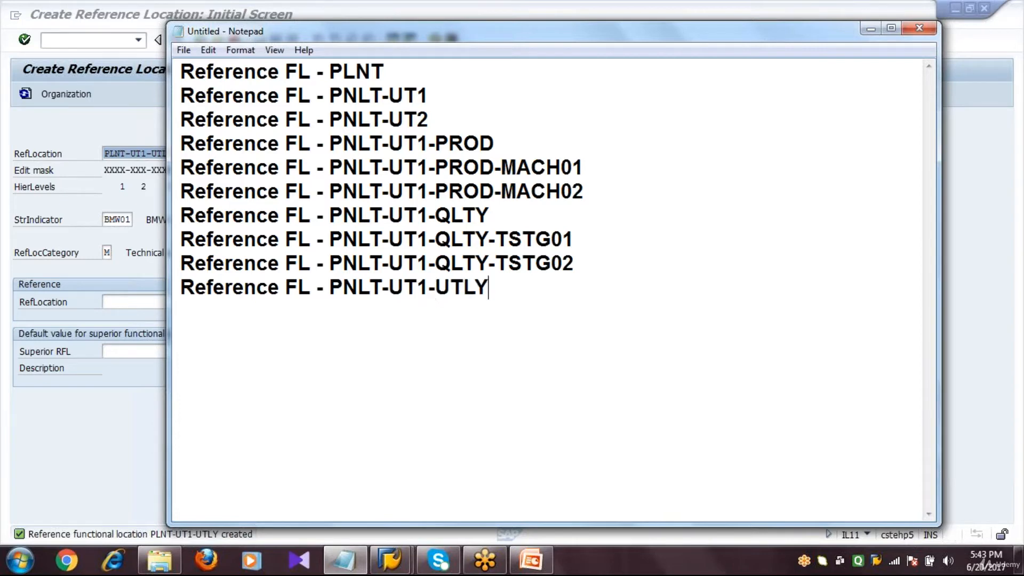
pyautogui.press('Return')
# Switch back to SAP, create reference location PLNT-UT1-UTLY-DGE01 with the description 500 KVA DIESEL GENERATOR and save it
pyautogui.hotkey('alt', 'Tab')
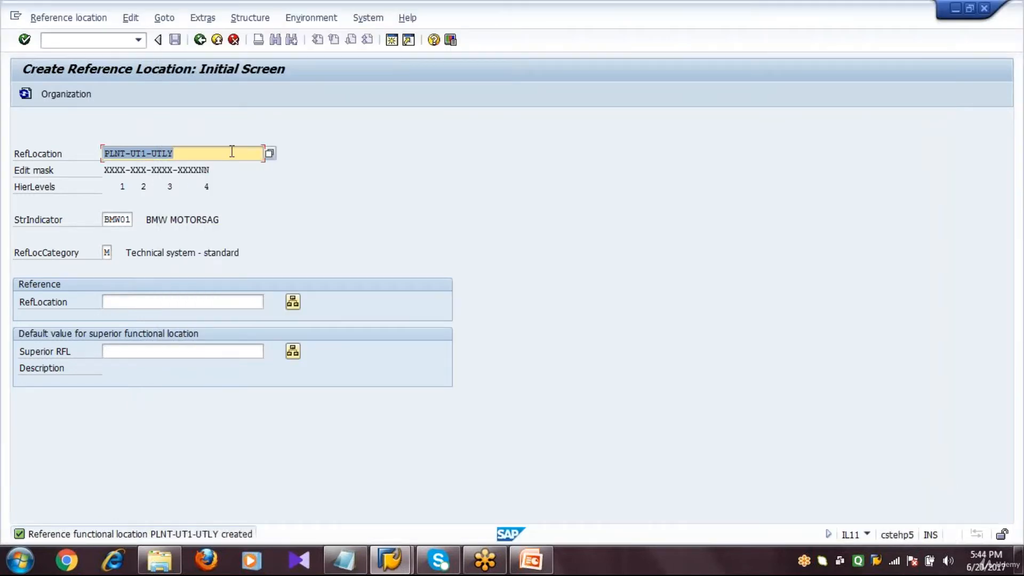
pyautogui.click(232, 151)
pyautogui.write('-')
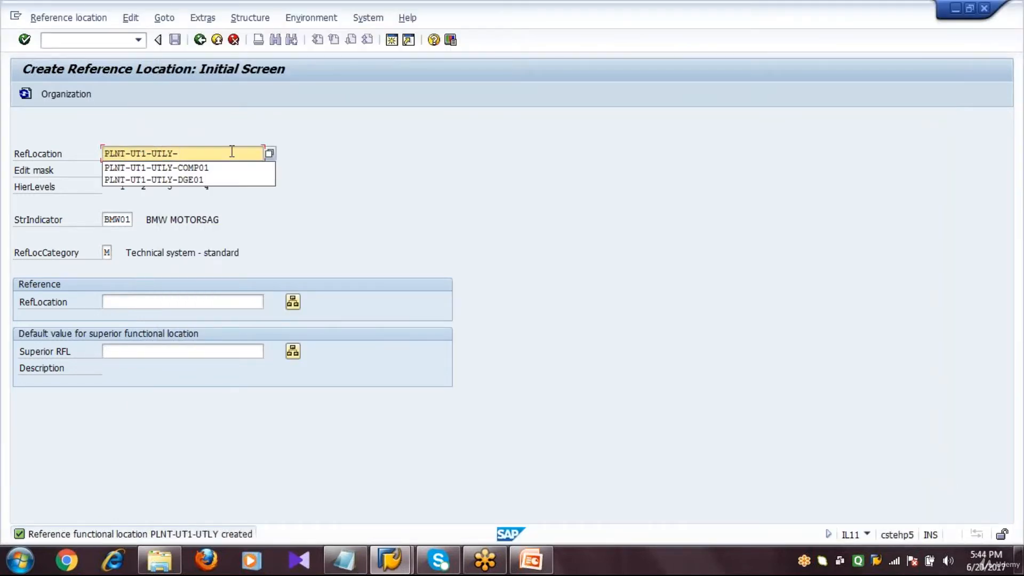
pyautogui.write('DGE01')
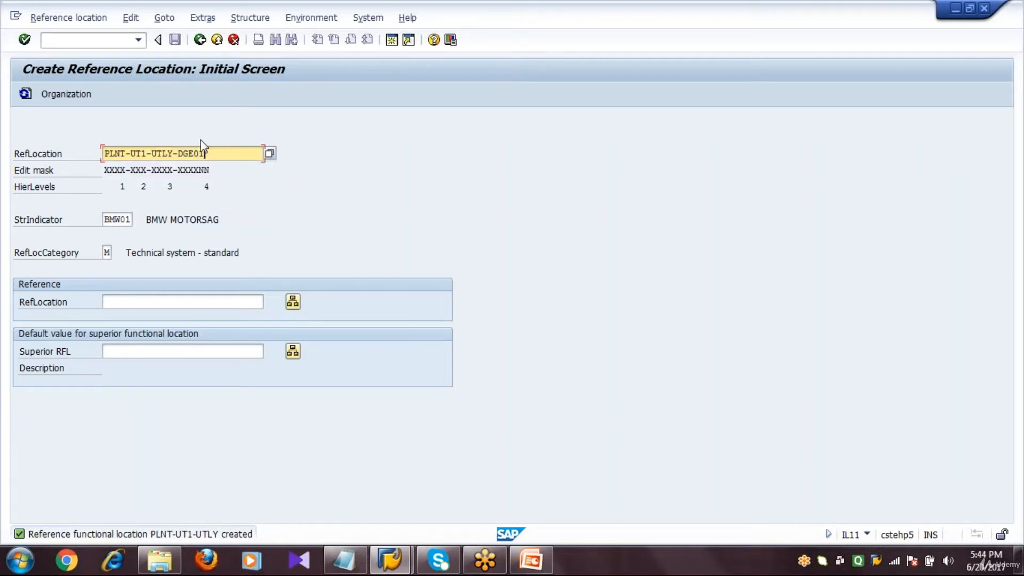
pyautogui.press('Return')
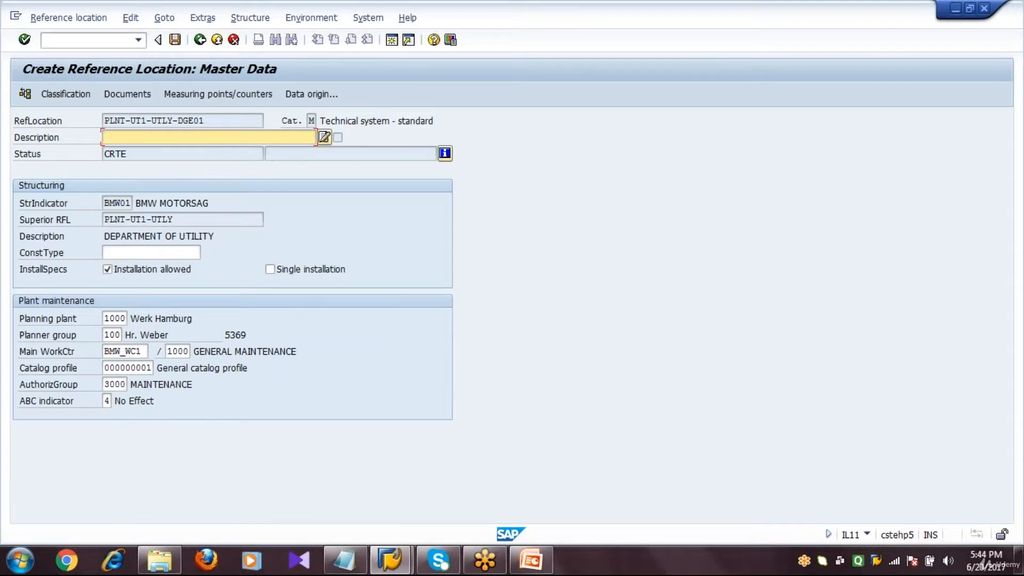
pyautogui.write('500')
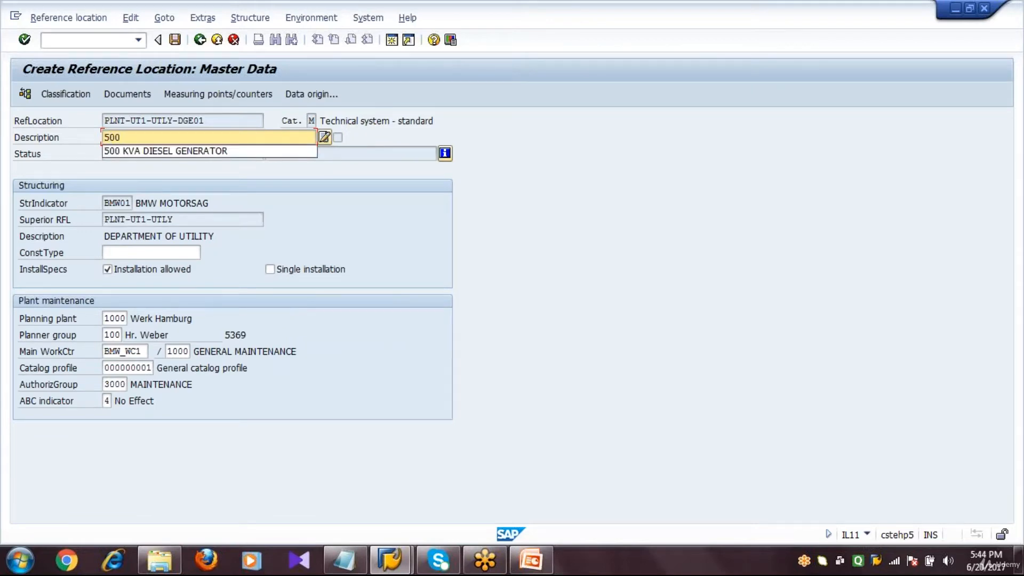
pyautogui.press('Down')
pyautogui.press('Return')
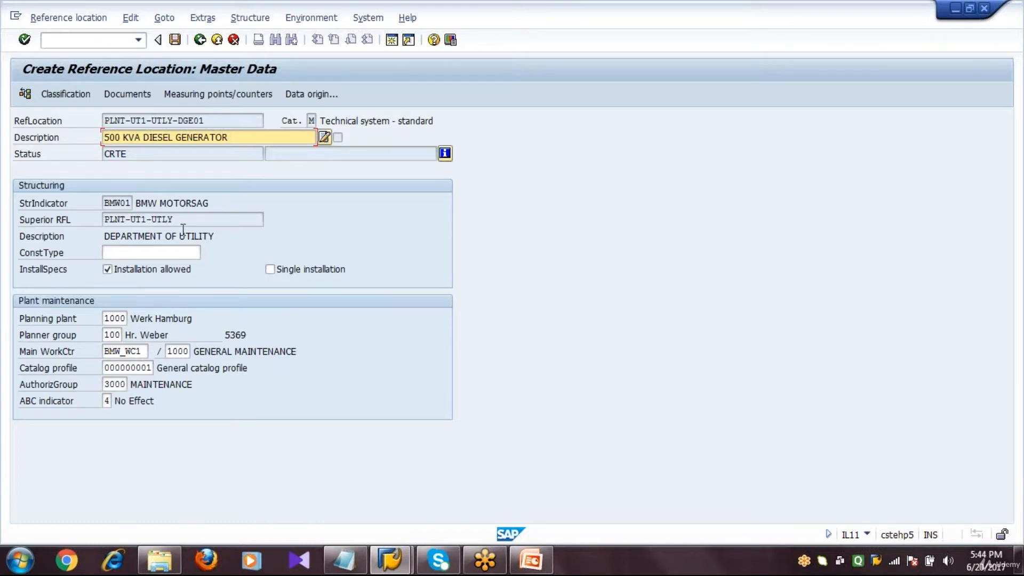
pyautogui.click(175, 39)
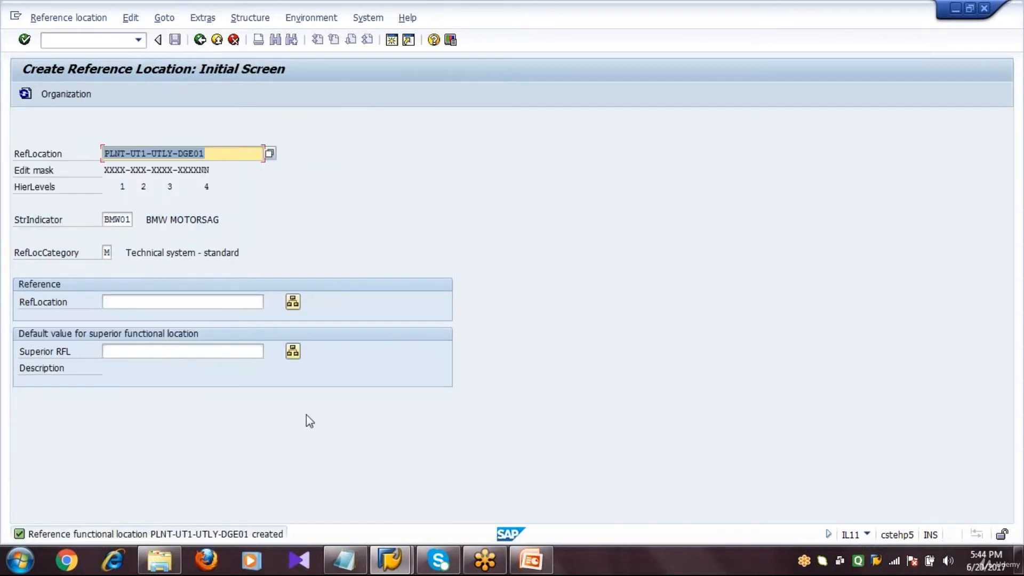
# Switch to Notepad and add the line "Reference FL - PNLT-UT1-UTLY-DGE01" below the UTLY note
pyautogui.click(344, 560)
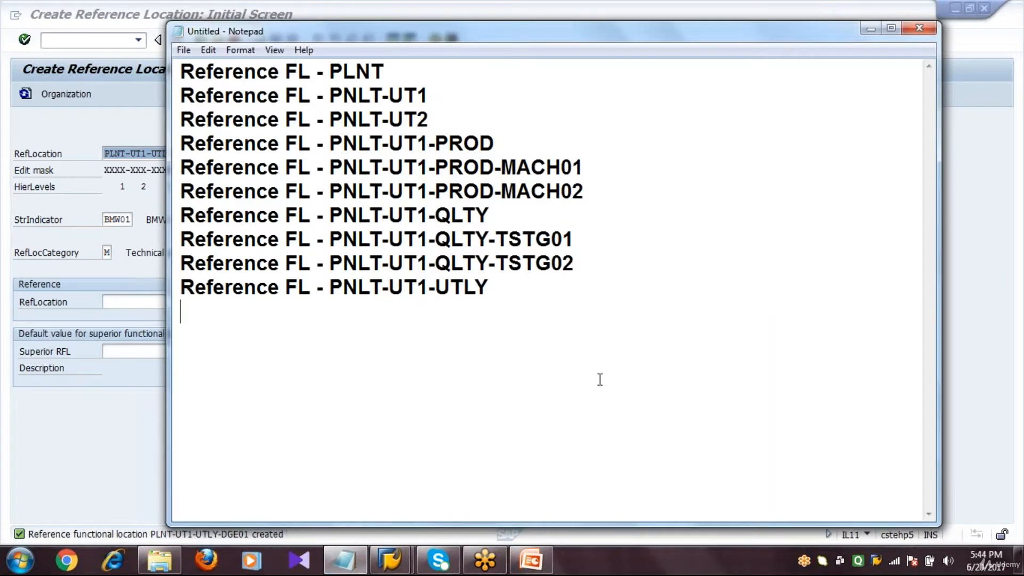
pyautogui.write('Reference FL - PNLT-UT1')
pyautogui.write('-')
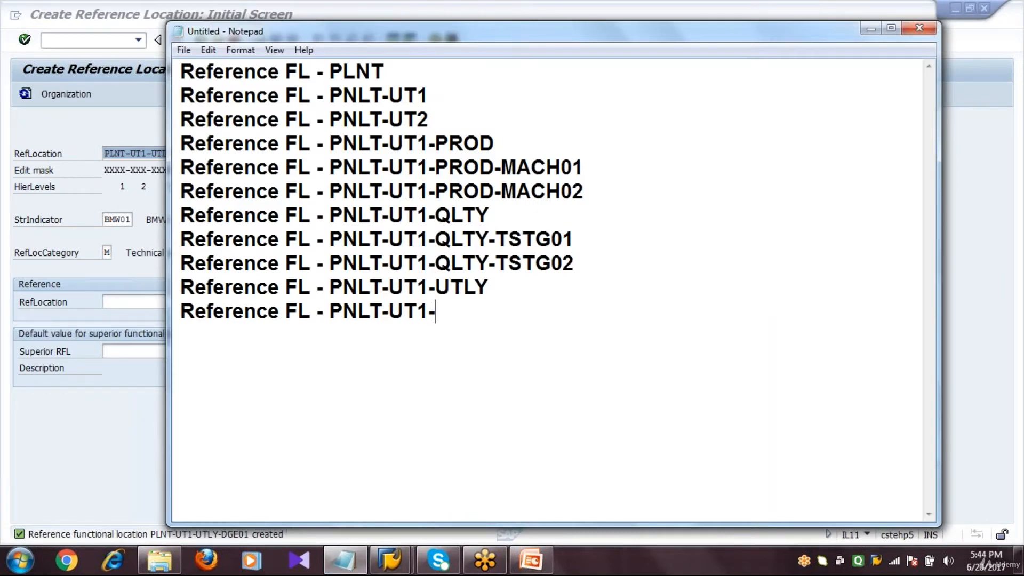
pyautogui.write('UTLY-DGE01')
pyautogui.press('Return')
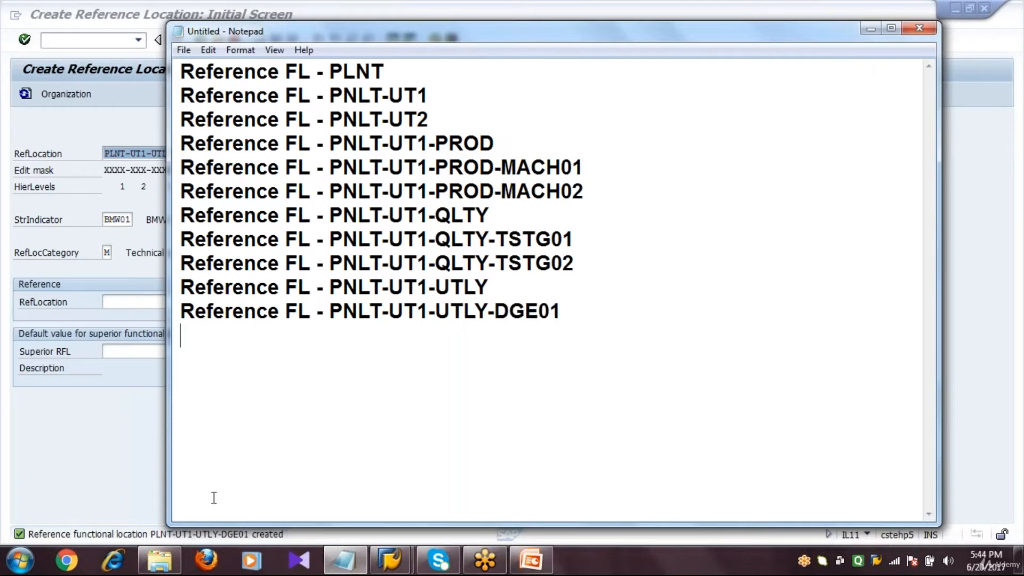
# Switch back to SAP and start a new reference location PLNT-UT1-UTLY-COMP01, opening its master data
pyautogui.click(108, 437)
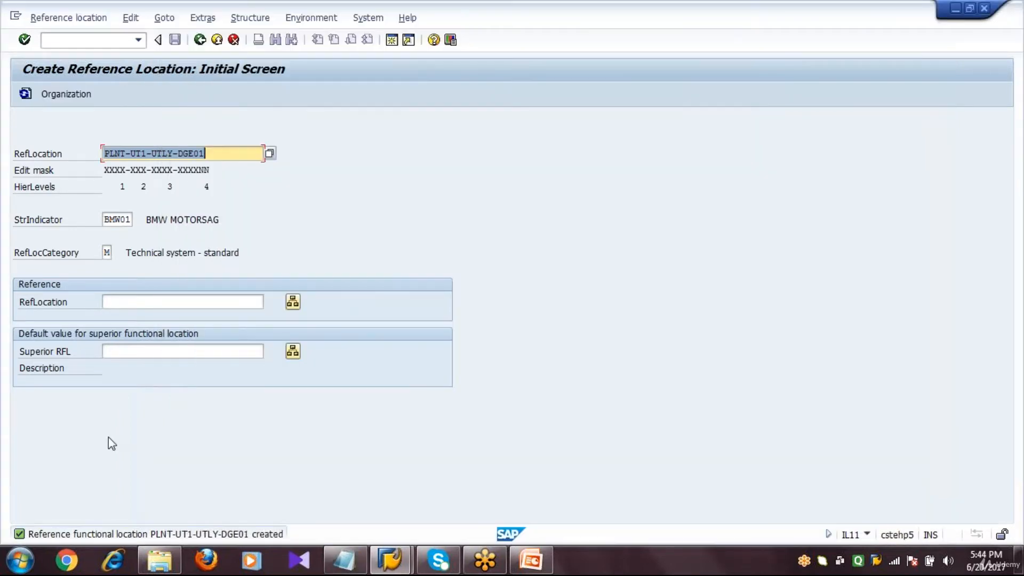
pyautogui.click(227, 161)
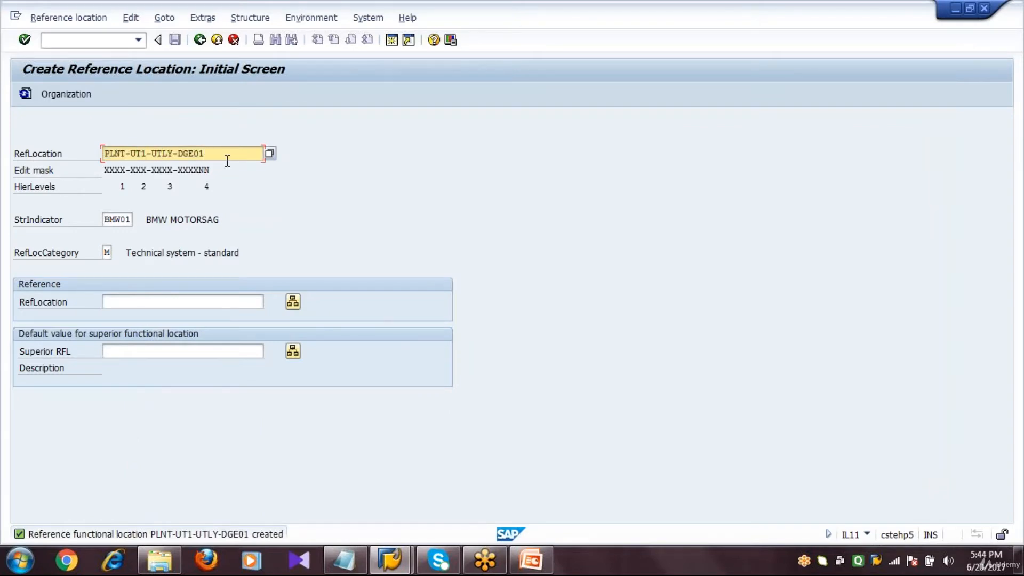
pyautogui.press('BackSpace')
pyautogui.press('BackSpace')
pyautogui.press('BackSpace')
pyautogui.press('BackSpace')
pyautogui.press('BackSpace')
pyautogui.write('CO')
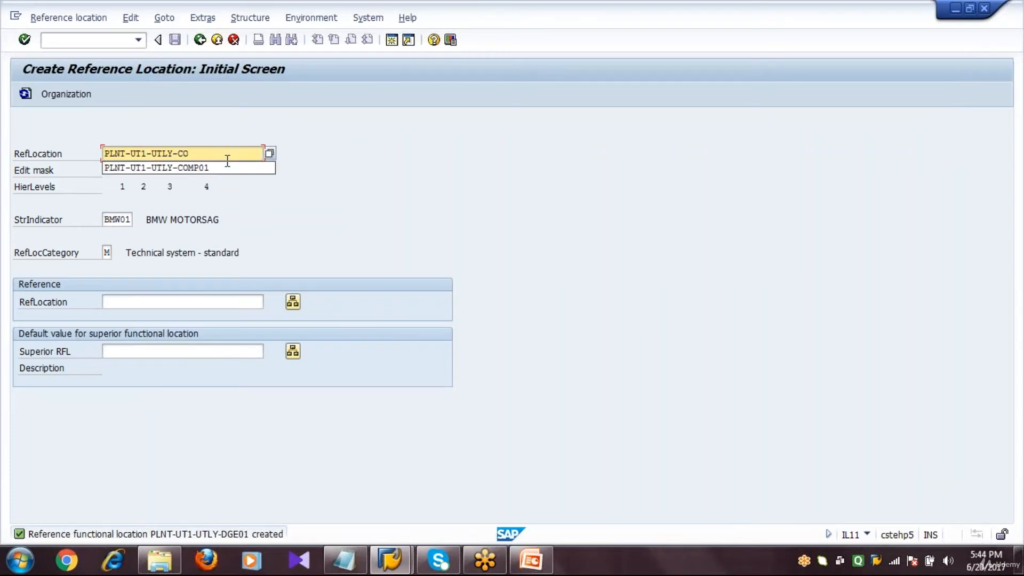
pyautogui.press('Down')
pyautogui.press('Return')
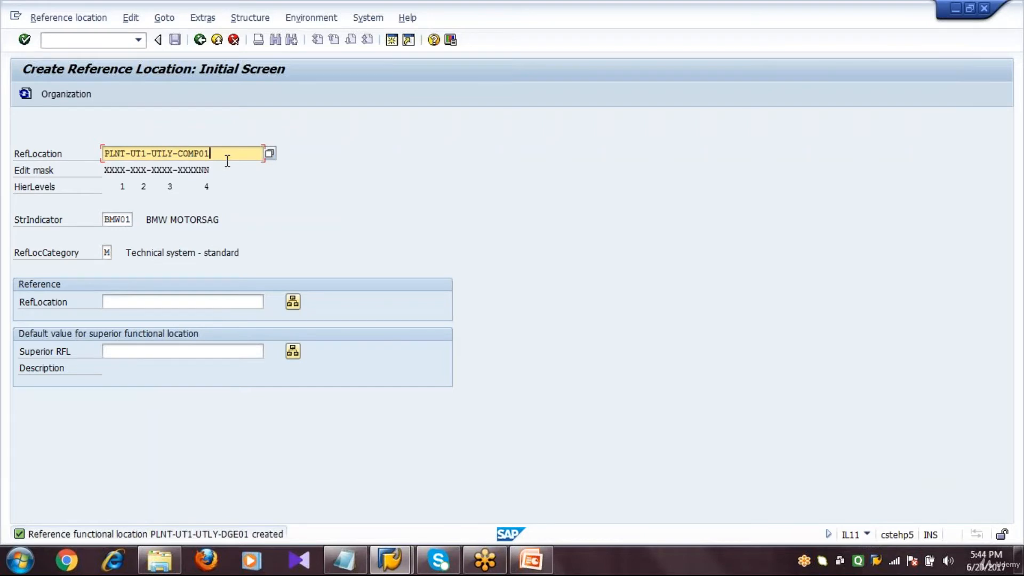
pyautogui.press('Return')
# Set the compressor location's description to 120 CFM COMPRESSOR and save it, then leave the creation transaction
pyautogui.write('120')
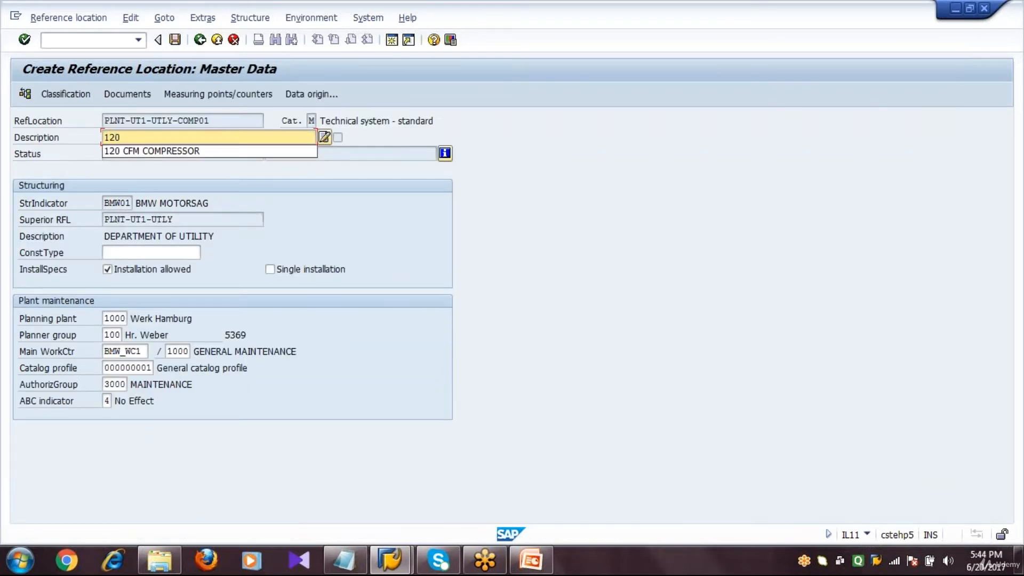
pyautogui.press('Down')
pyautogui.press('Return')
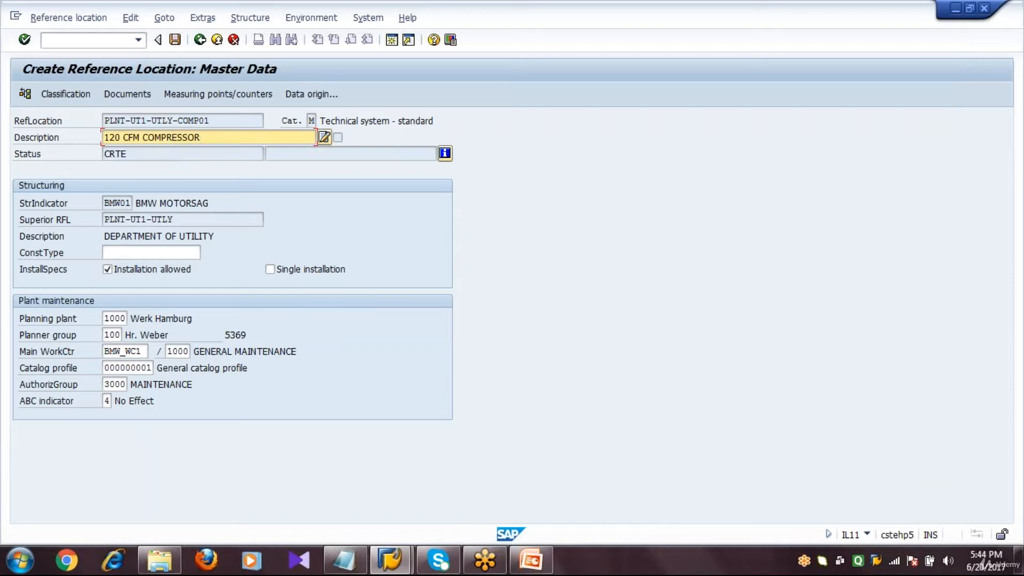
pyautogui.hotkey('ctrl', 'a')
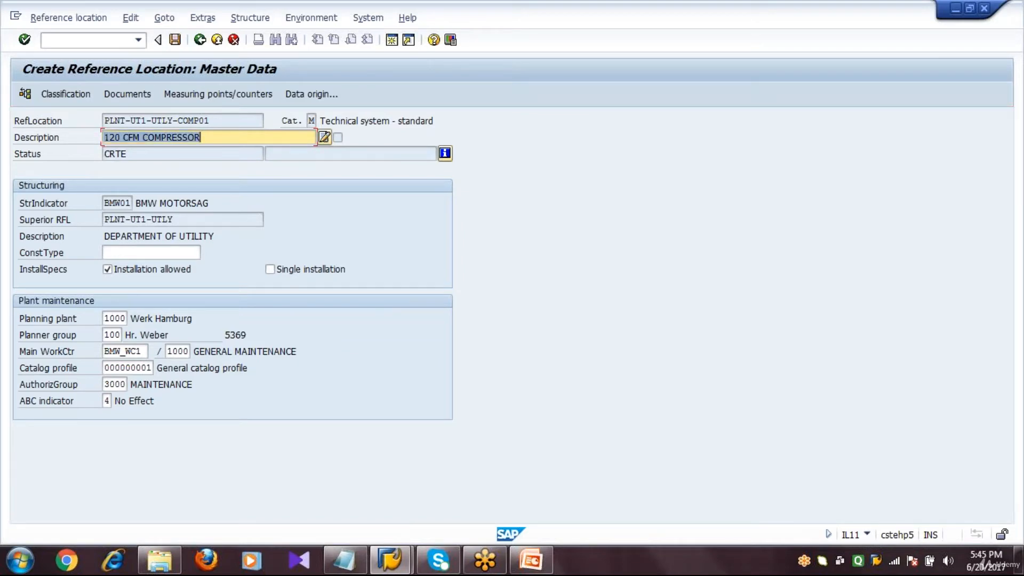
pyautogui.press('Tab')
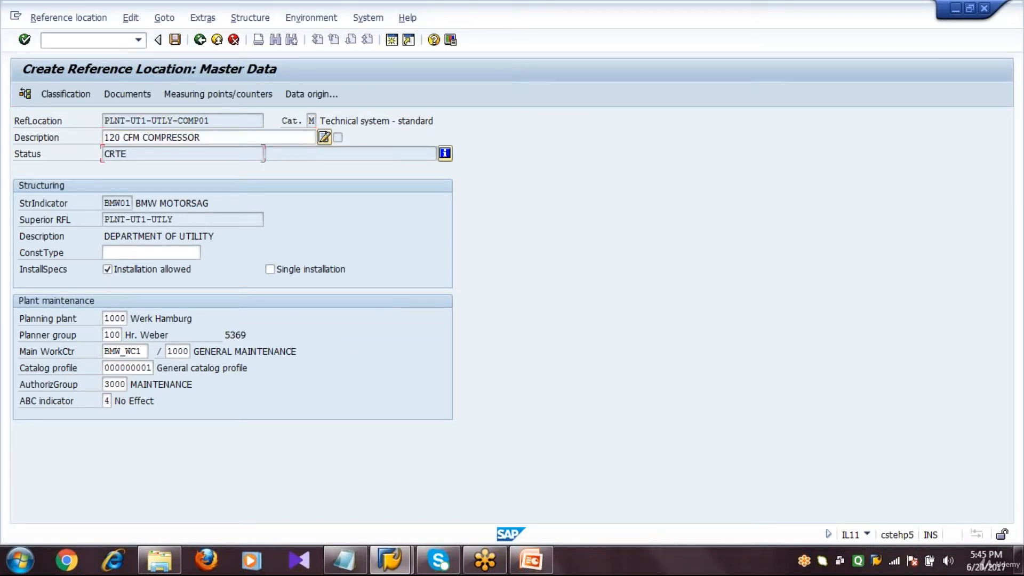
pyautogui.click(176, 42)
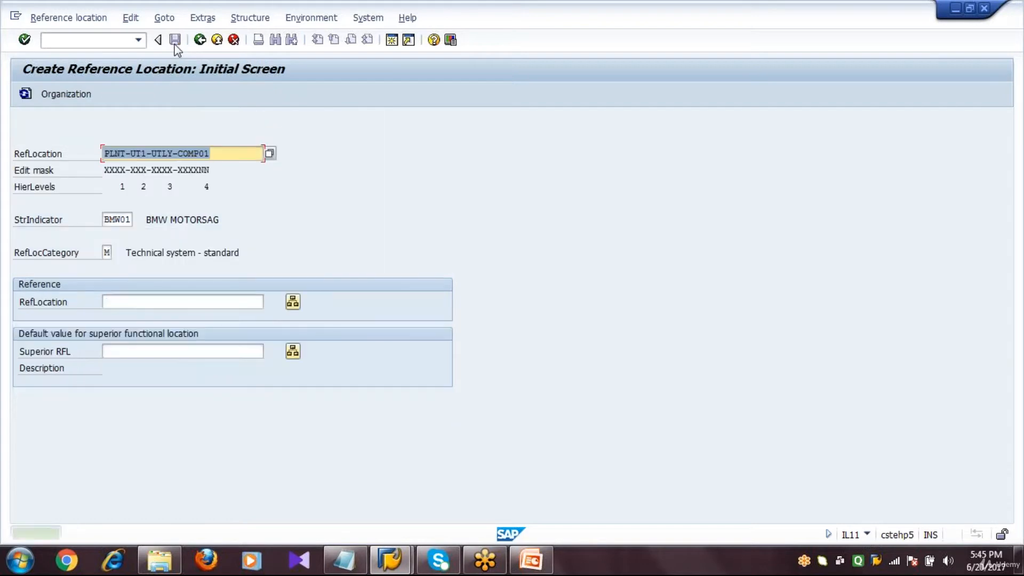
pyautogui.click(199, 40)
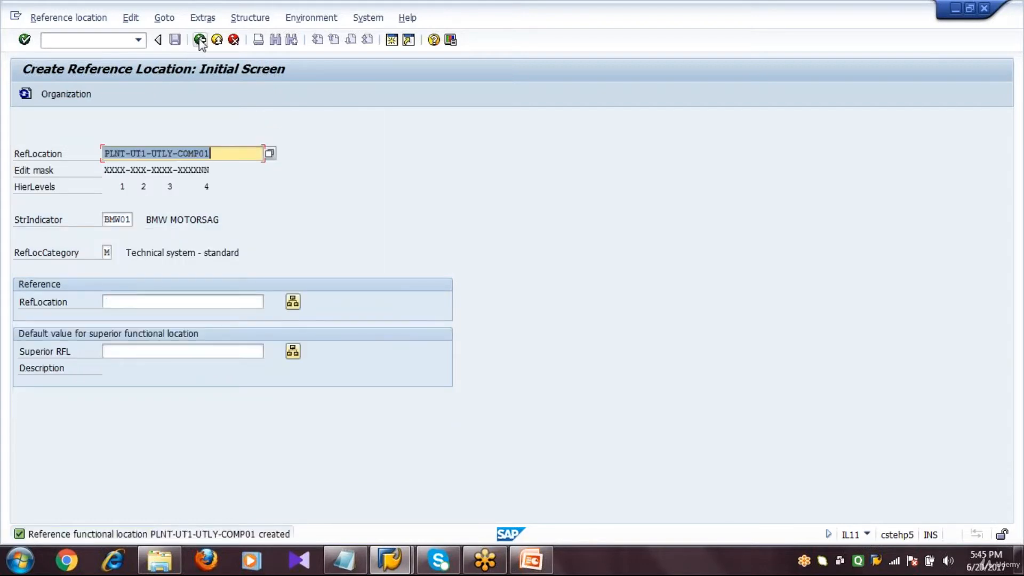
# Switch to Notepad and add the line "Reference FL - PNLT-UT1-UTLY-COMP01" below the DGE01 note
pyautogui.click(354, 561)
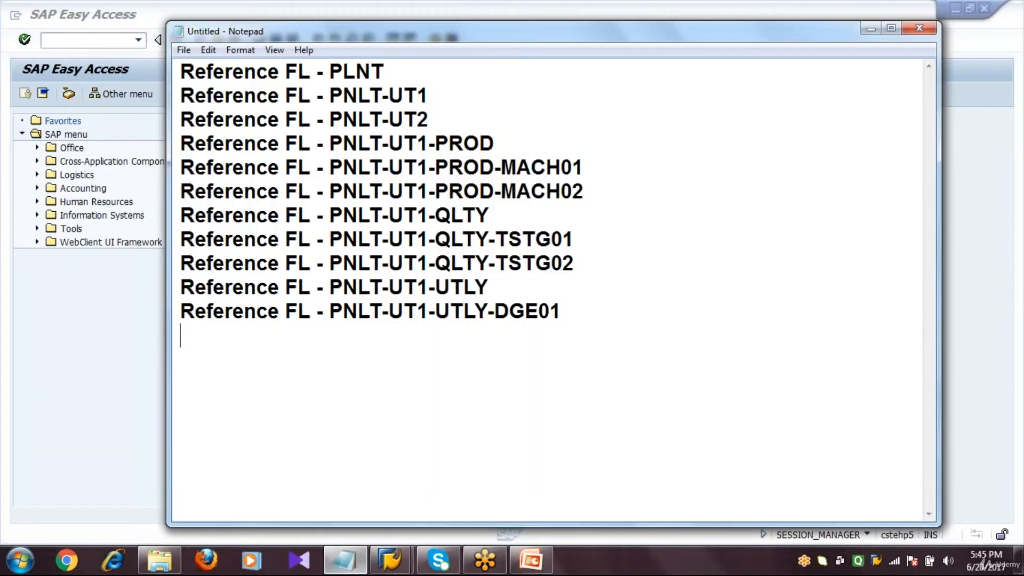
pyautogui.write('Reference FL - PNLT-UT1')
pyautogui.write('-')
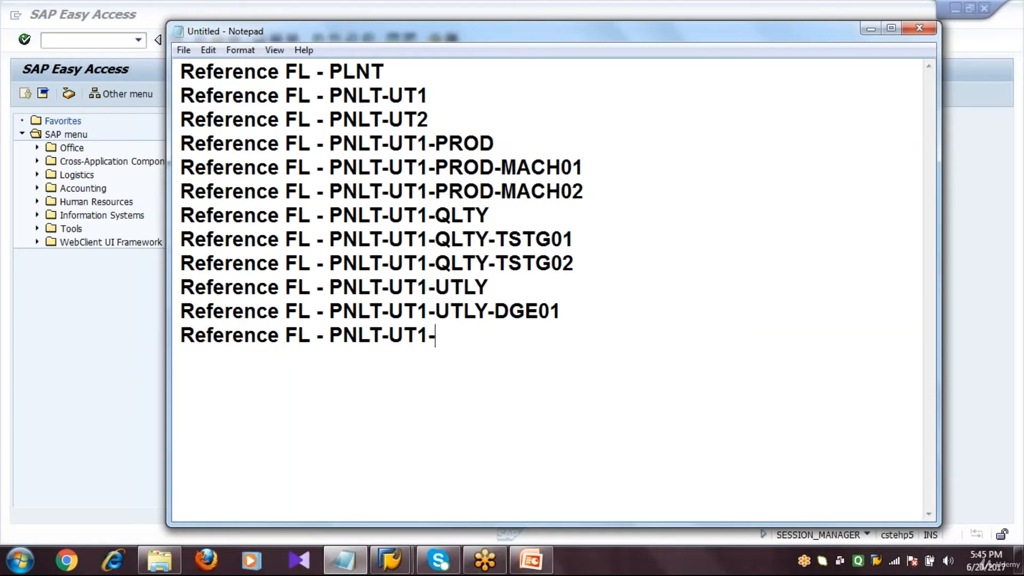
pyautogui.write('UTLY')
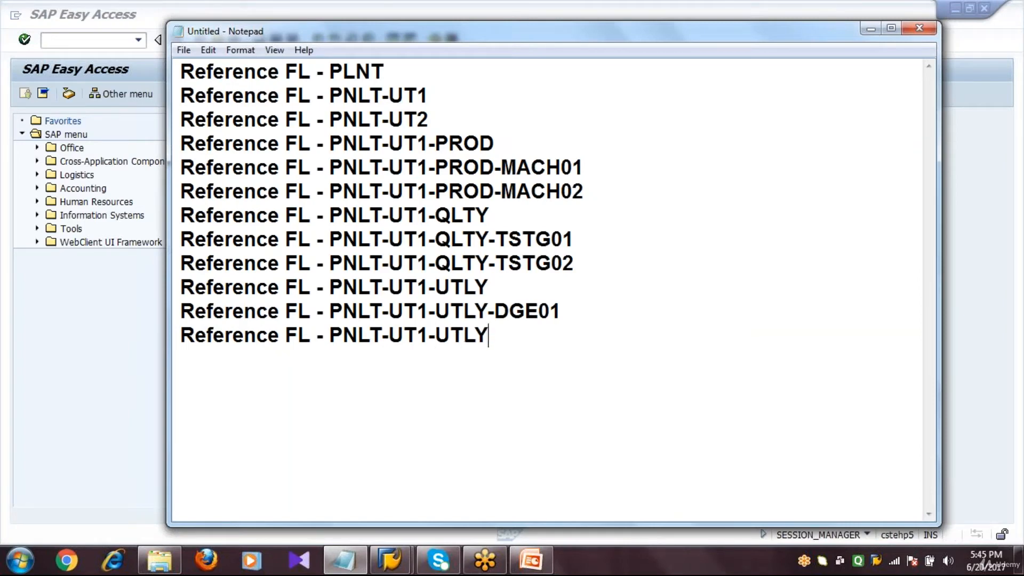
pyautogui.write('-COMP01')
pyautogui.press('Return')
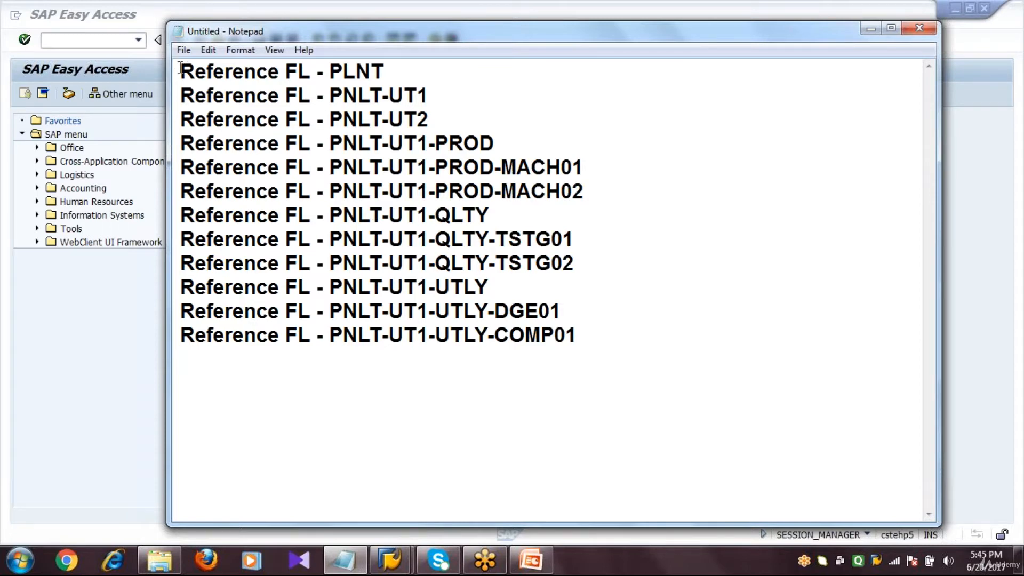
# Insert the heading "Reference Functional Location - IL11,12,13" above the list of reference locations, separated from it by blank lines
pyautogui.press('Return')
pyautogui.press('Return')
pyautogui.press('Up')
pyautogui.press('Up')
pyautogui.write('Reference ')
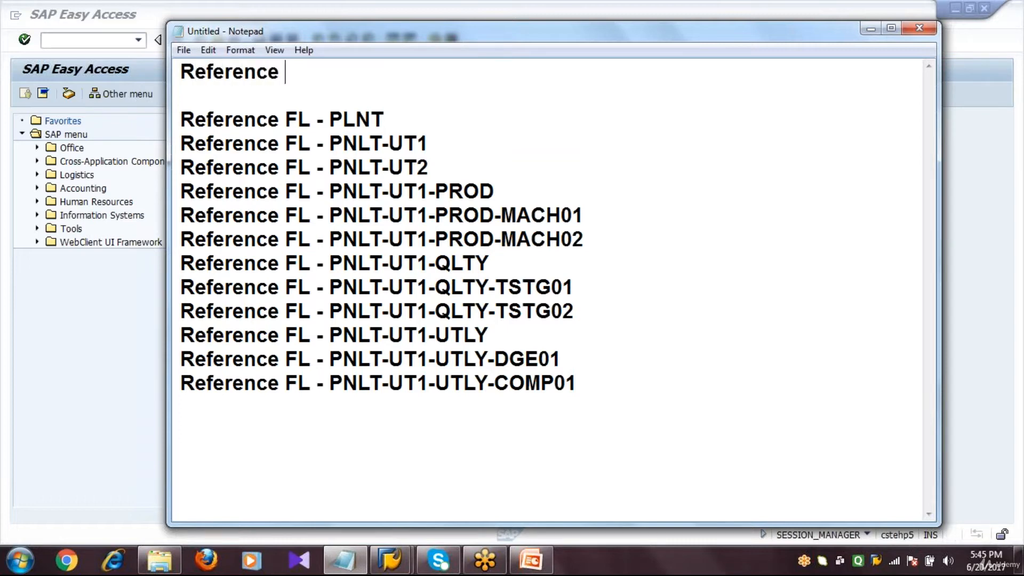
pyautogui.write('Functional Lo')
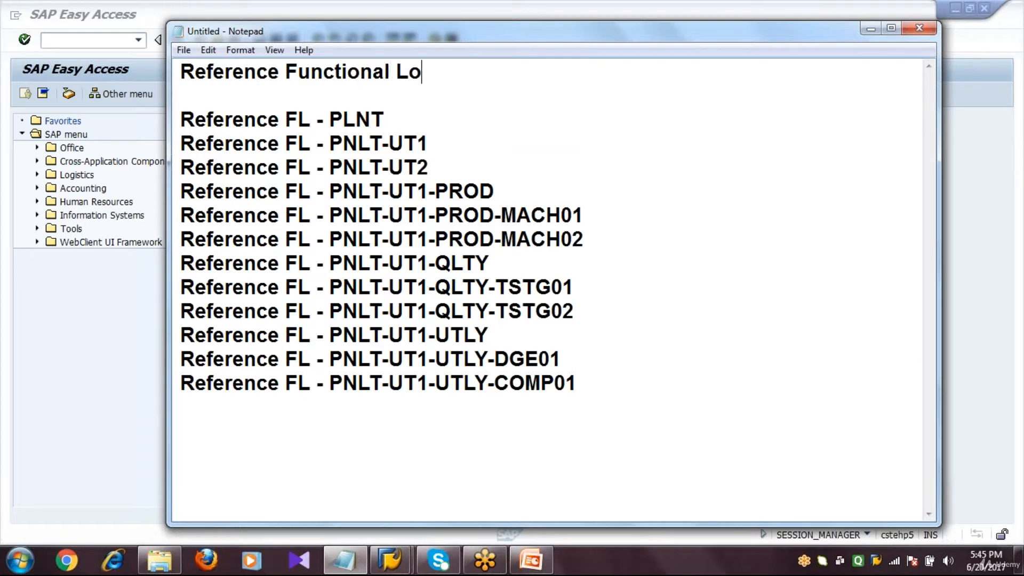
pyautogui.write('cation ')
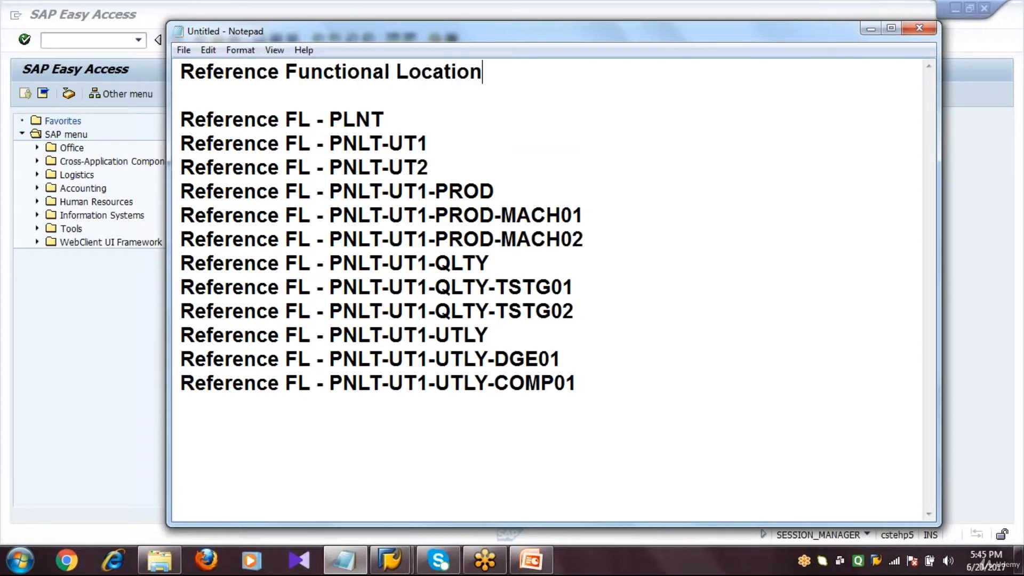
pyautogui.write('- IL11,12,13')
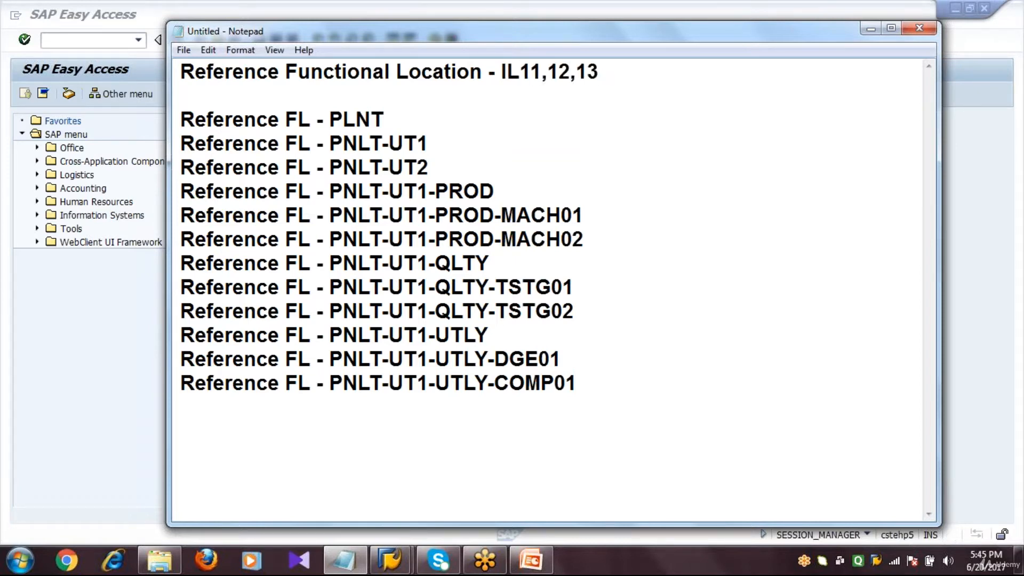
pyautogui.press('Return')
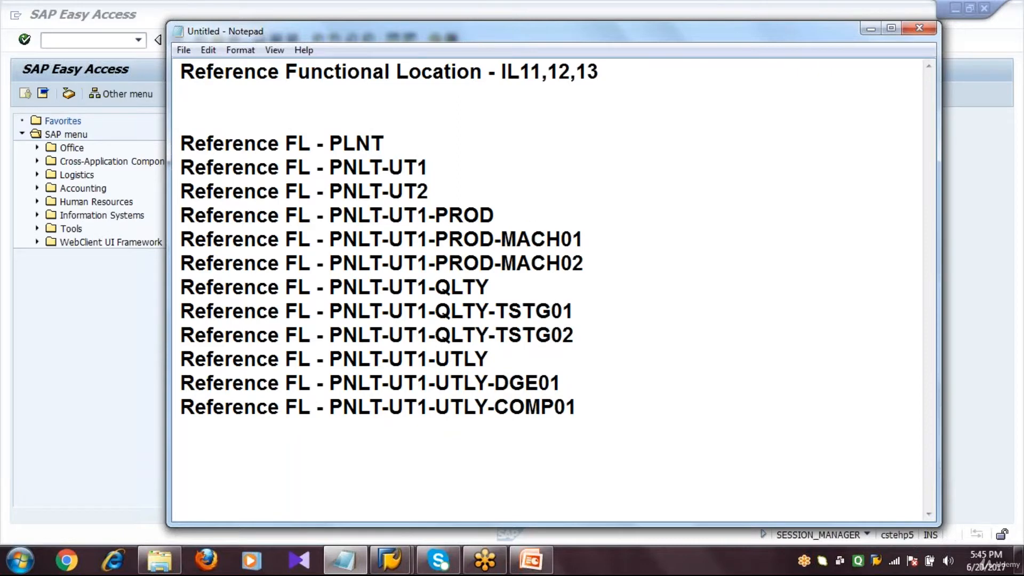
# Underline the Reference Functional Location heading with a row of asterisks and remove the surplus blank line above the list
pyautogui.write('****************************************')
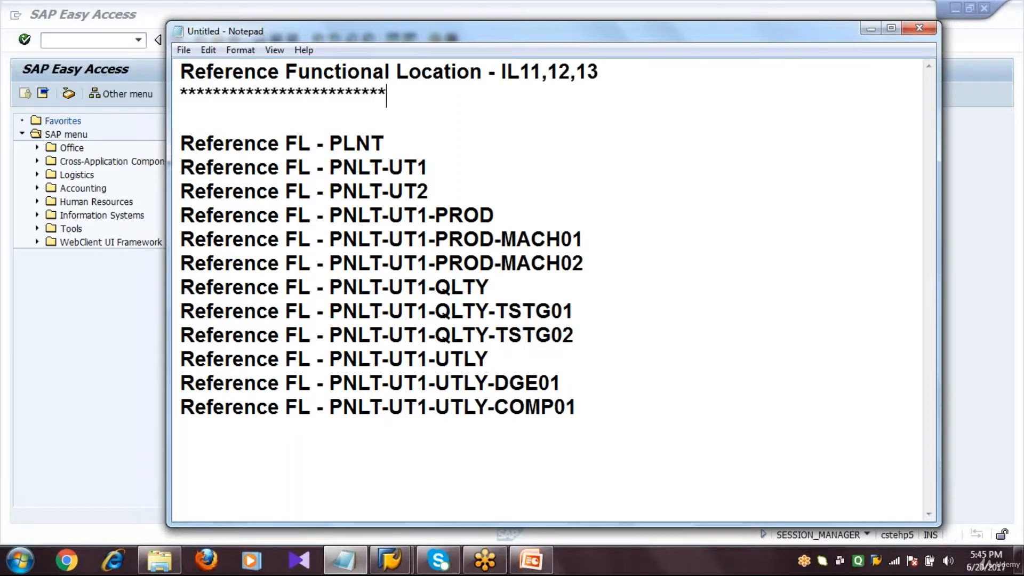
pyautogui.write('*************')
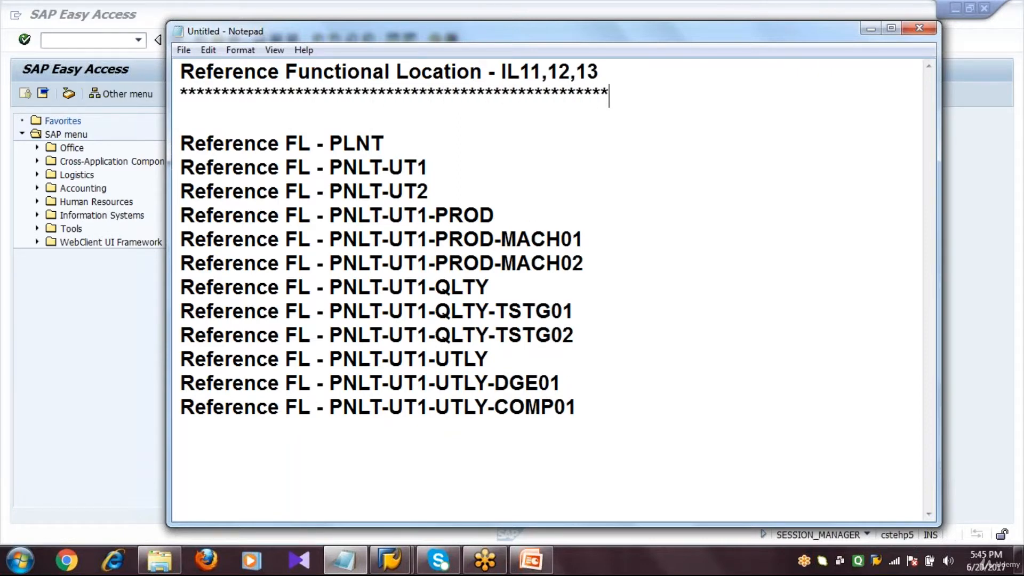
pyautogui.click(209, 105)
pyautogui.press('End')
pyautogui.press('Return')
pyautogui.press('Delete')
pyautogui.press('Delete')
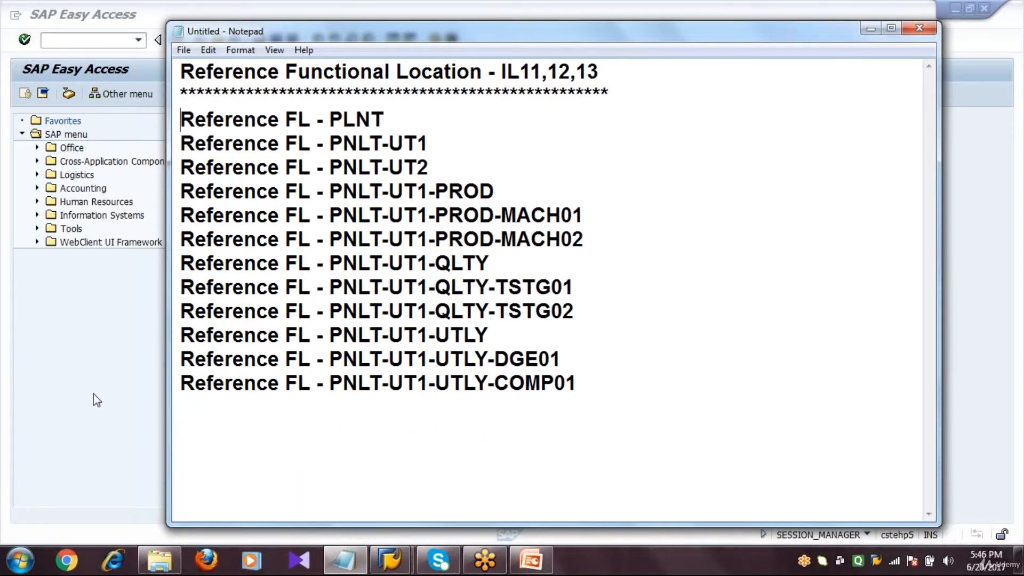
# Switch to PowerPoint and review slide 23 for the transaction codes that create reference locations and functional locations using a reference
pyautogui.click(93, 394)
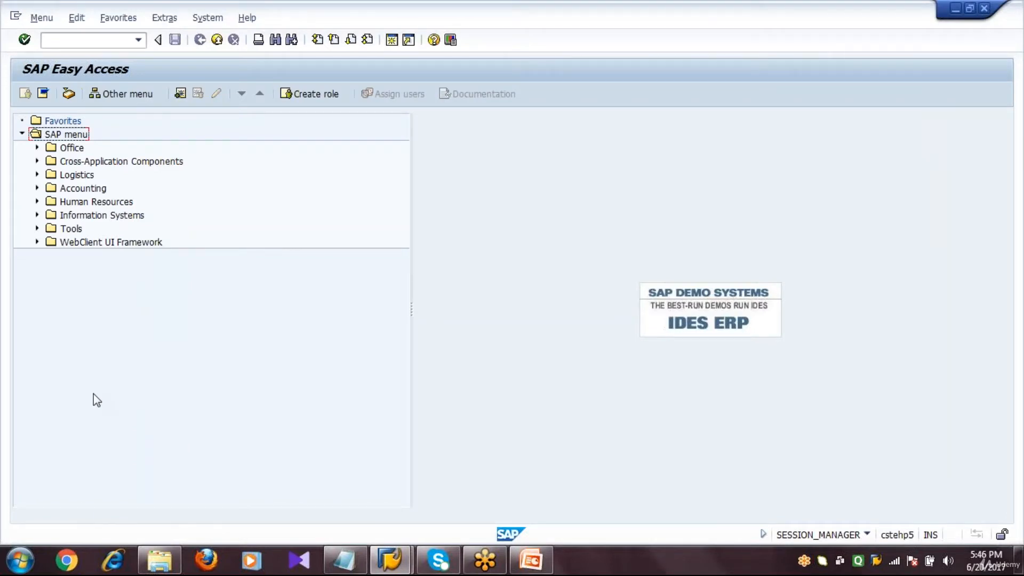
pyautogui.click(523, 565)
pyautogui.press('pagedown')
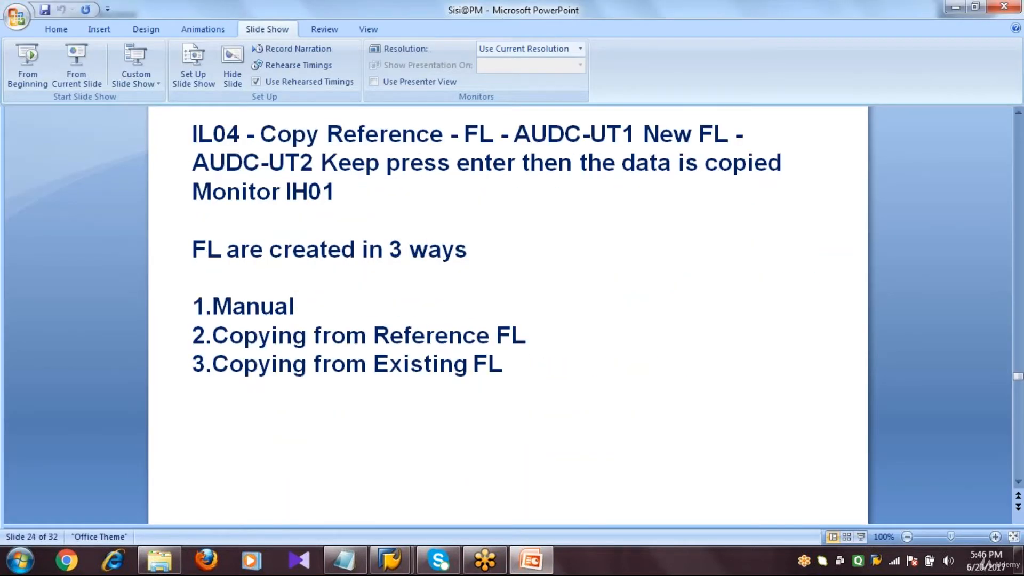
pyautogui.press('pageup')
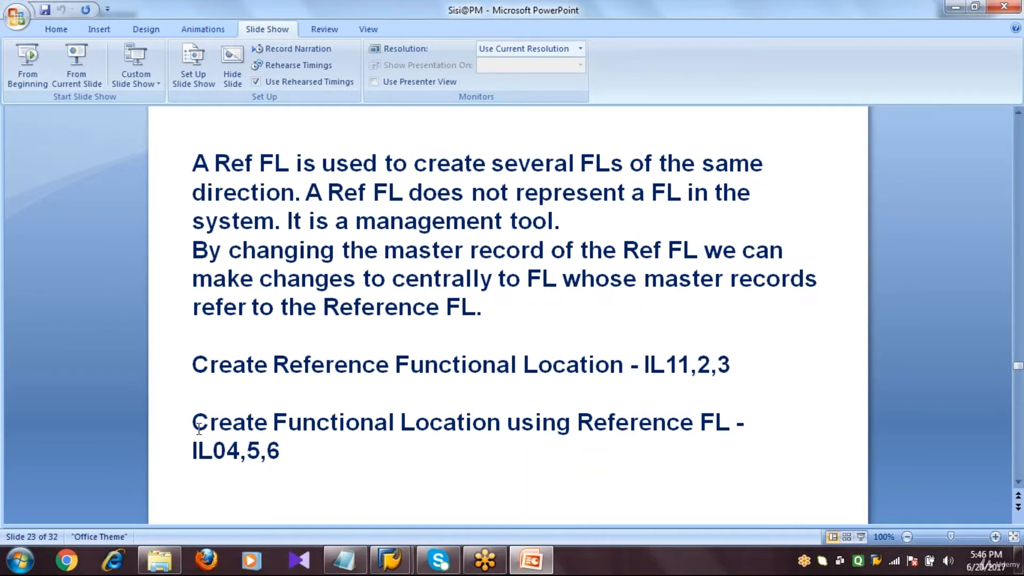
pyautogui.moveTo(193, 368); pyautogui.dragTo(682, 393)
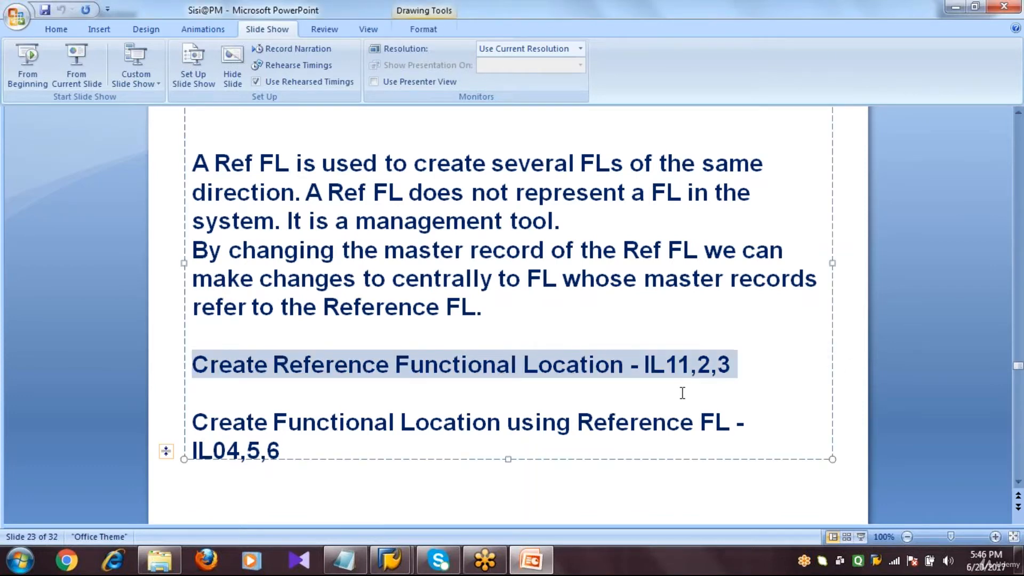
pyautogui.scroll(2, 1015, 206)
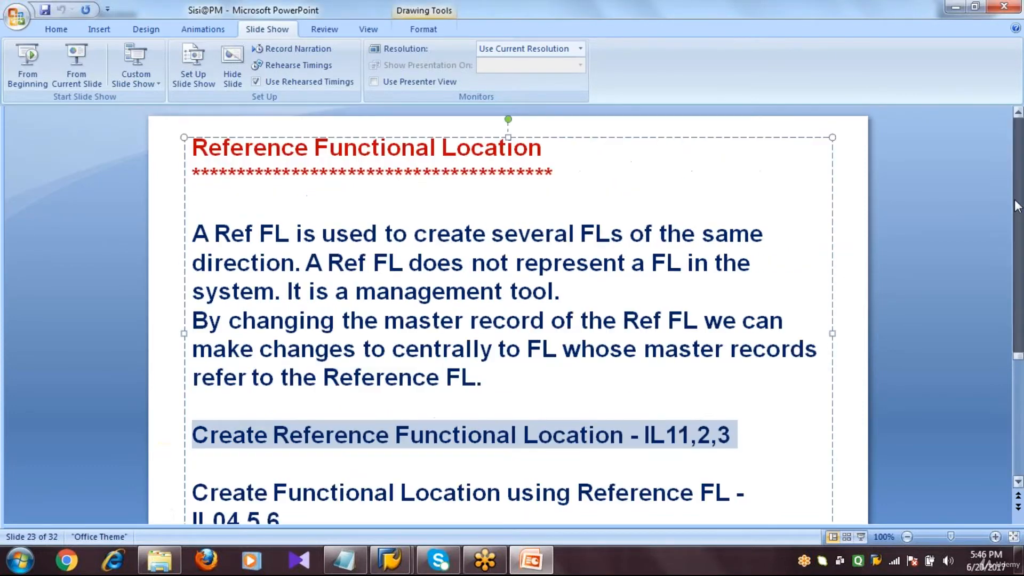
pyautogui.scroll(-2, 1018, 421)
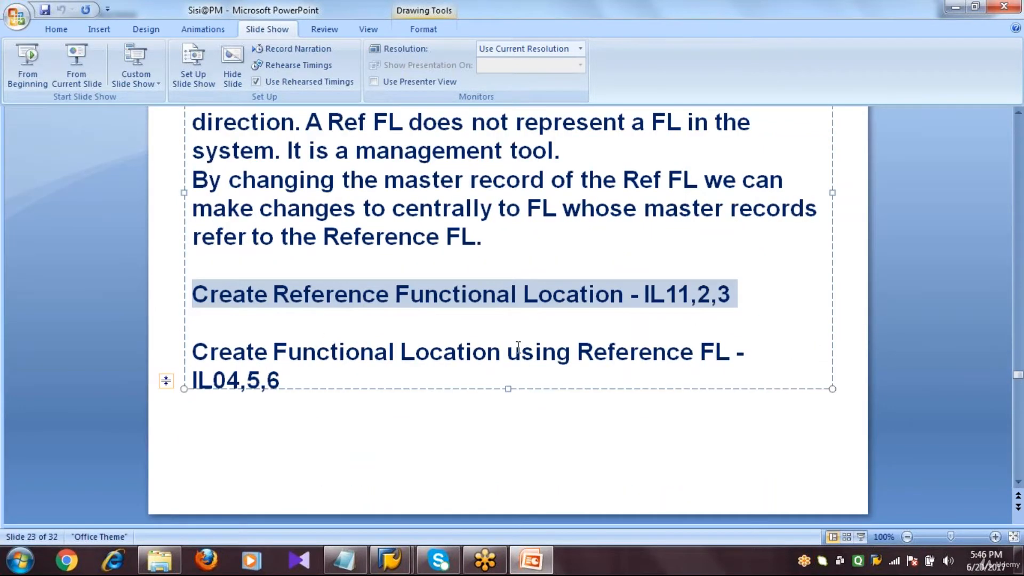
pyautogui.click(286, 355)
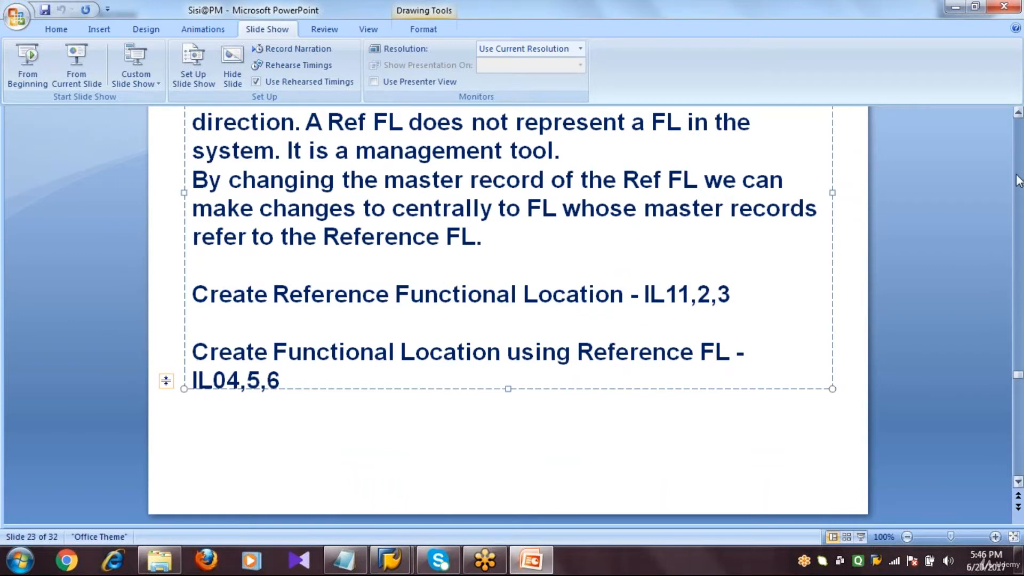
# Insert two blank lines above the Reference Functional Location heading on the slide and extend the text box downward
pyautogui.scroll(2, 297, 191)
pyautogui.click(193, 151)
pyautogui.press('Return')
pyautogui.press('Return')
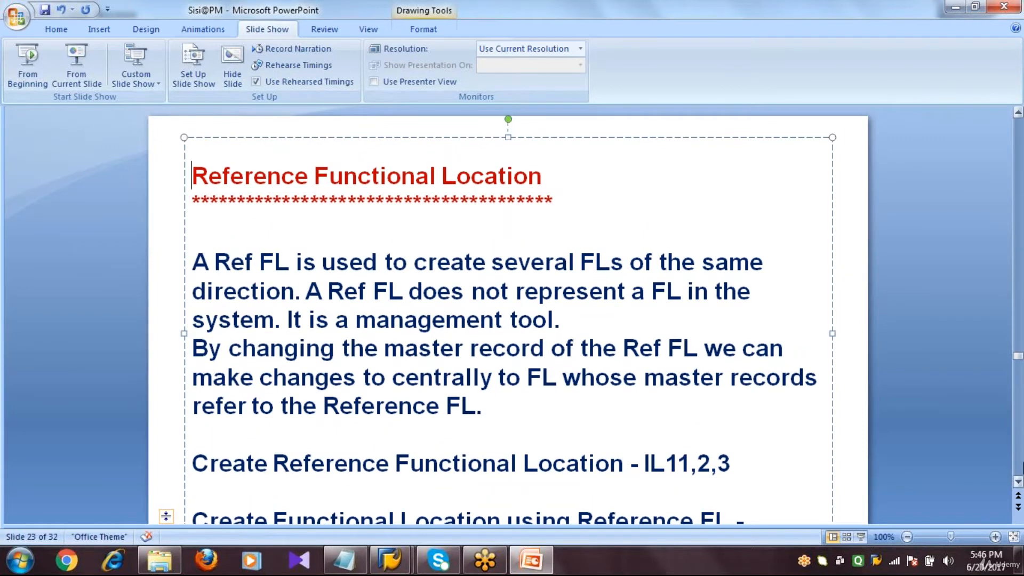
pyautogui.scroll(-2, 820, 432)
pyautogui.click(606, 440)
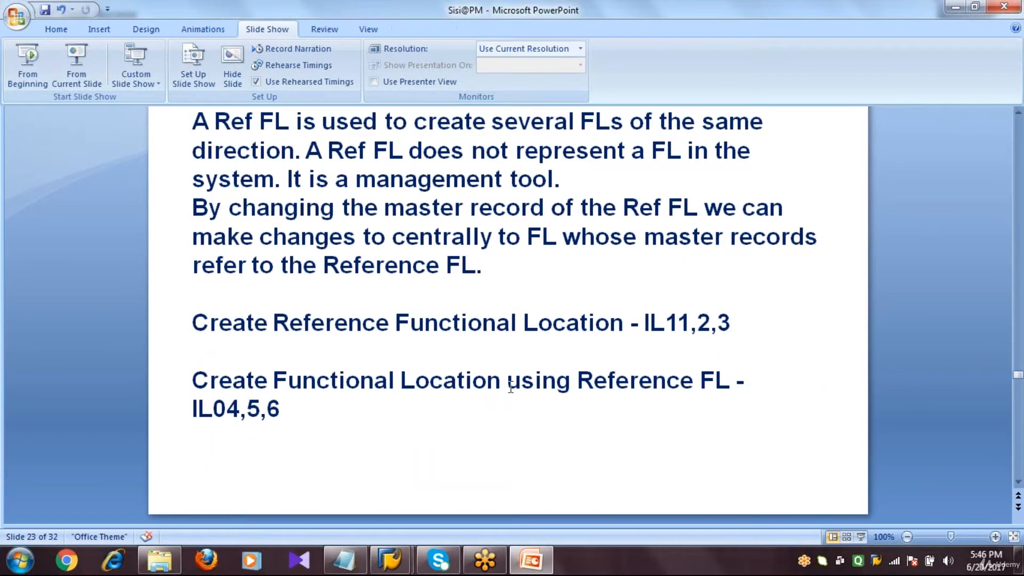
pyautogui.click(507, 381)
pyautogui.moveTo(508, 390); pyautogui.dragTo(506, 429)
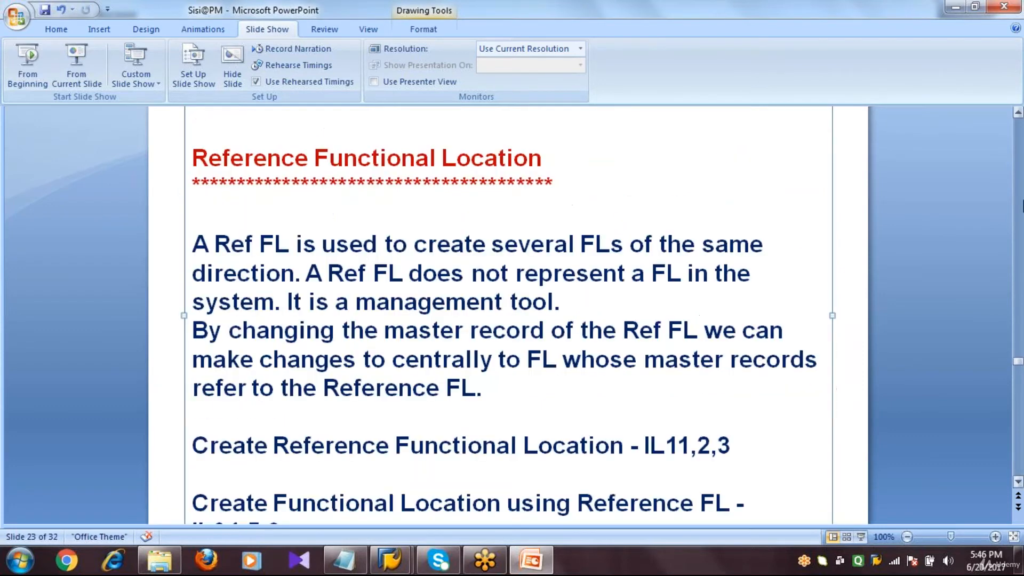
# Remove one blank line above the slide's Reference Functional Location heading and save the presentation
pyautogui.scroll(1, 751, 269)
pyautogui.press('Escape')
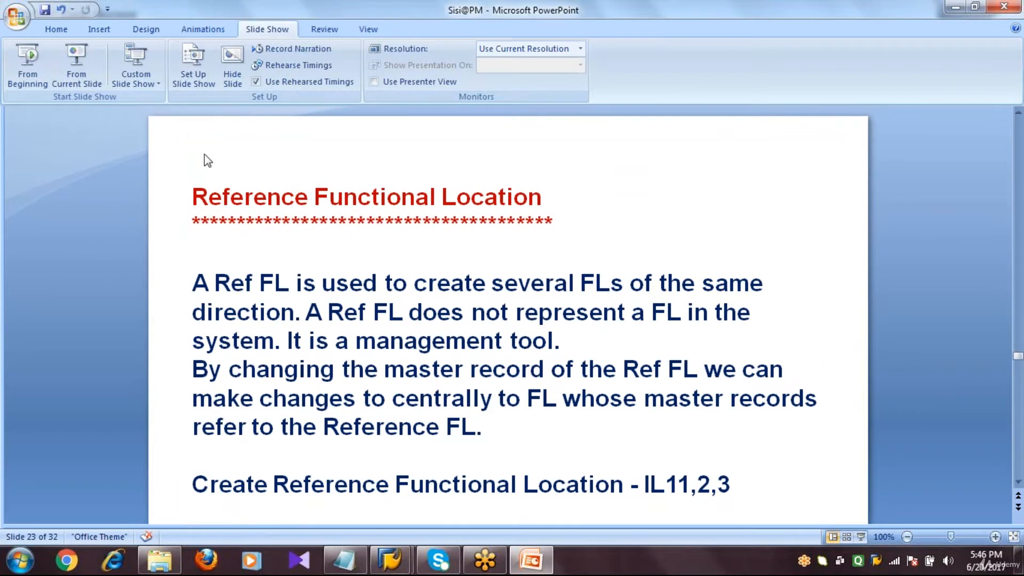
pyautogui.click(194, 168)
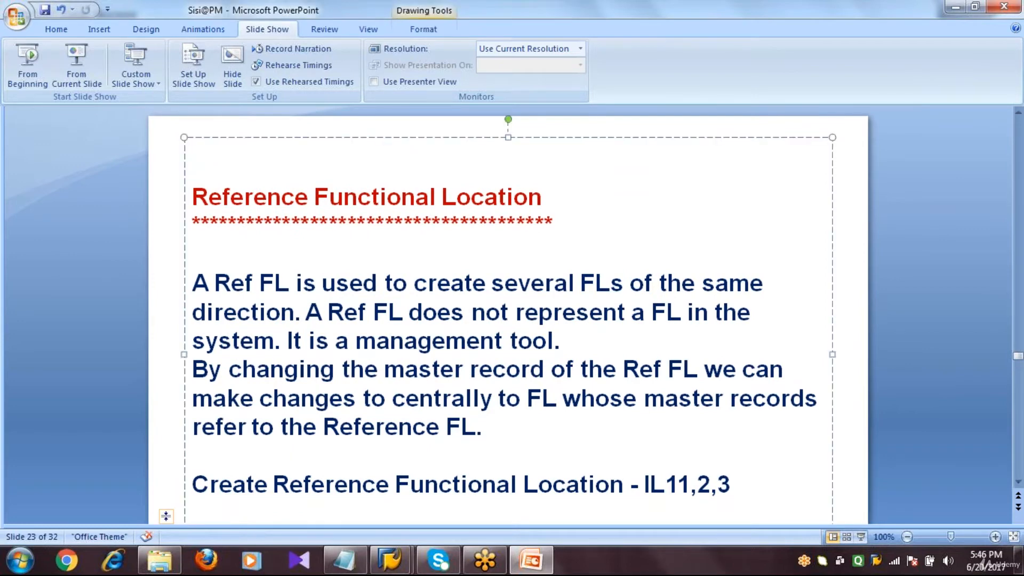
pyautogui.press('Delete')
pyautogui.hotkey('ctrl', 's')
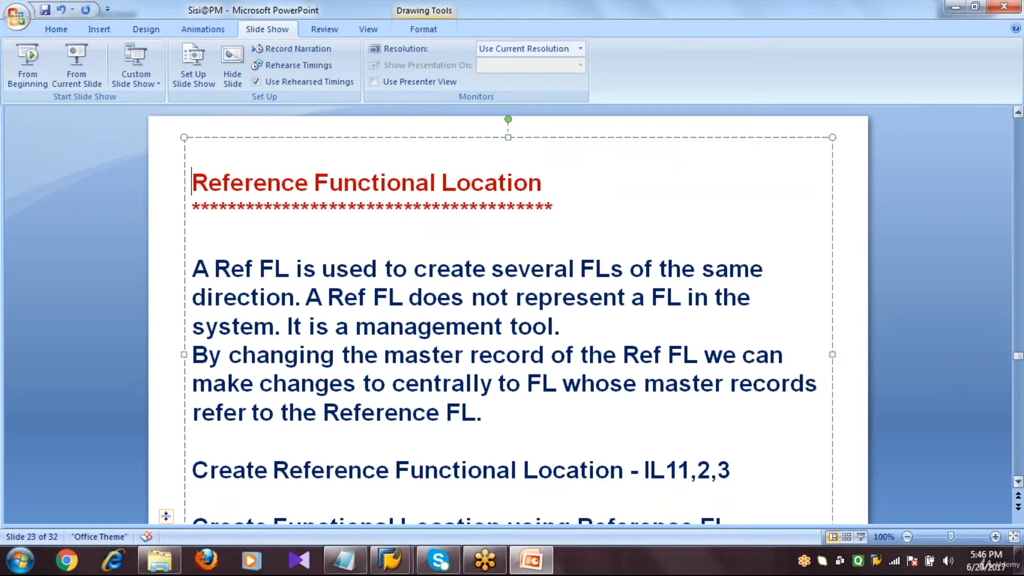
pyautogui.click(1018, 430)
pyautogui.click(568, 465)
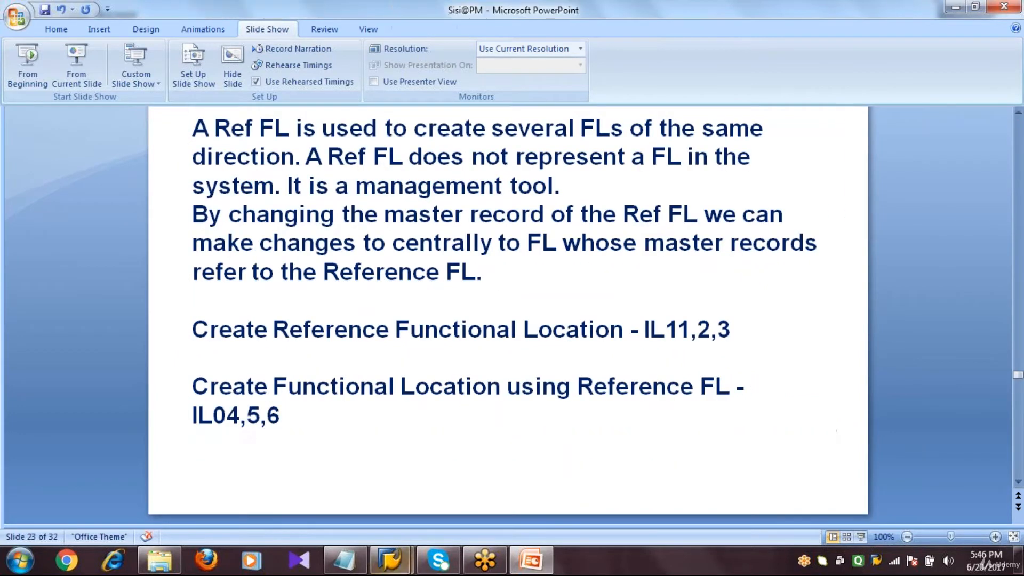
# Switch to SAP and start transaction IL04 for creating functional locations by list entry
pyautogui.moveTo(390, 559)
pyautogui.click(452, 478)
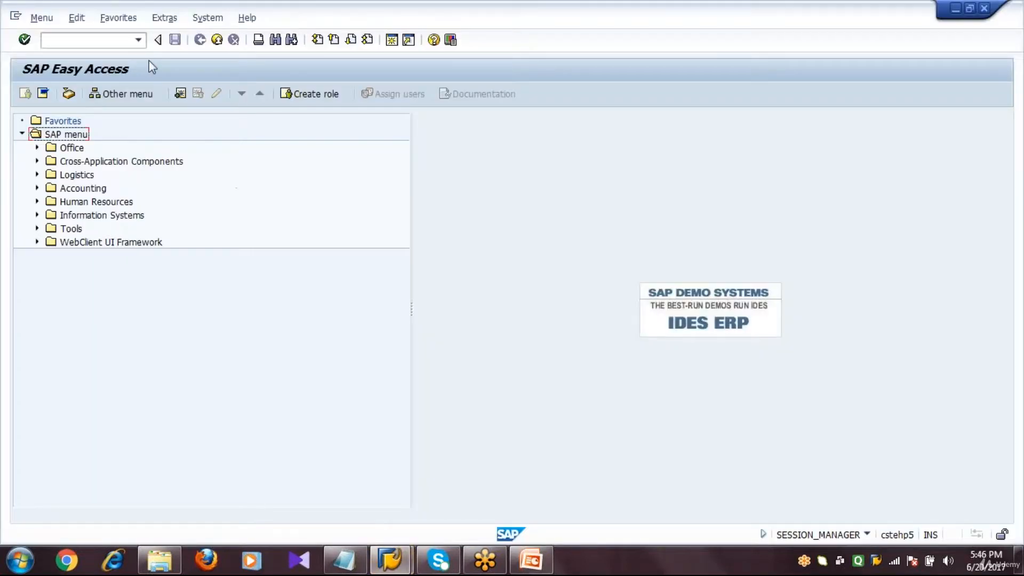
pyautogui.click(133, 40)
pyautogui.write('IL04')
pyautogui.press('Return')
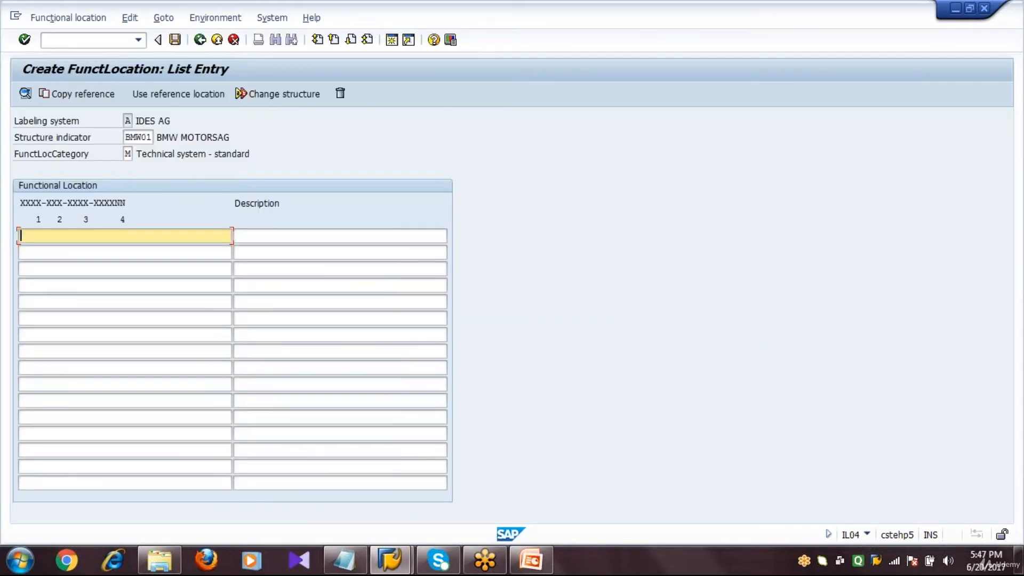
# Choose BMW01 (BMW MOTORSAG) as the structure indicator from the available values
pyautogui.click(151, 137)
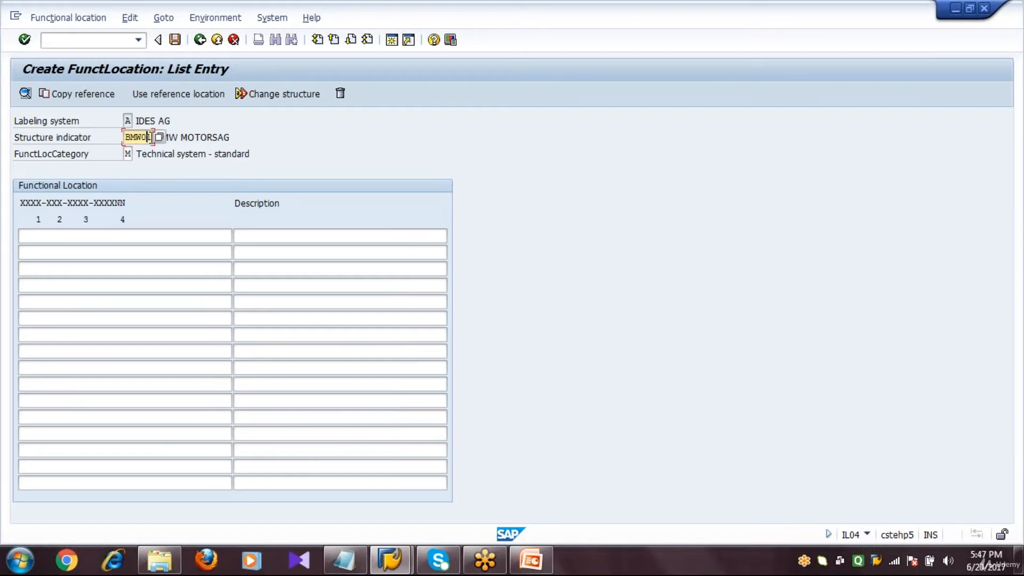
pyautogui.click(39, 159)
pyautogui.click(133, 155)
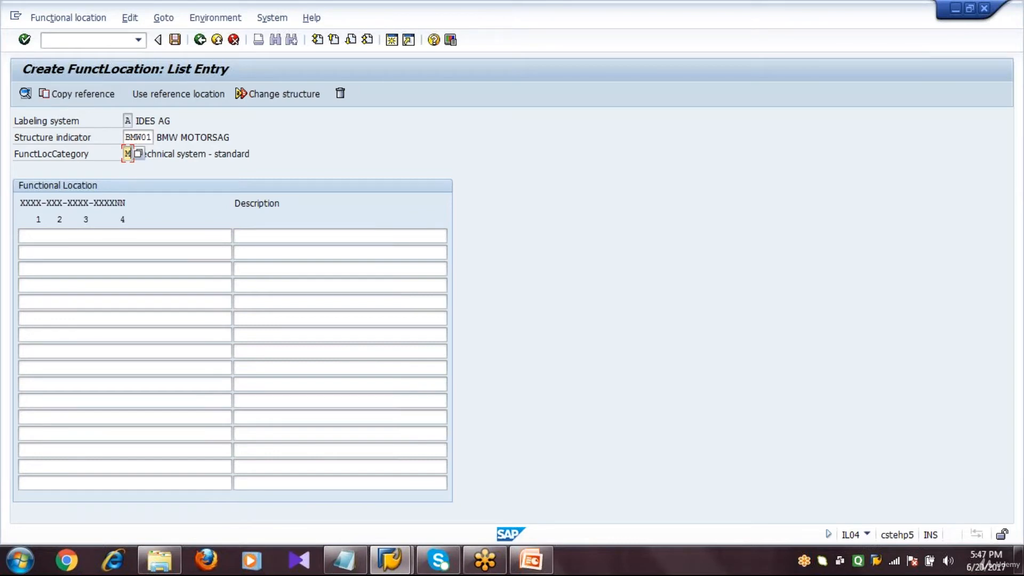
pyautogui.click(151, 137)
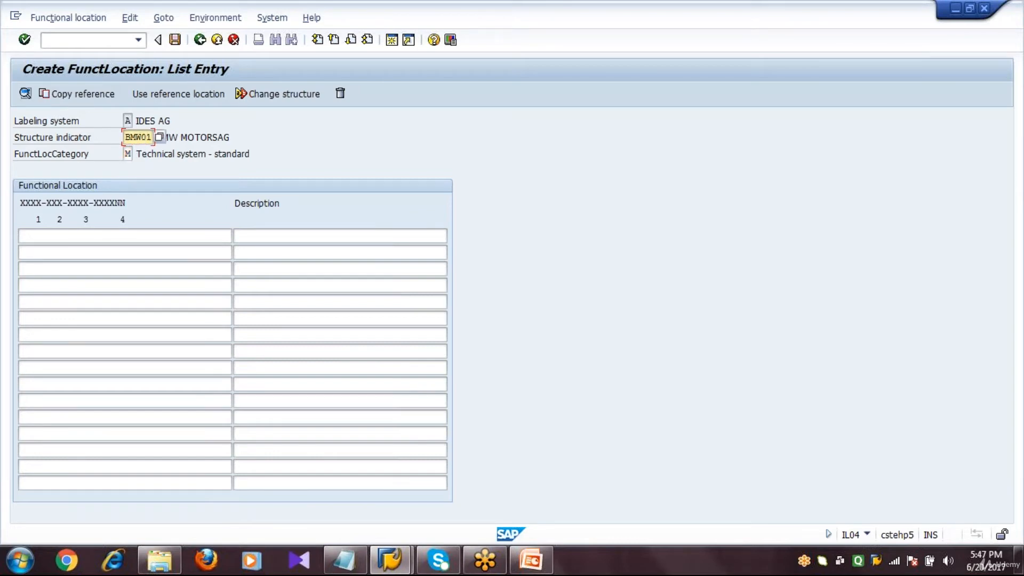
pyautogui.click(132, 154)
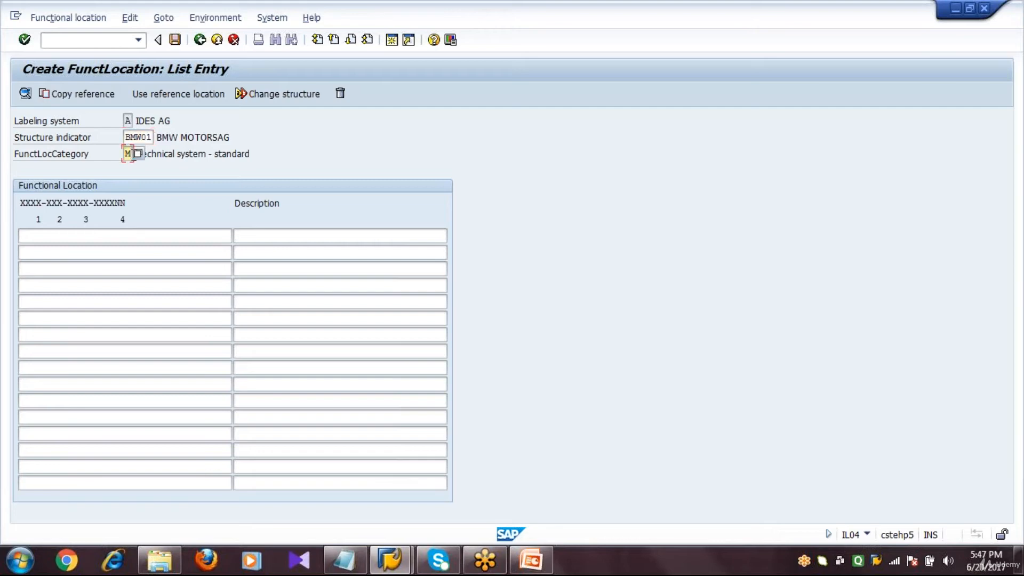
pyautogui.click(153, 137)
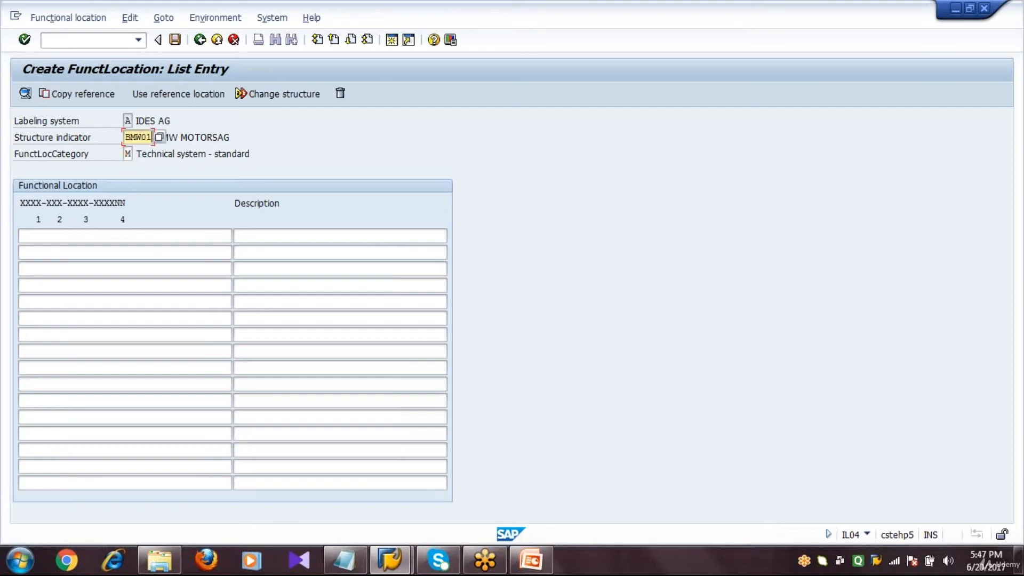
pyautogui.click(160, 138)
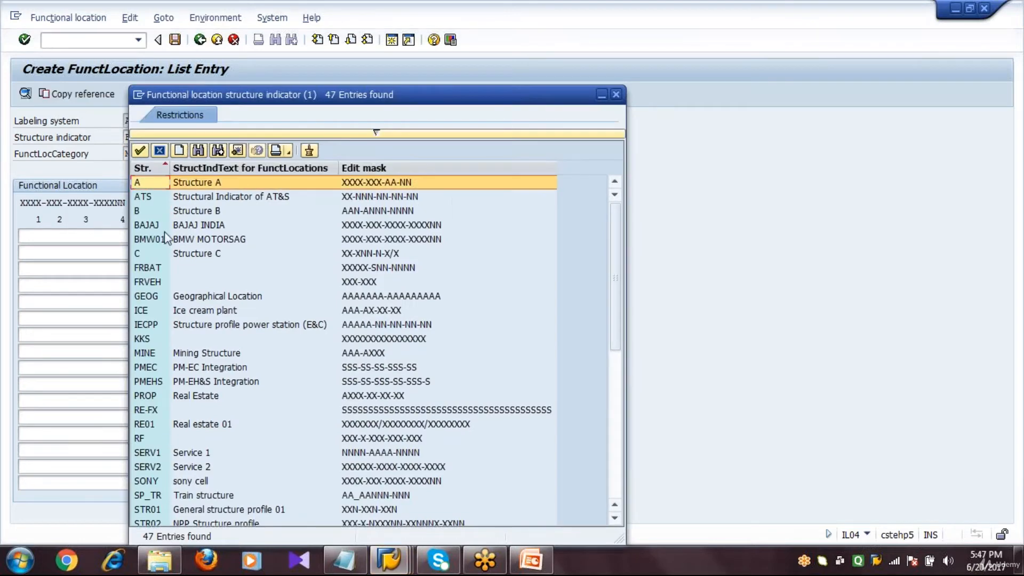
pyautogui.doubleClick(149, 238)
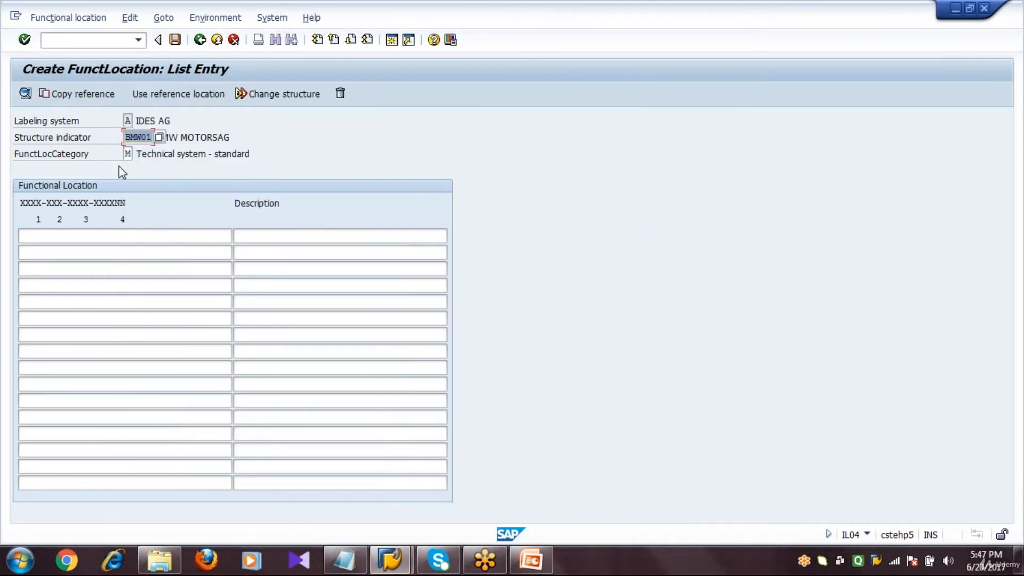
# Choose M (Technical system - standard) as the functional location category from the available values
pyautogui.click(128, 154)
pyautogui.click(138, 154)
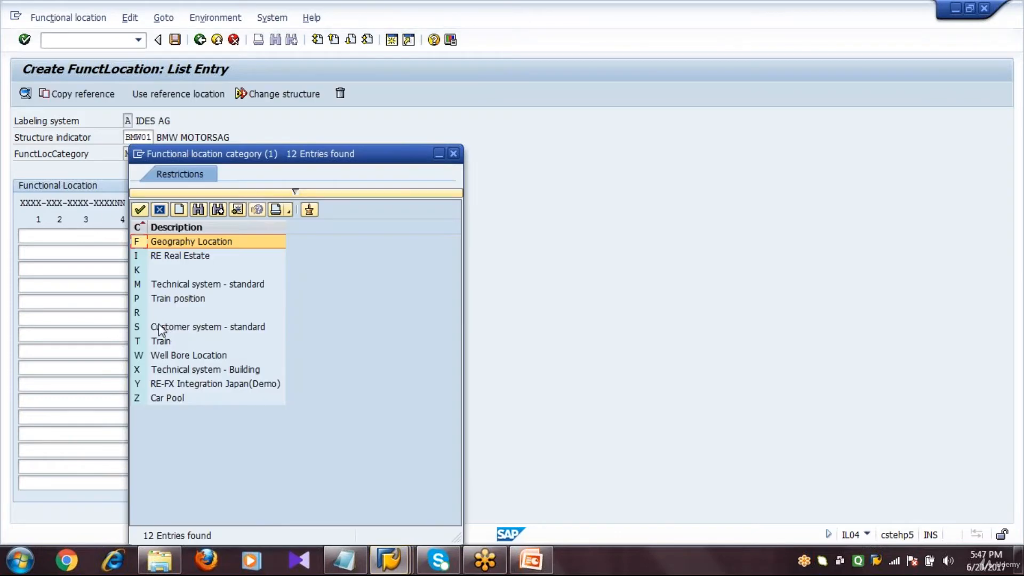
pyautogui.click(179, 287)
pyautogui.doubleClick(179, 288)
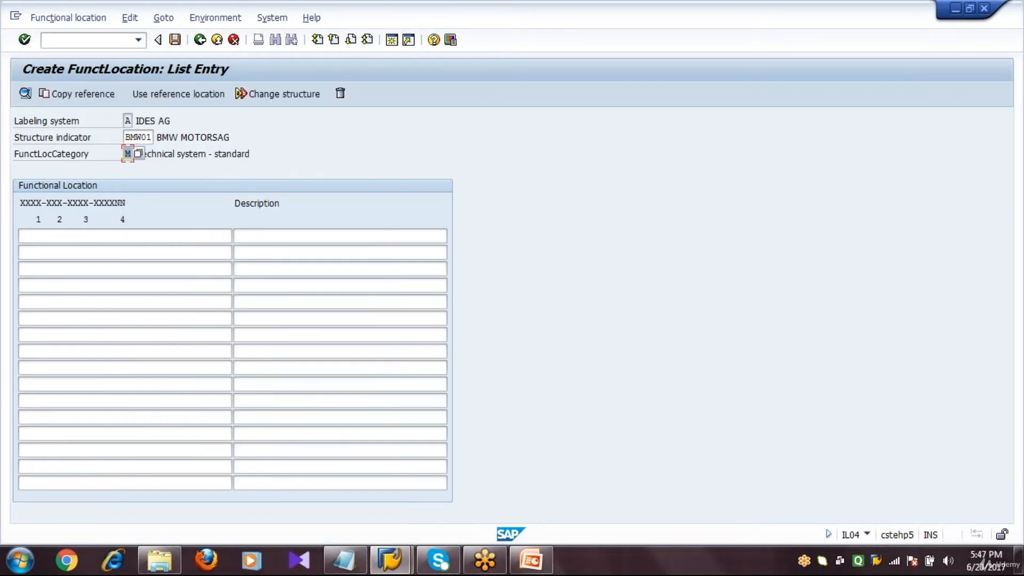
# Start creating a functional location structure from a reference location, check the codes in Notepad, and set the reference location to PLNT in SAP
pyautogui.click(162, 94)
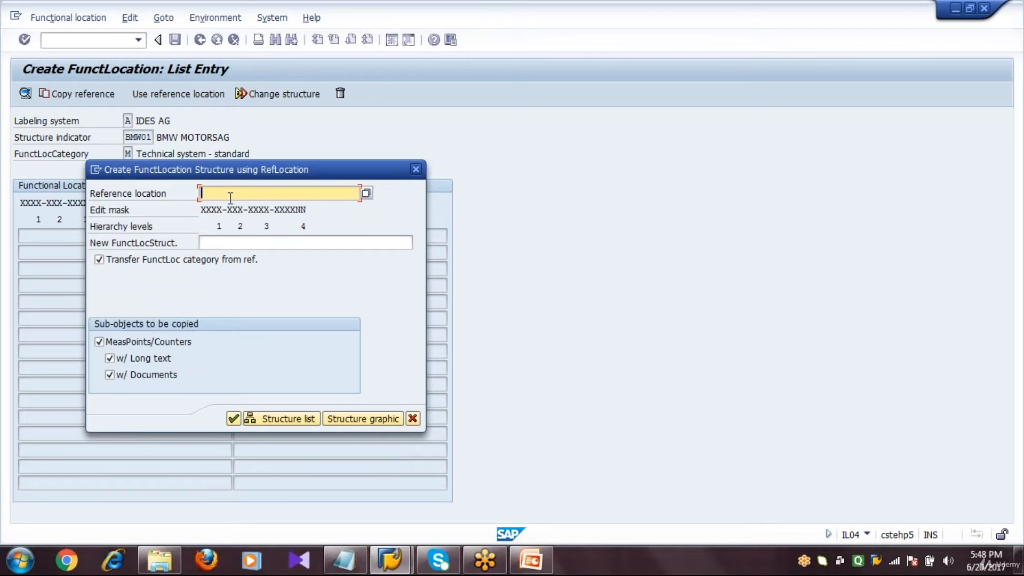
pyautogui.click(344, 566)
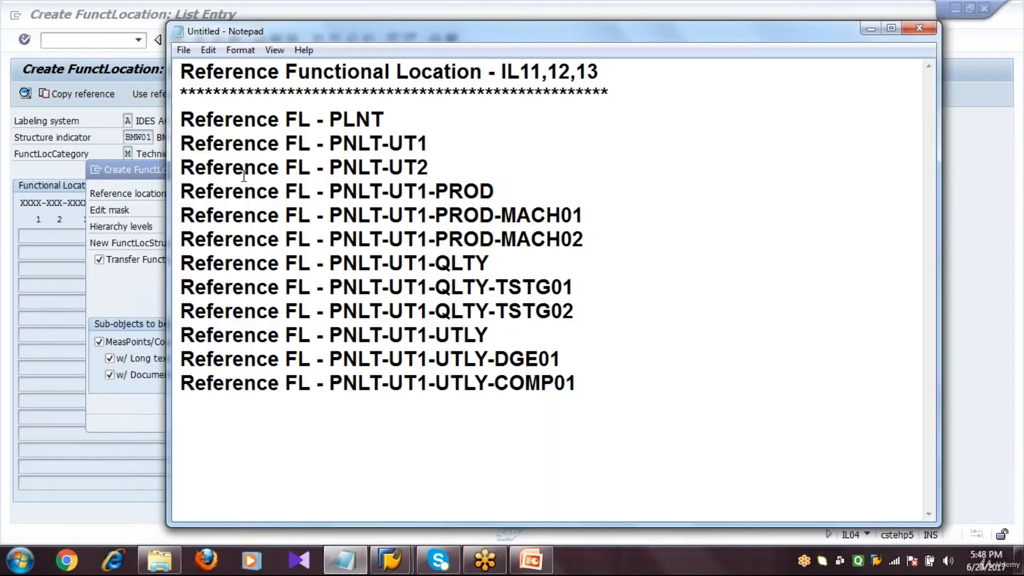
pyautogui.doubleClick(392, 120)
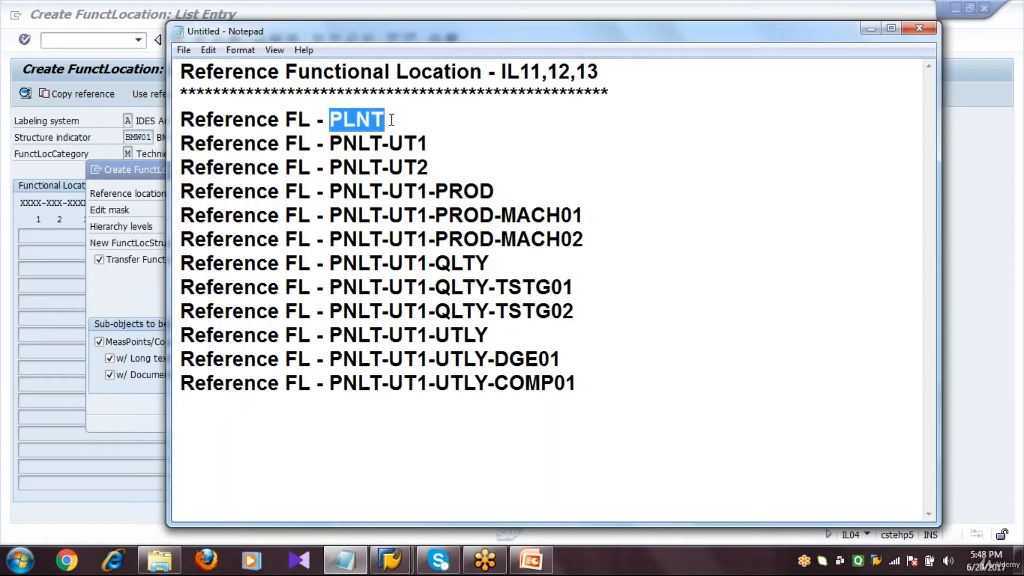
pyautogui.click(391, 120)
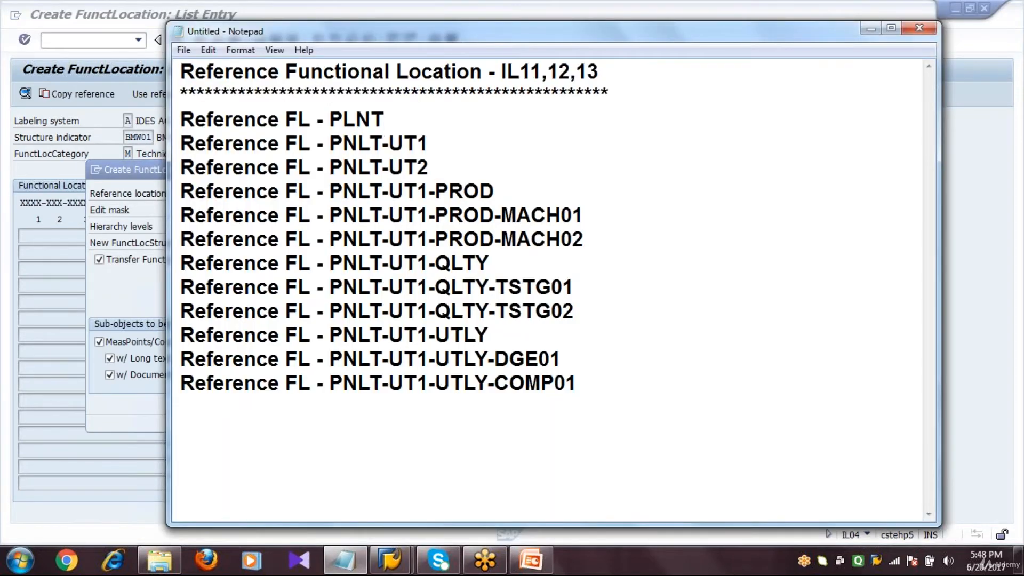
pyautogui.click(130, 196)
pyautogui.click(238, 194)
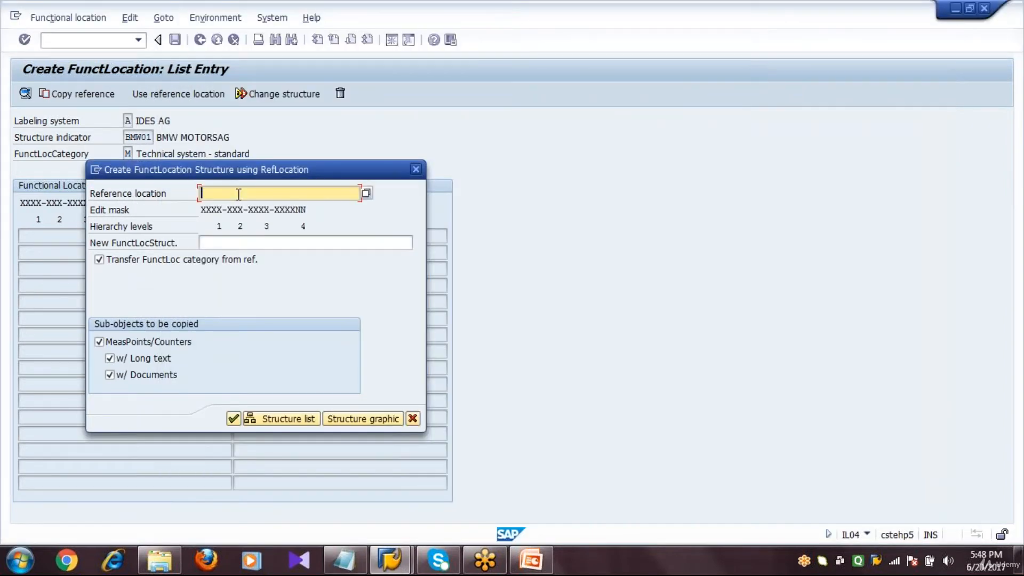
pyautogui.write('PLNT')
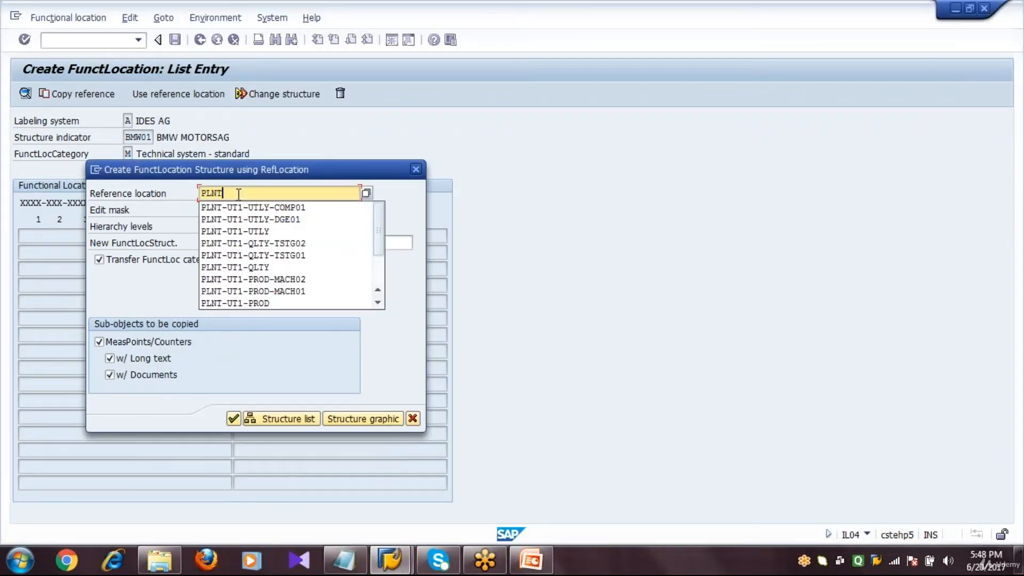
pyautogui.click(238, 195)
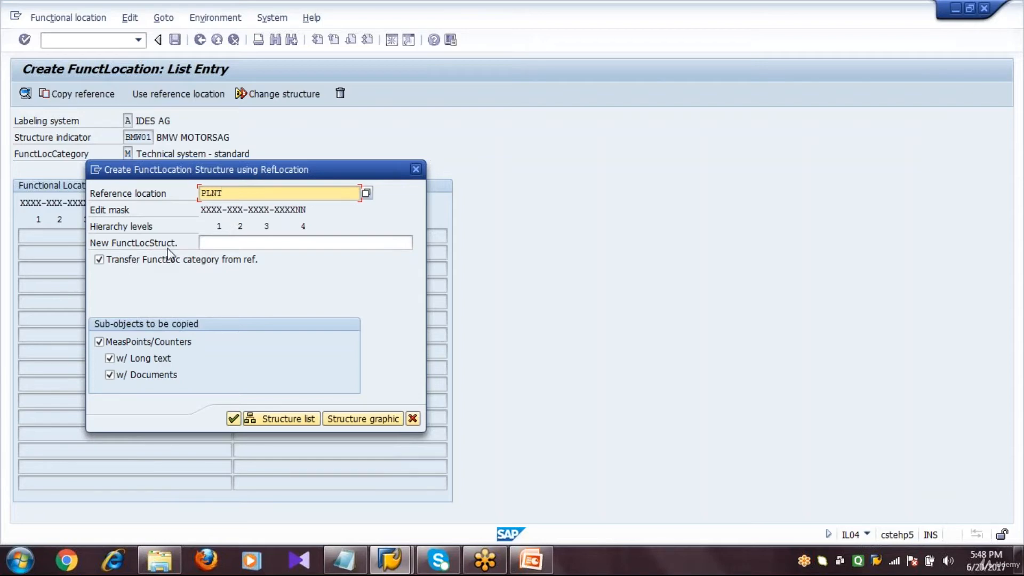
# Try to generate the functional location structure from reference PLNT under the new code BMWC, accepting the existing locations
pyautogui.click(205, 243)
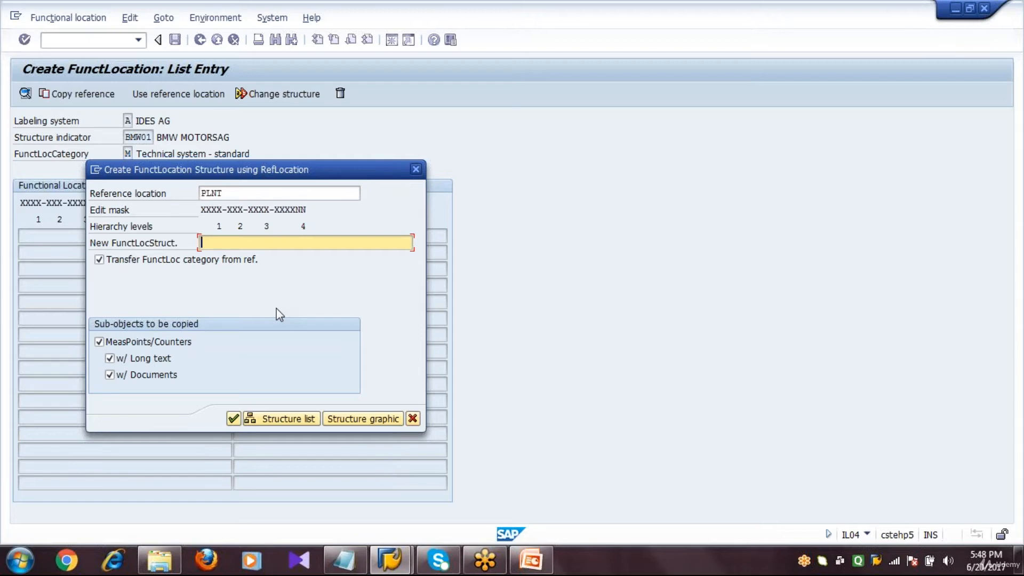
pyautogui.write('BMWC')
pyautogui.click(236, 193)
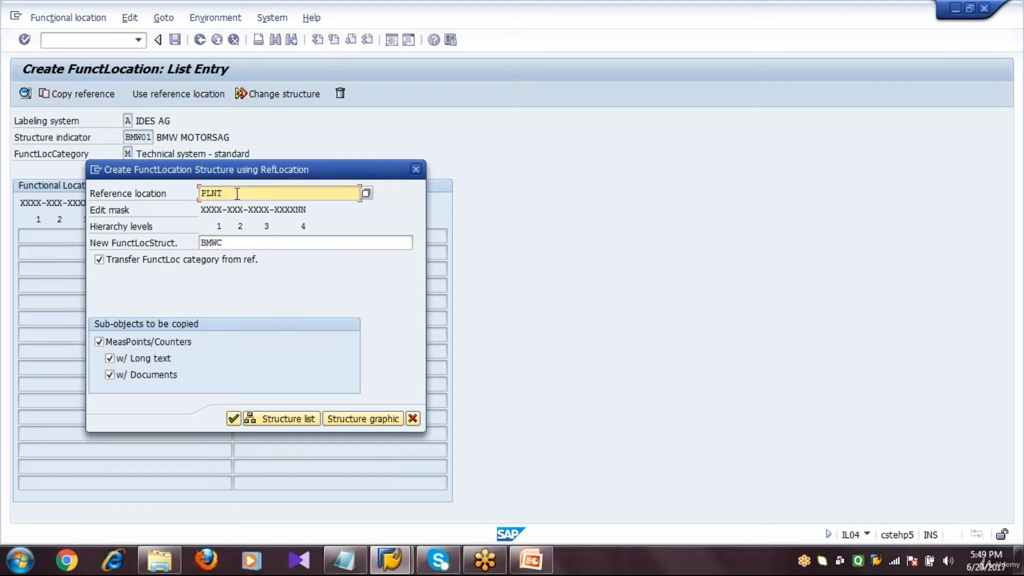
pyautogui.click(230, 241)
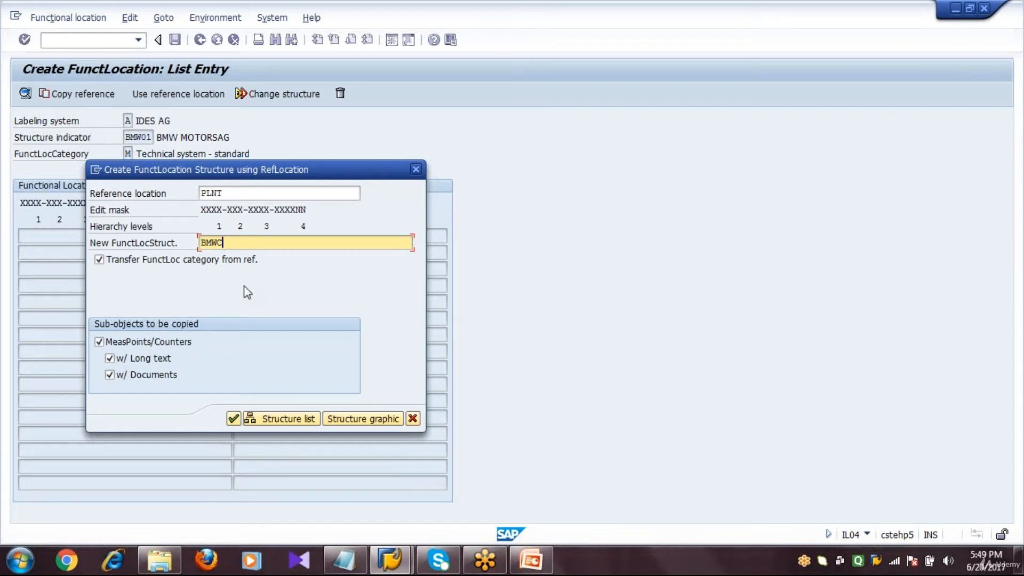
pyautogui.press('Return')
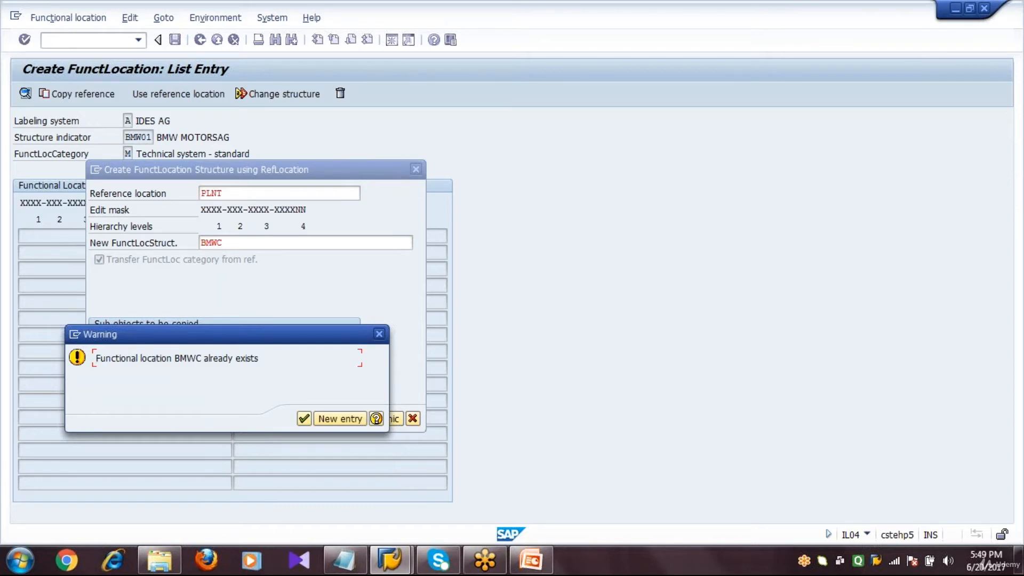
pyautogui.press('Return')
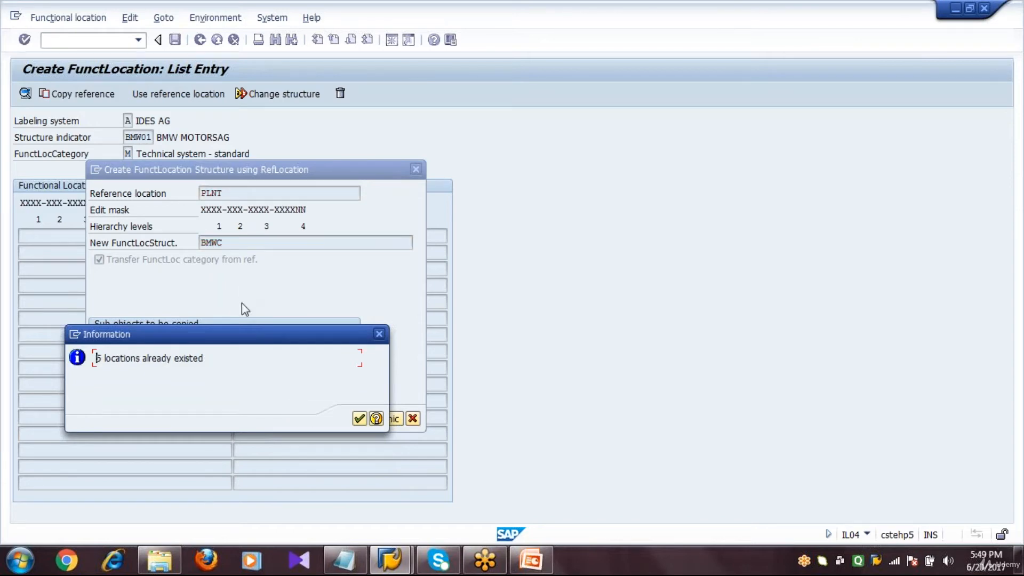
pyautogui.click(360, 419)
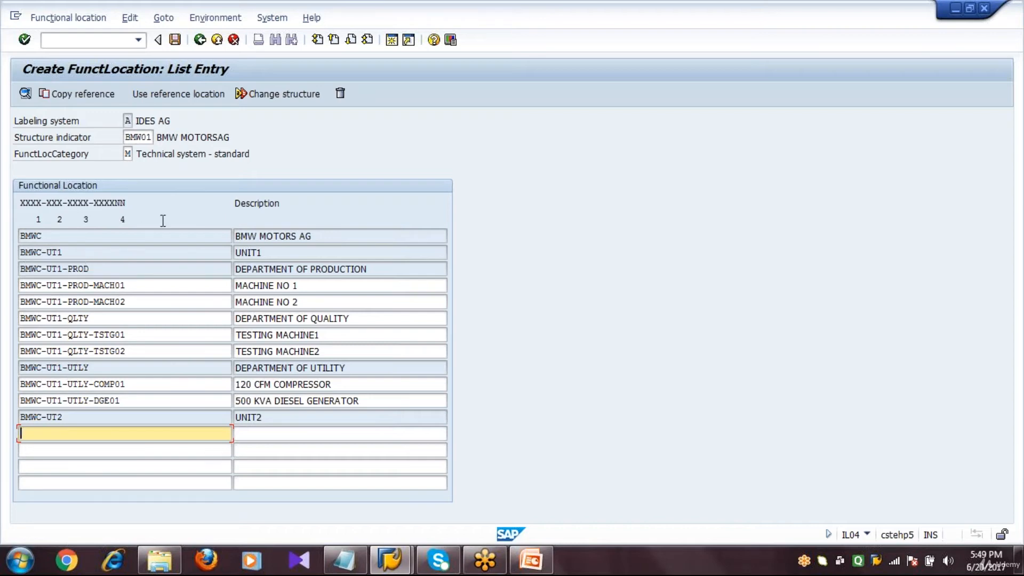
# Discard the generated list and restart transaction IL04 with structure indicator BMW01 and category M
pyautogui.click(114, 39)
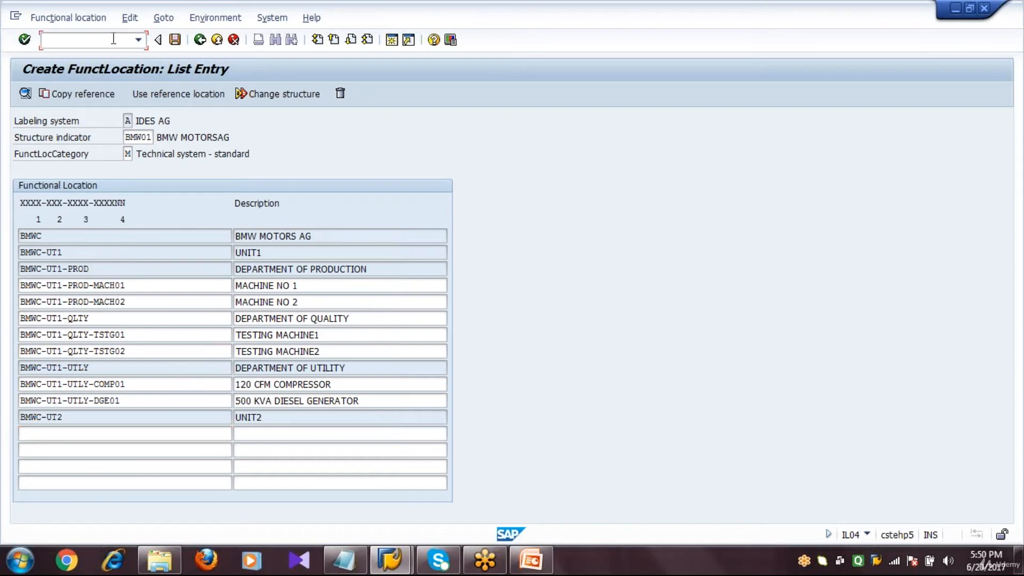
pyautogui.write('/NIL0')
pyautogui.press('Return')
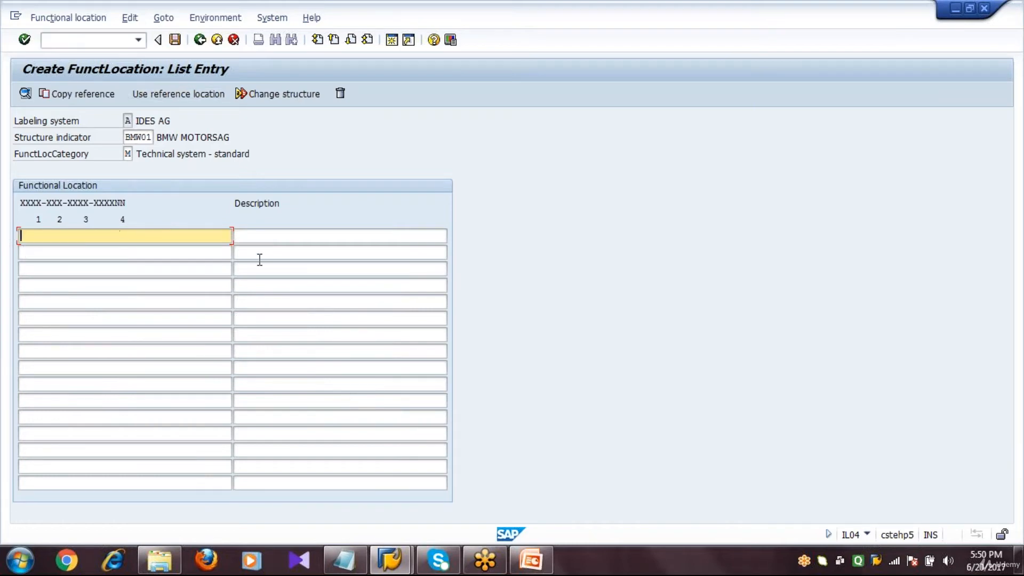
pyautogui.click(199, 41)
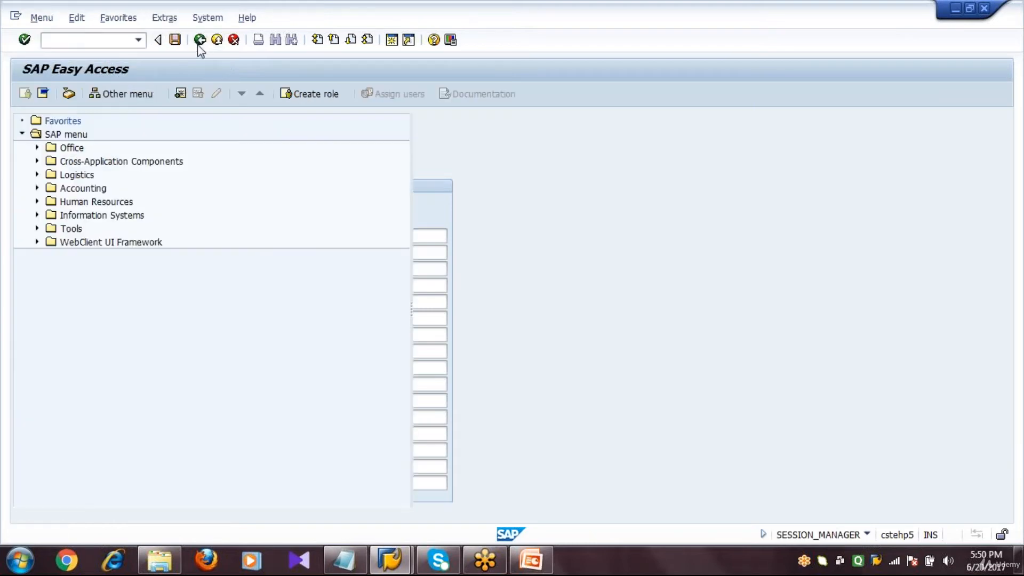
pyautogui.write('IL04')
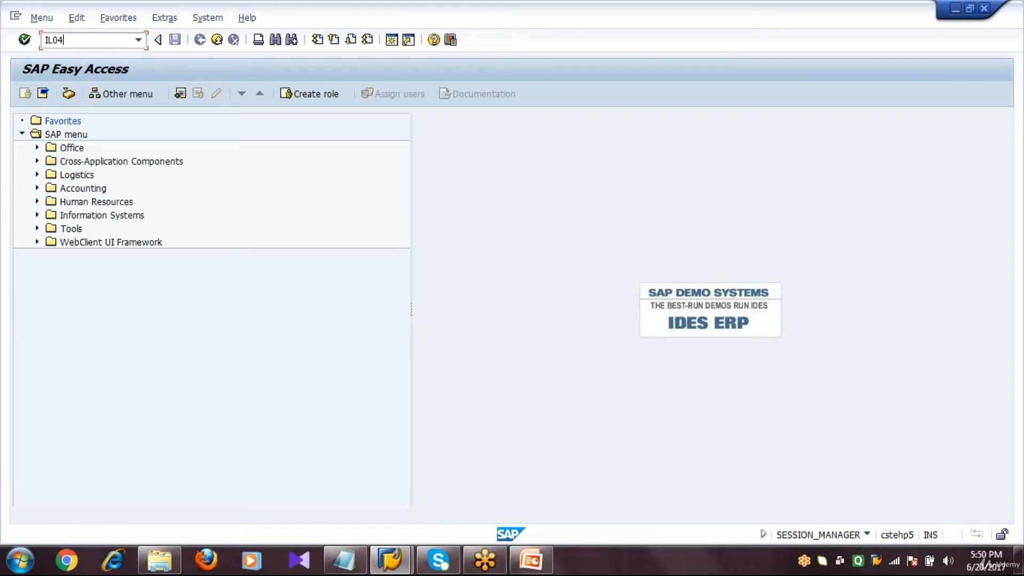
pyautogui.press('Return')
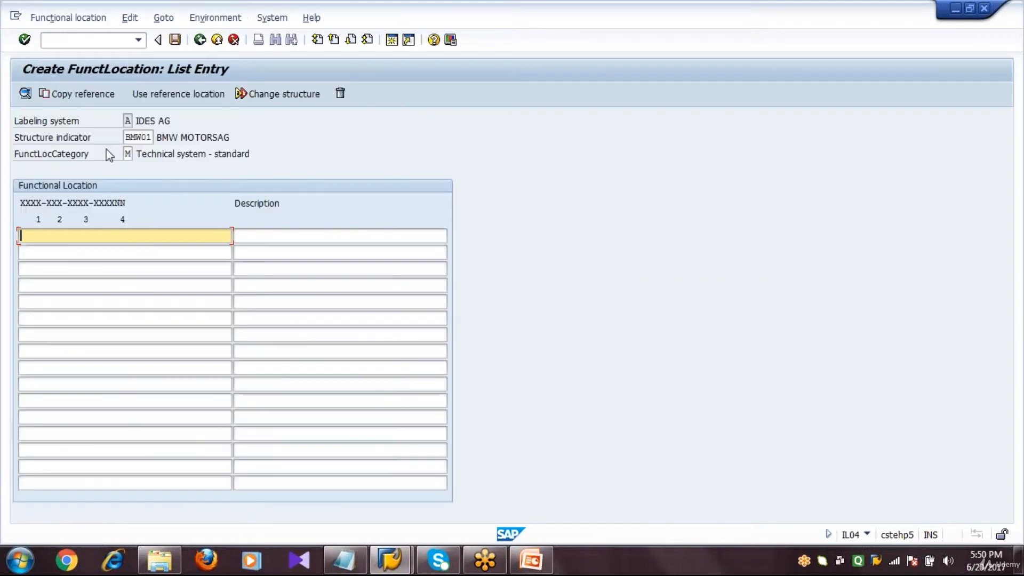
pyautogui.click(153, 137)
pyautogui.click(129, 154)
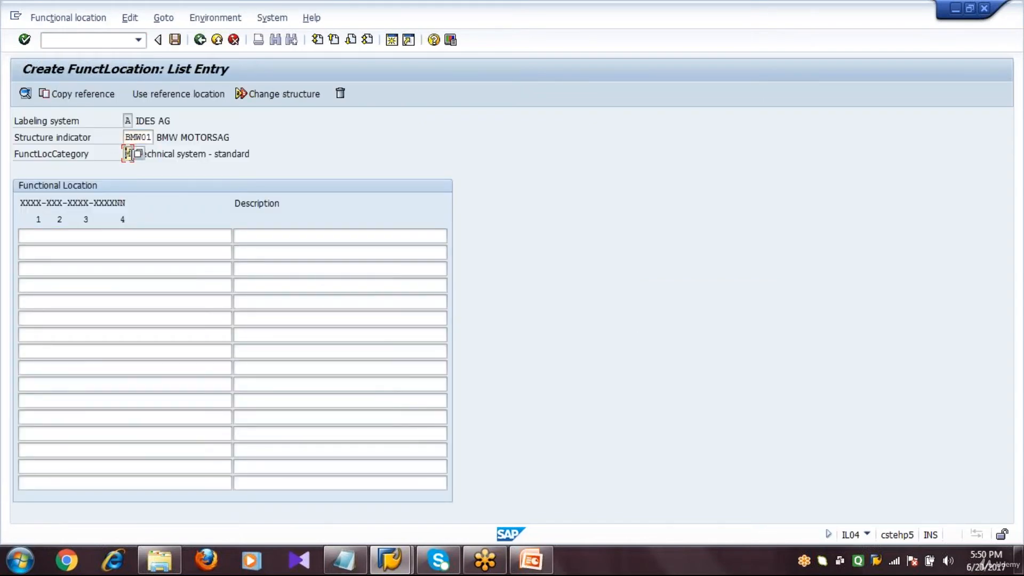
pyautogui.click(157, 95)
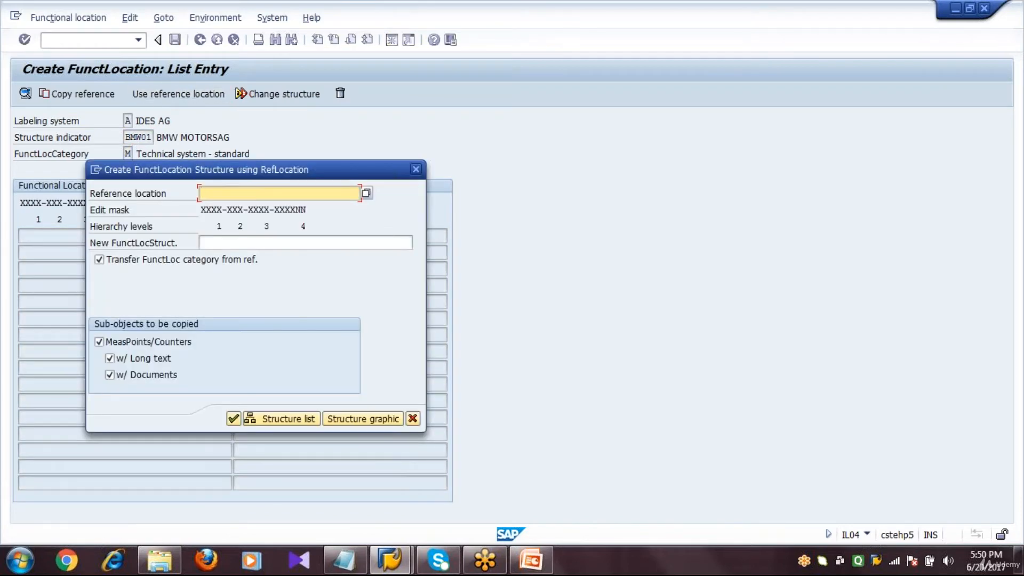
pyautogui.write('PLNT')
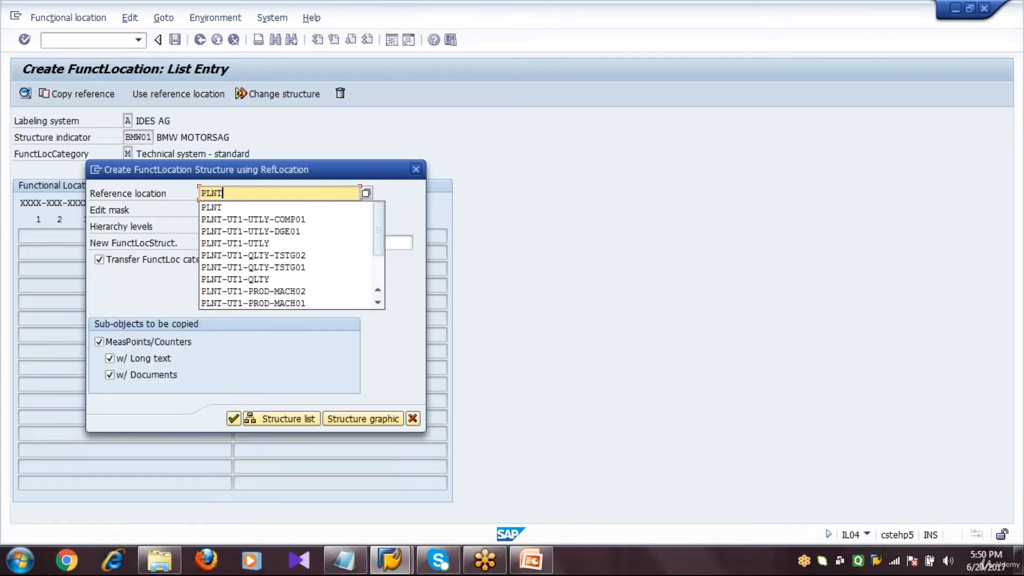
pyautogui.press('Down')
pyautogui.press('Return')
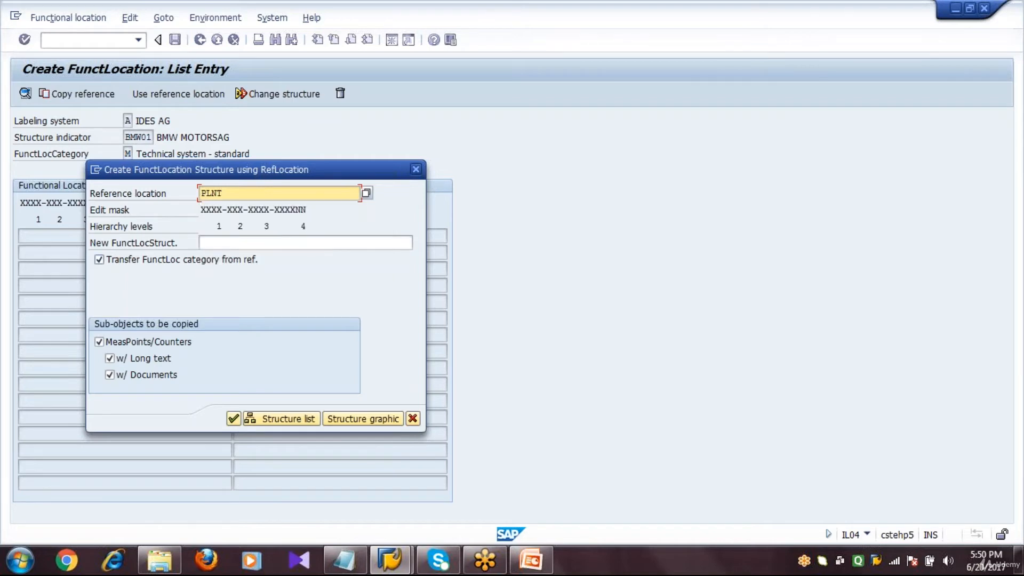
pyautogui.click(235, 242)
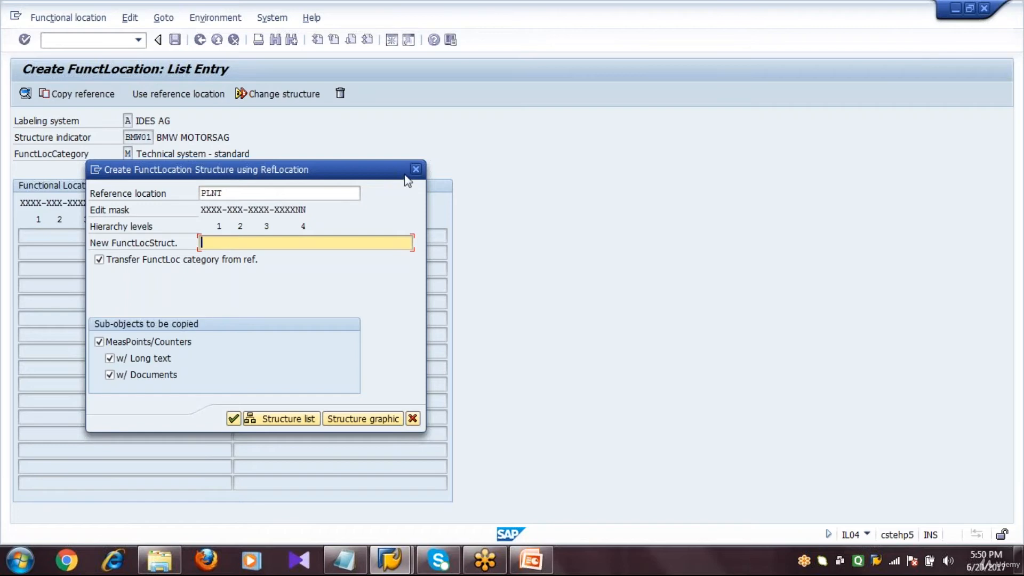
pyautogui.click(414, 419)
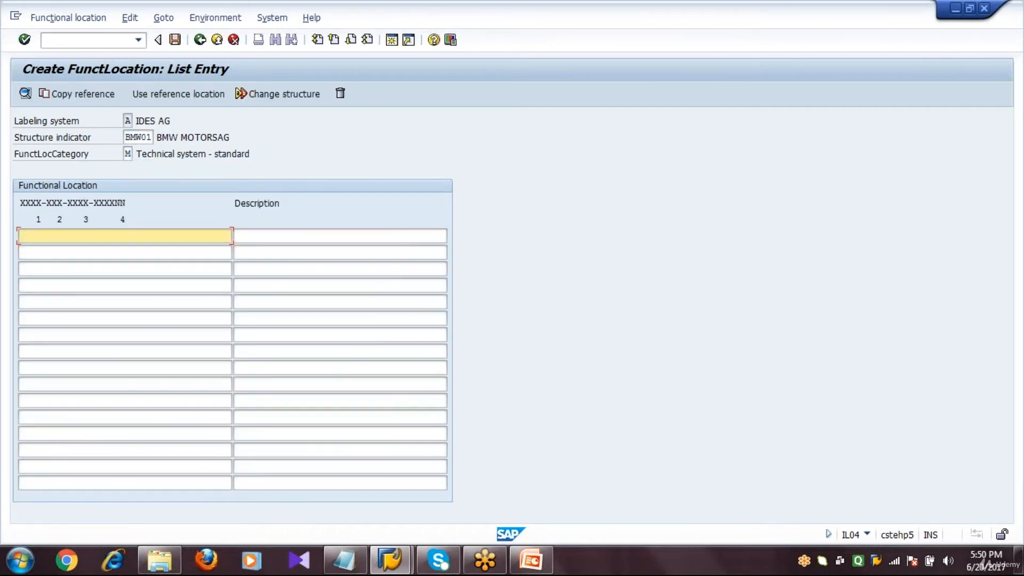
# Open an additional SAP session and start transaction IH01 for the functional location structure display
pyautogui.click(393, 41)
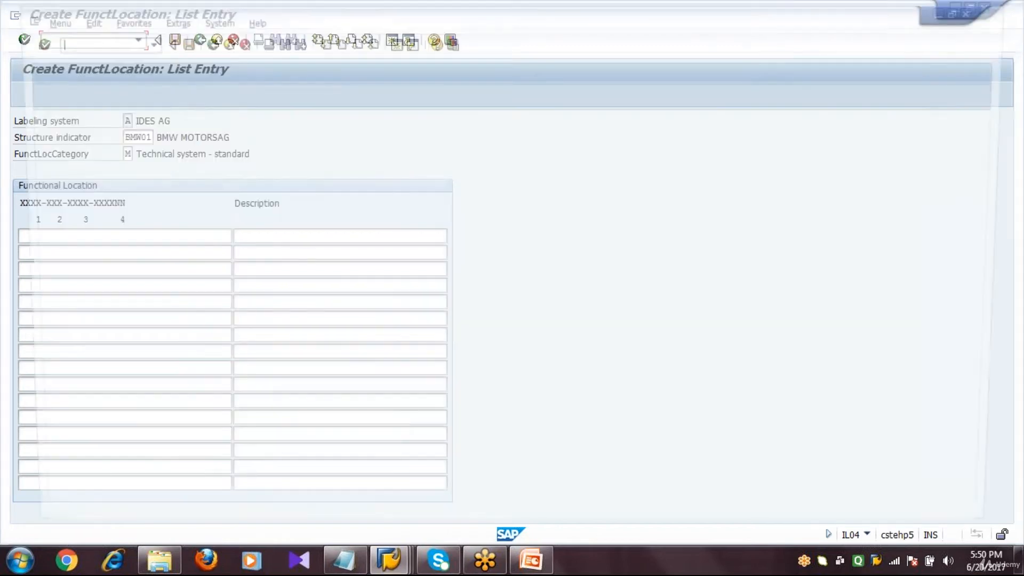
pyautogui.write('IH01')
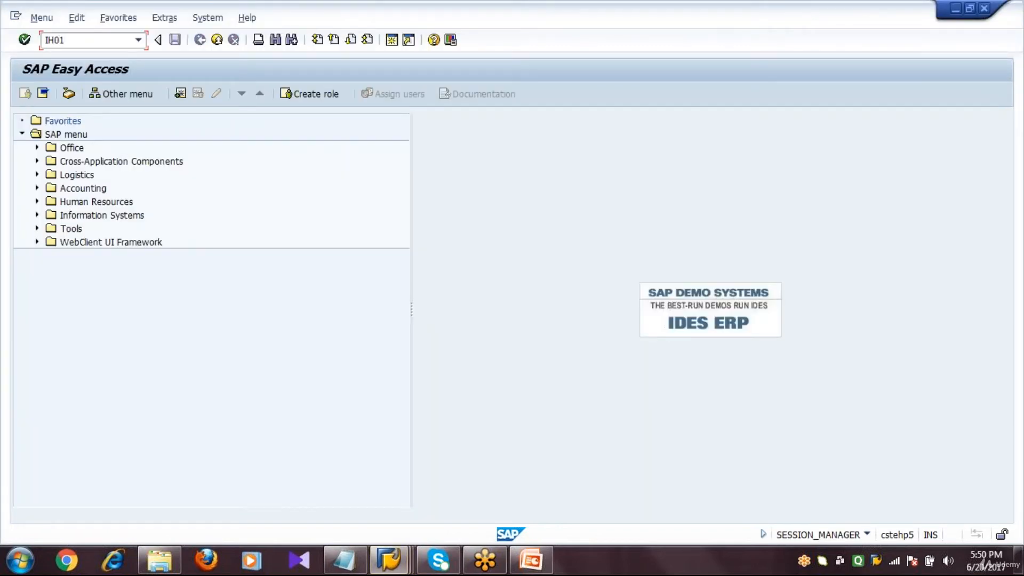
pyautogui.press('Return')
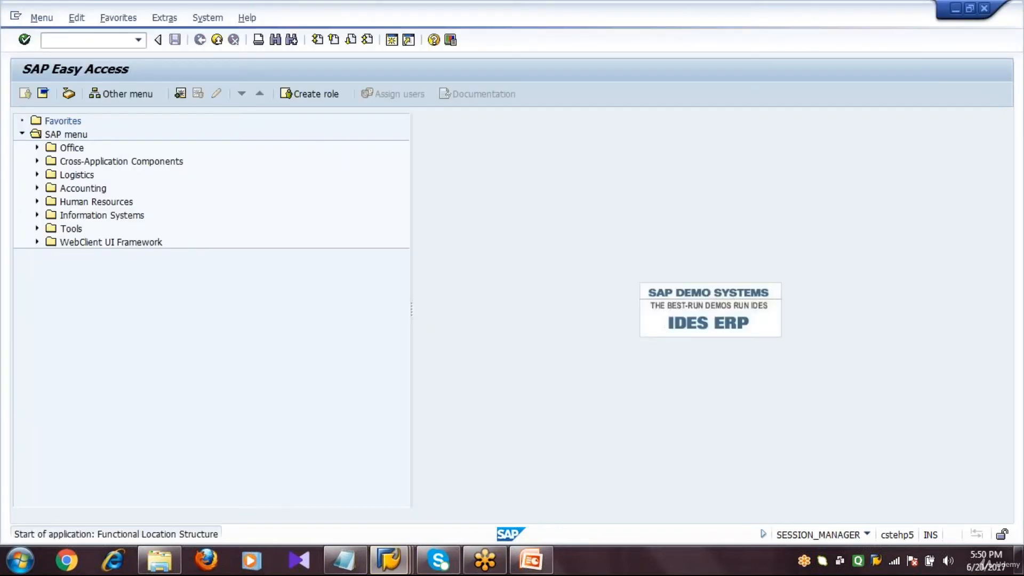
# Display the structure of functional location BMWC, expand the whole hierarchy to examine it, and leave the report
pyautogui.write('BMWC')
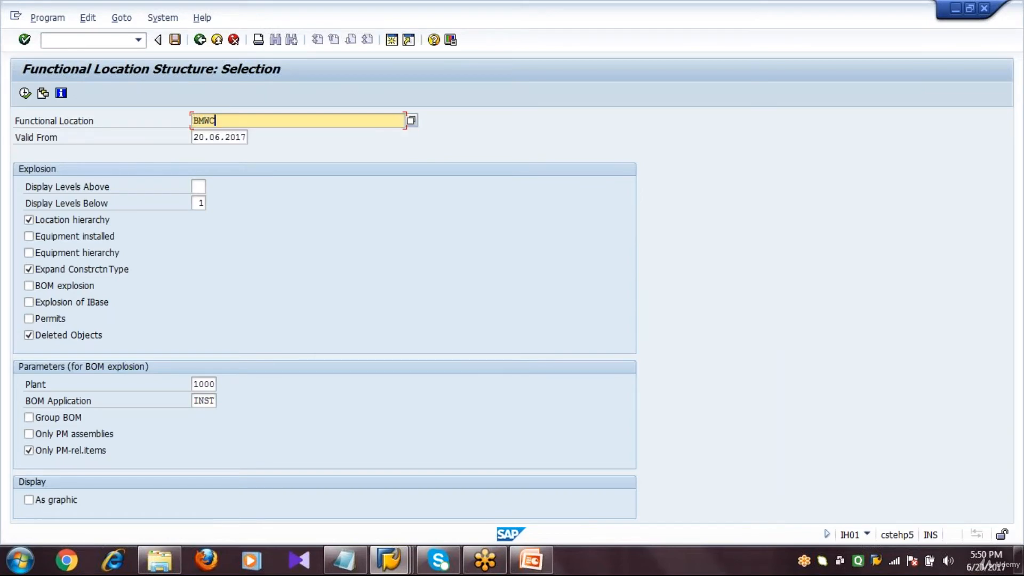
pyautogui.click(222, 135)
pyautogui.click(25, 93)
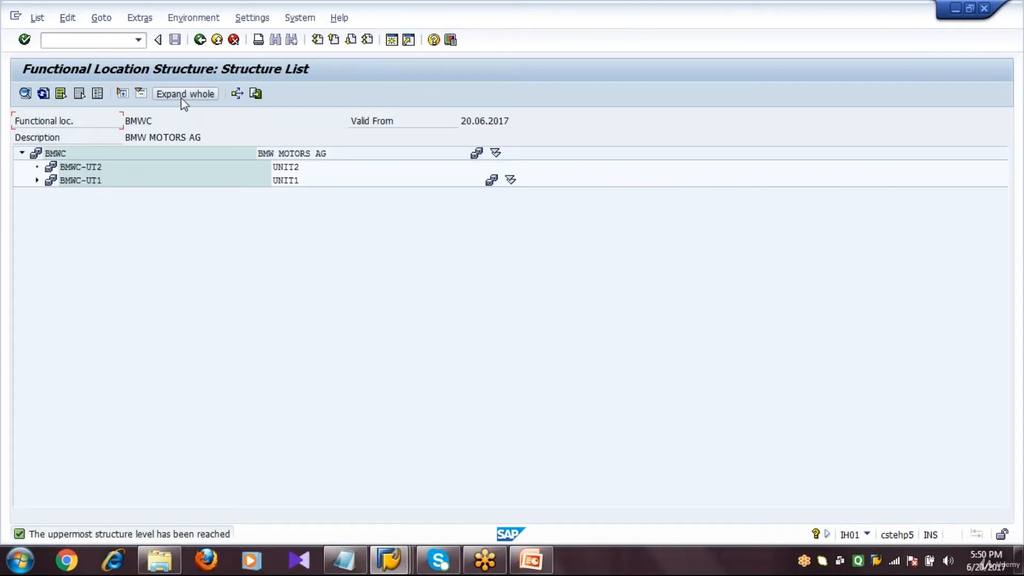
pyautogui.click(181, 95)
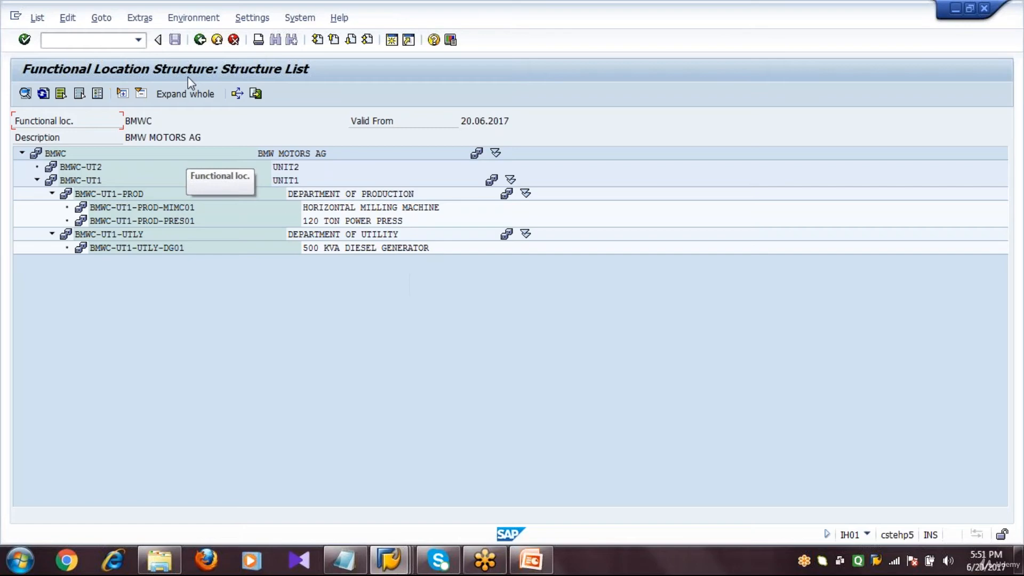
pyautogui.click(199, 44)
pyautogui.click(197, 45)
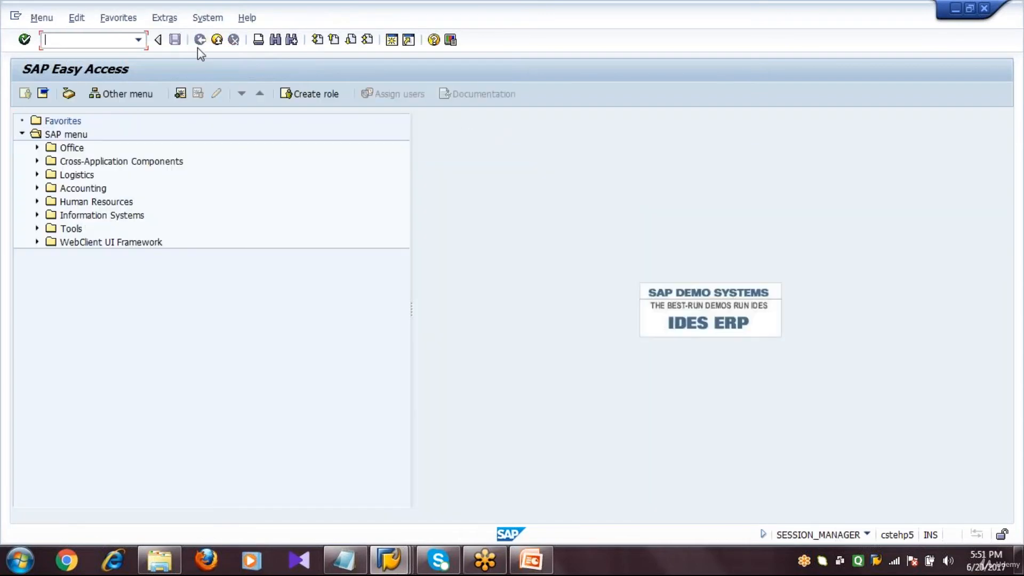
# Return to the IL04 session and start a structure from a reference location, setting the reference location to PLNT
pyautogui.moveTo(398, 564)
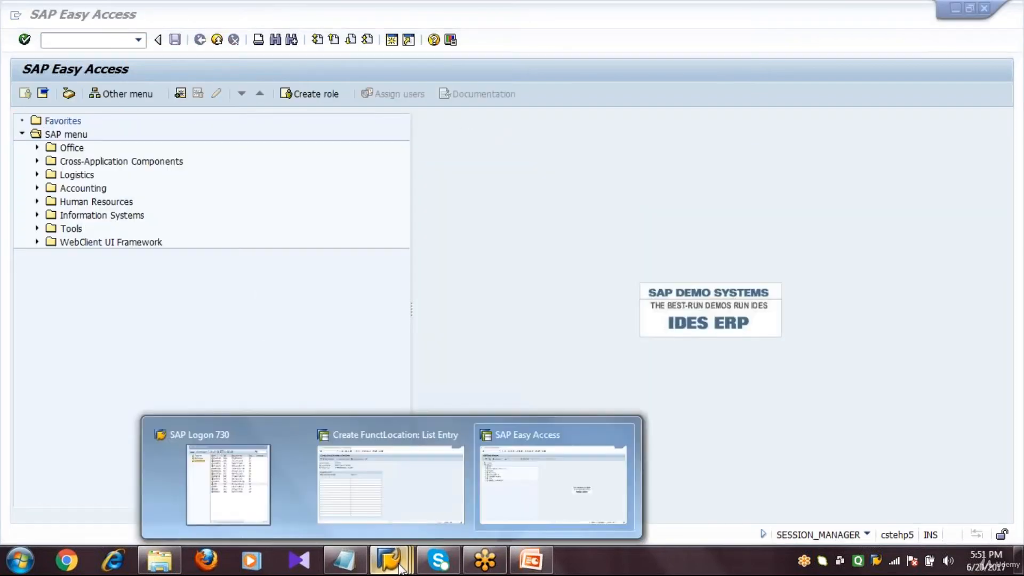
pyautogui.click(406, 482)
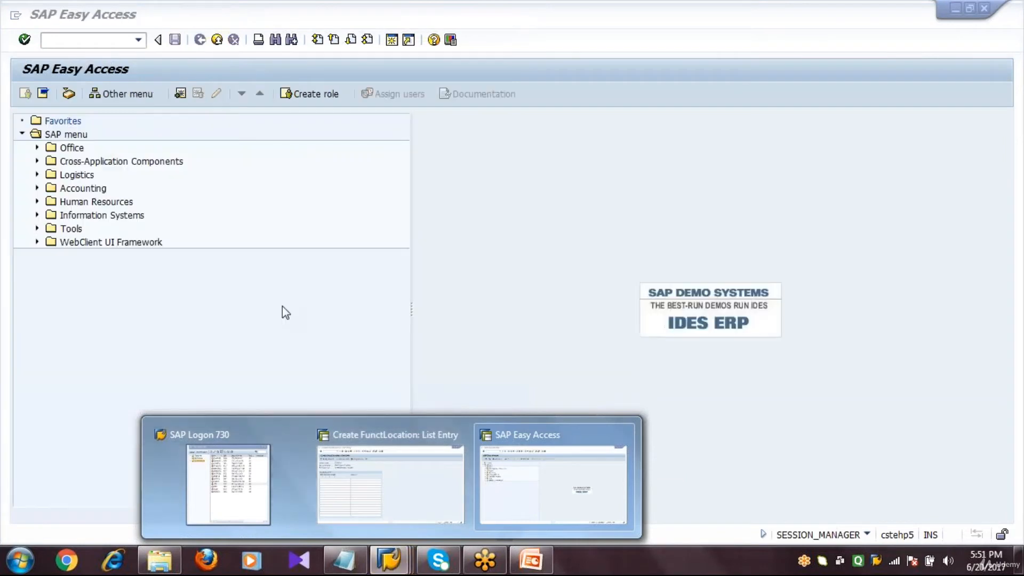
pyautogui.moveTo(394, 564)
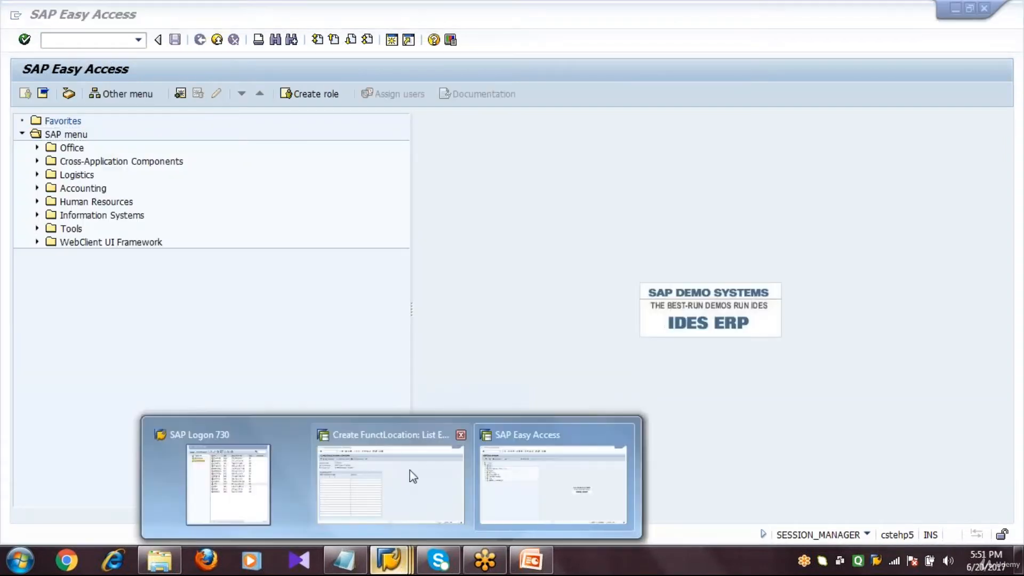
pyautogui.click(409, 470)
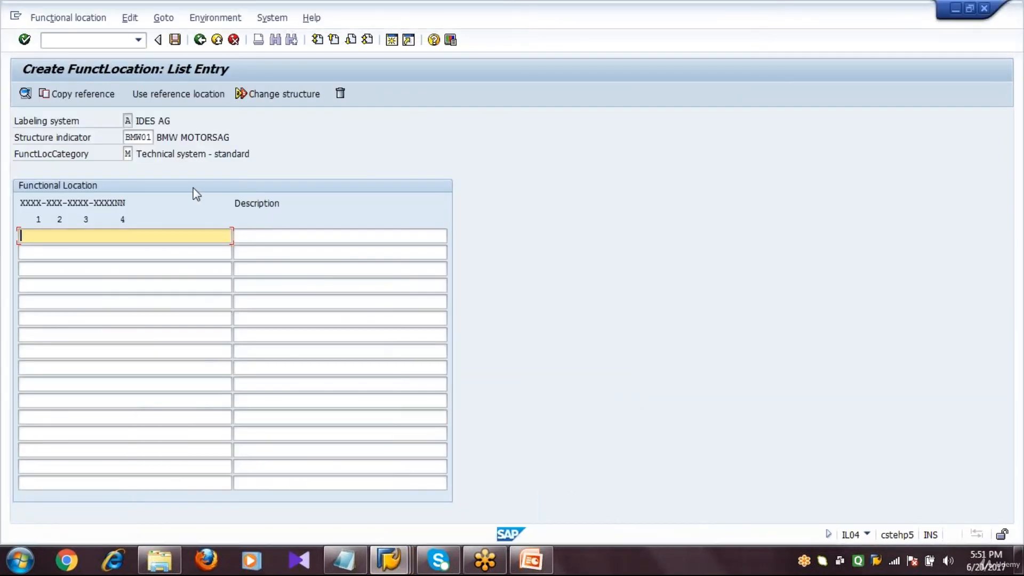
pyautogui.click(173, 96)
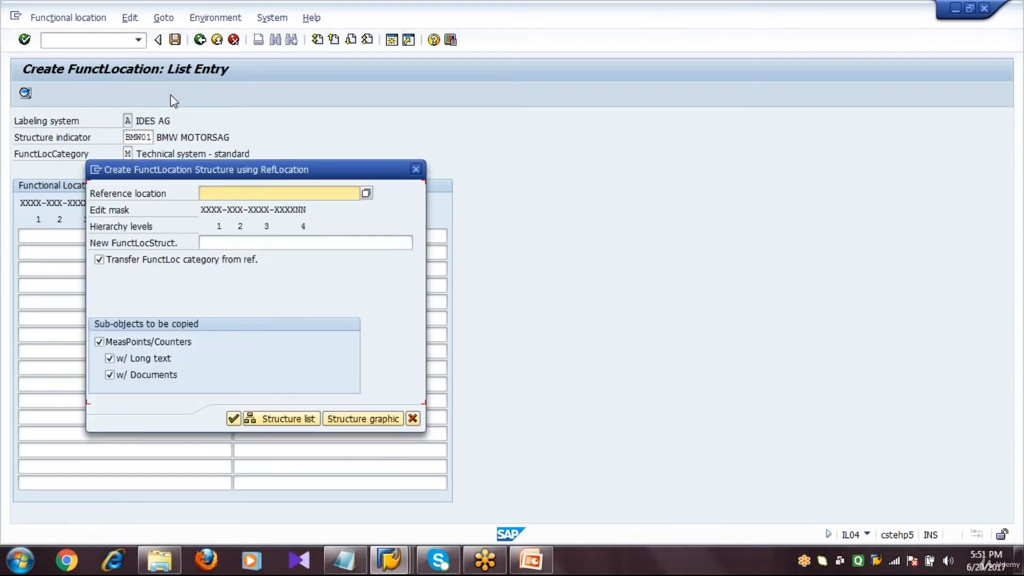
pyautogui.write('PLNT')
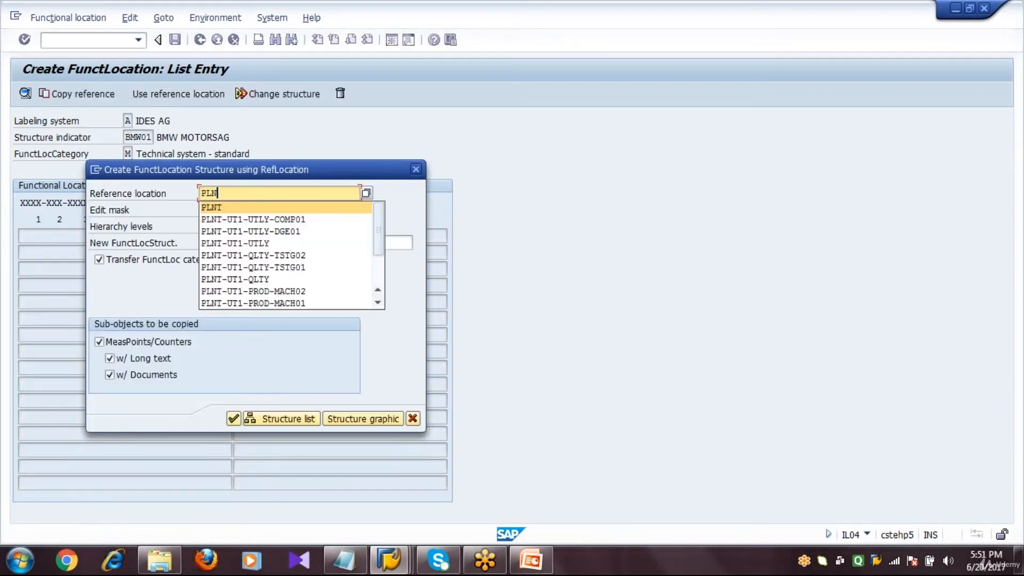
pyautogui.click(226, 206)
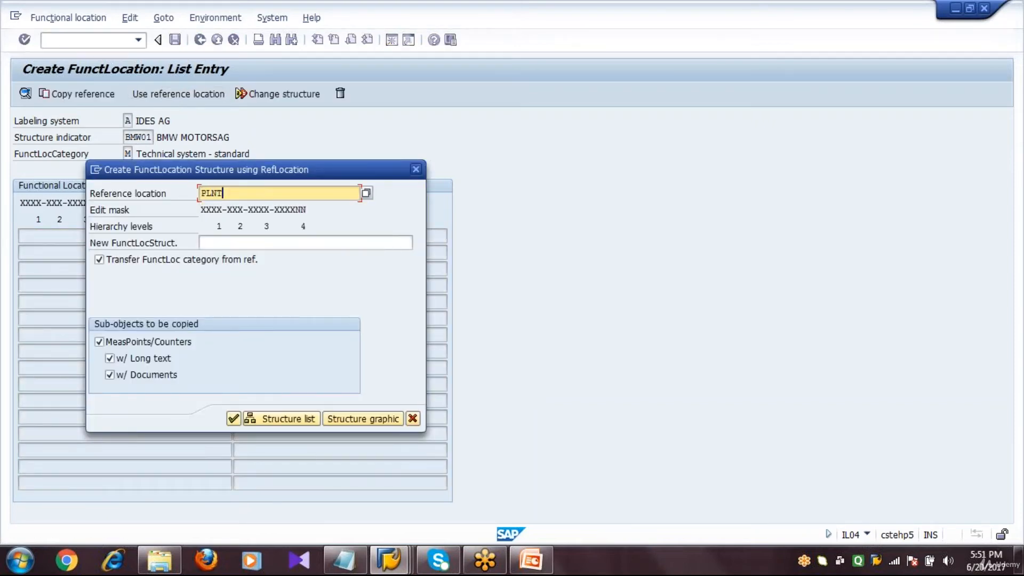
# Set the new functional location structure to BMW and generate the location list, closing the messages
pyautogui.click(232, 242)
pyautogui.write('BM')
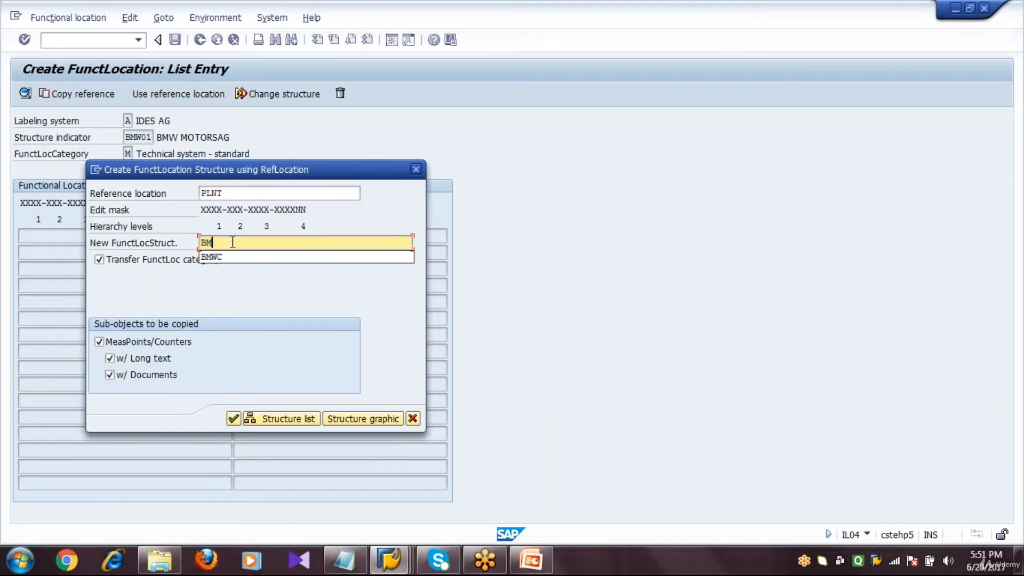
pyautogui.write('W')
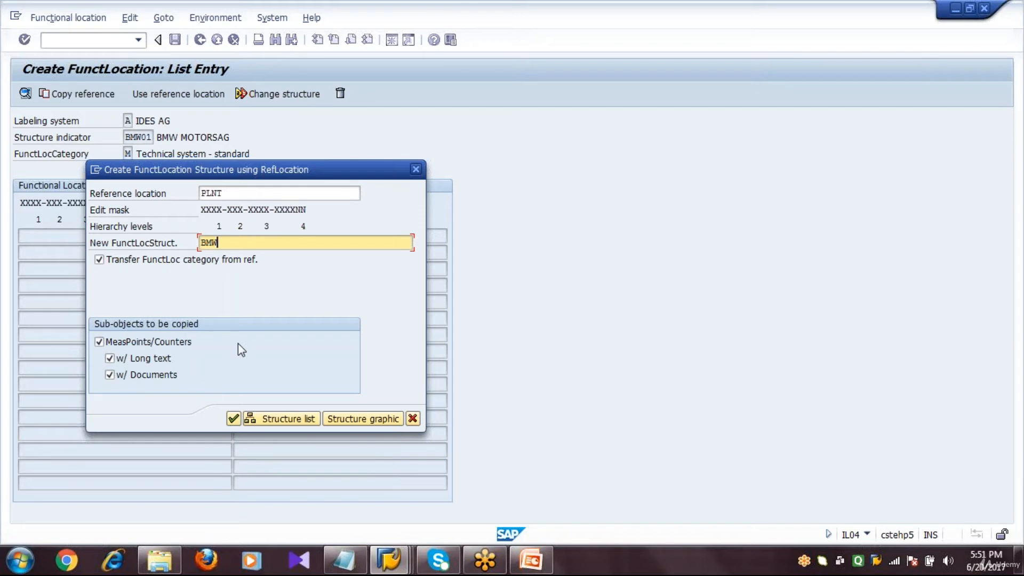
pyautogui.press('Return')
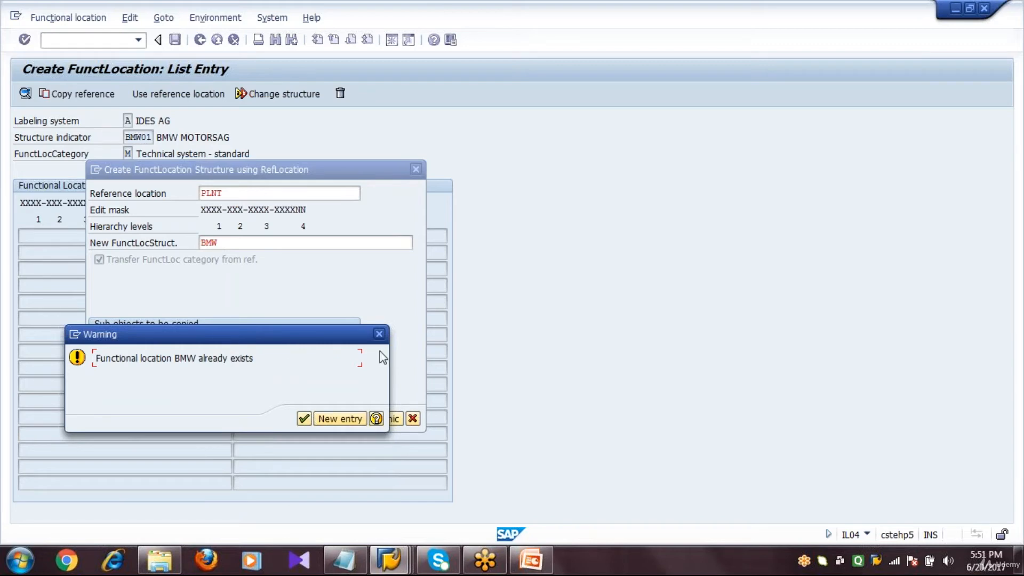
pyautogui.click(380, 334)
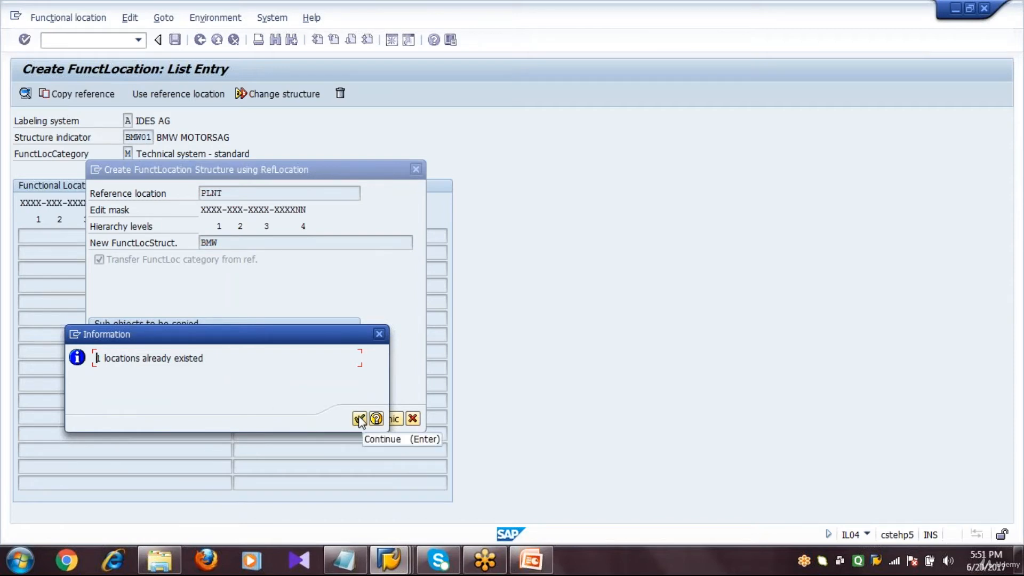
pyautogui.click(379, 334)
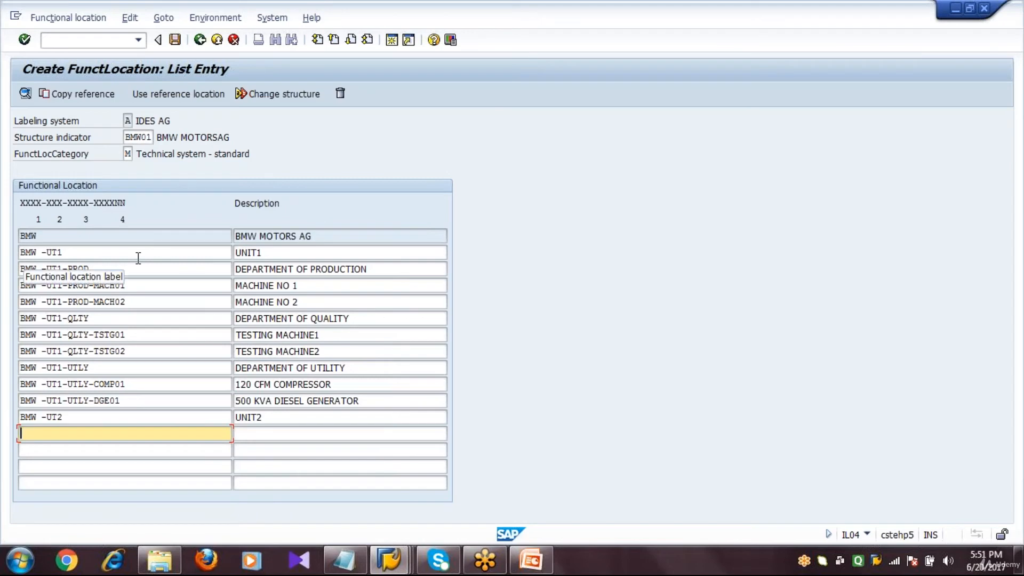
# Compare the generated BMW location list with the reference locations noted in Notepad and save the functional locations
pyautogui.click(129, 236)
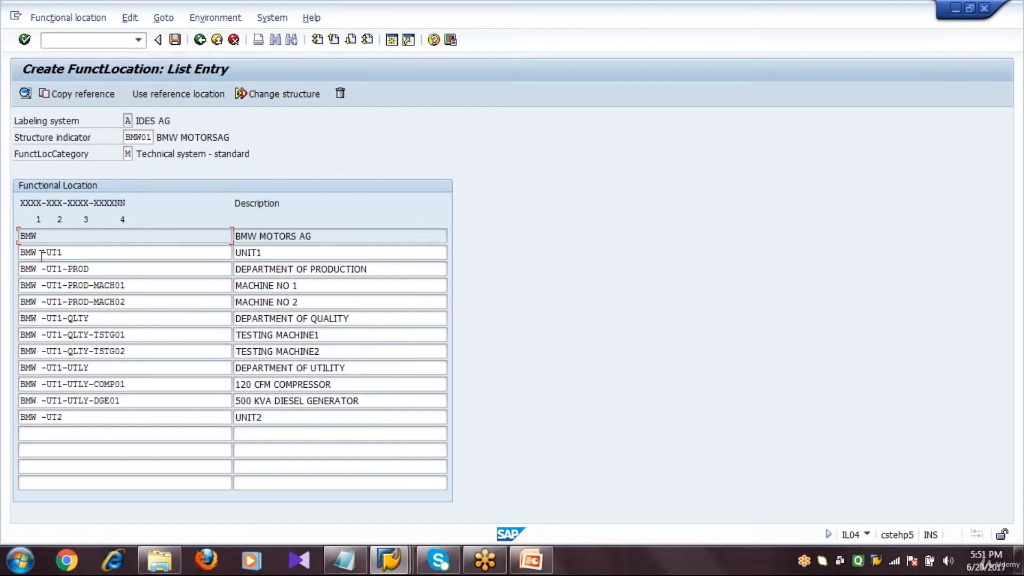
pyautogui.click(41, 256)
pyautogui.click(38, 285)
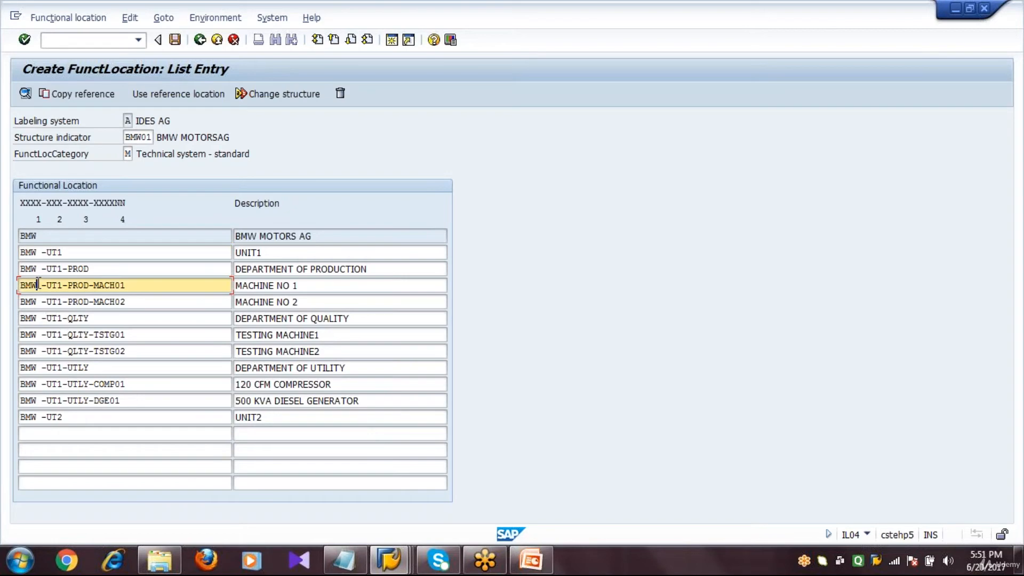
pyautogui.click(39, 335)
pyautogui.click(38, 369)
pyautogui.click(39, 402)
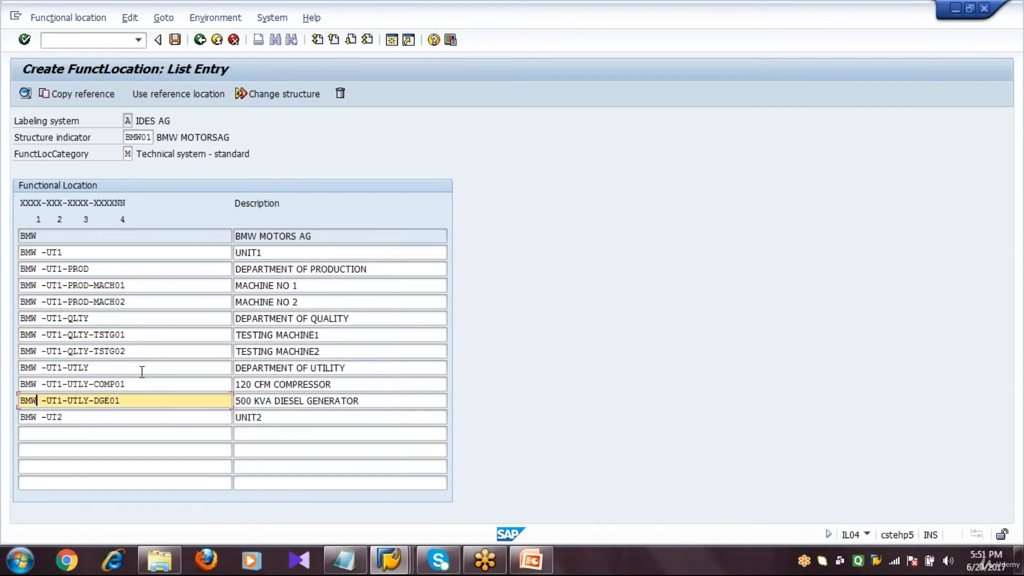
pyautogui.click(344, 560)
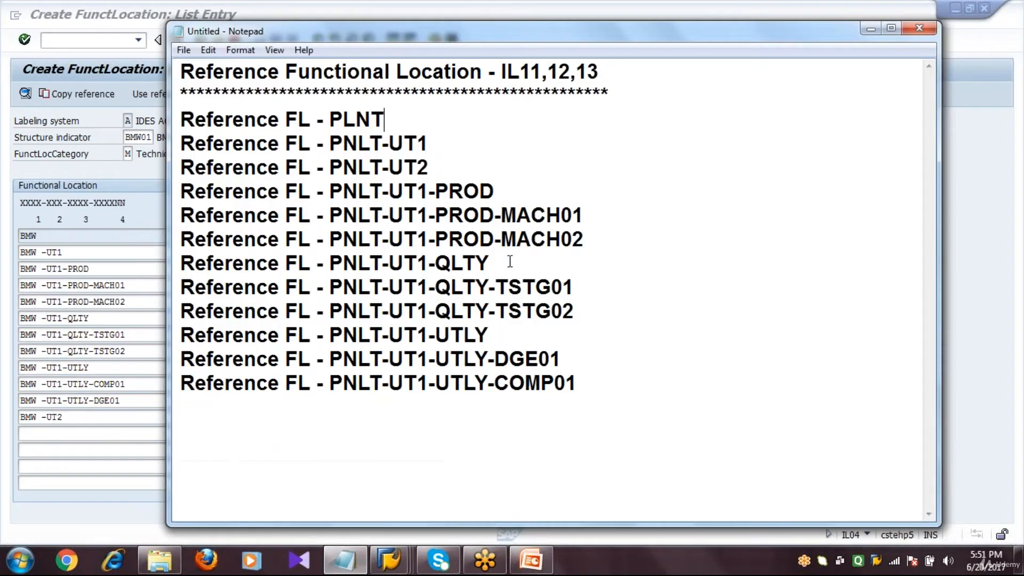
pyautogui.moveTo(345, 33); pyautogui.dragTo(313, 175)
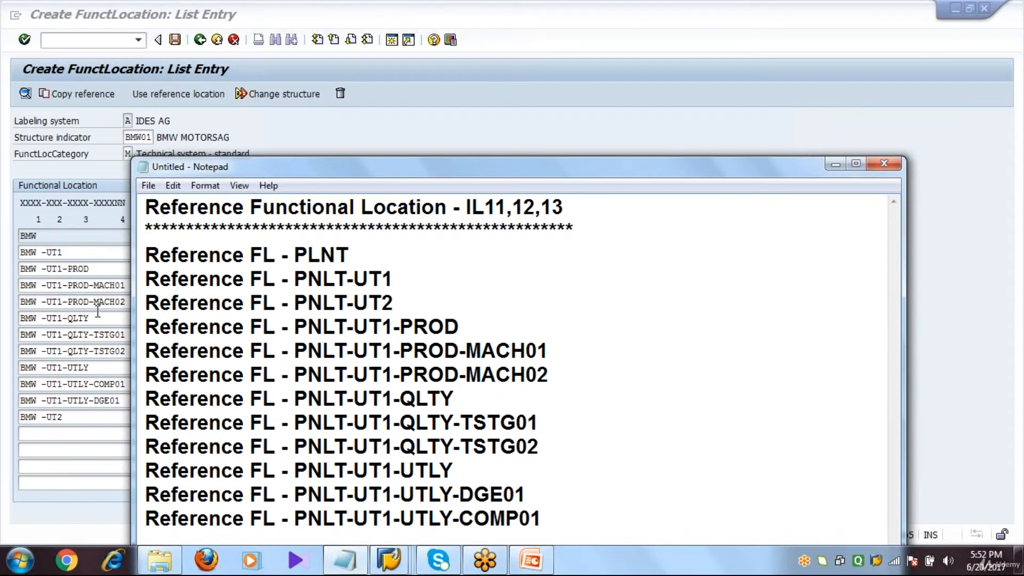
pyautogui.click(82, 417)
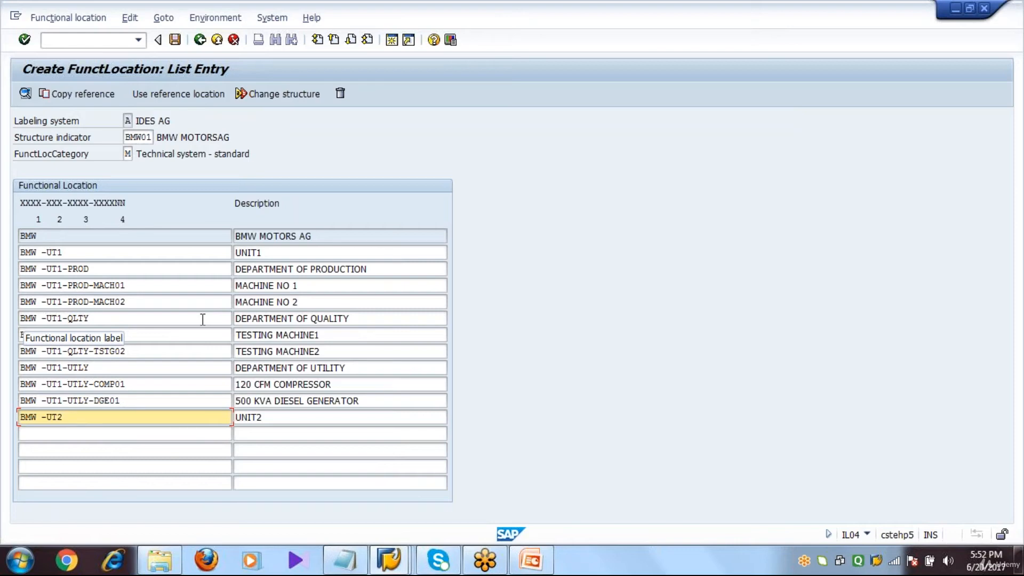
pyautogui.click(179, 43)
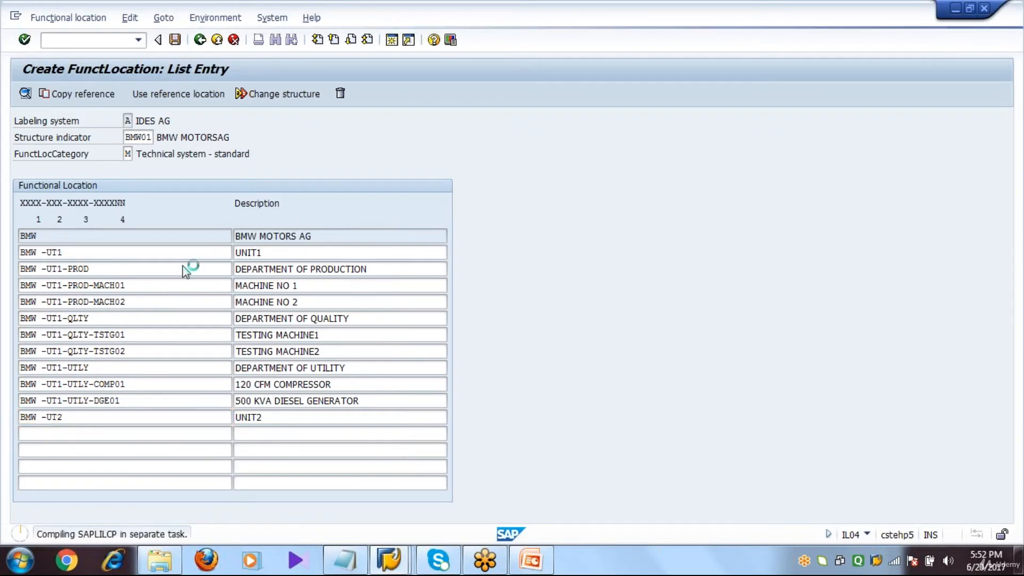
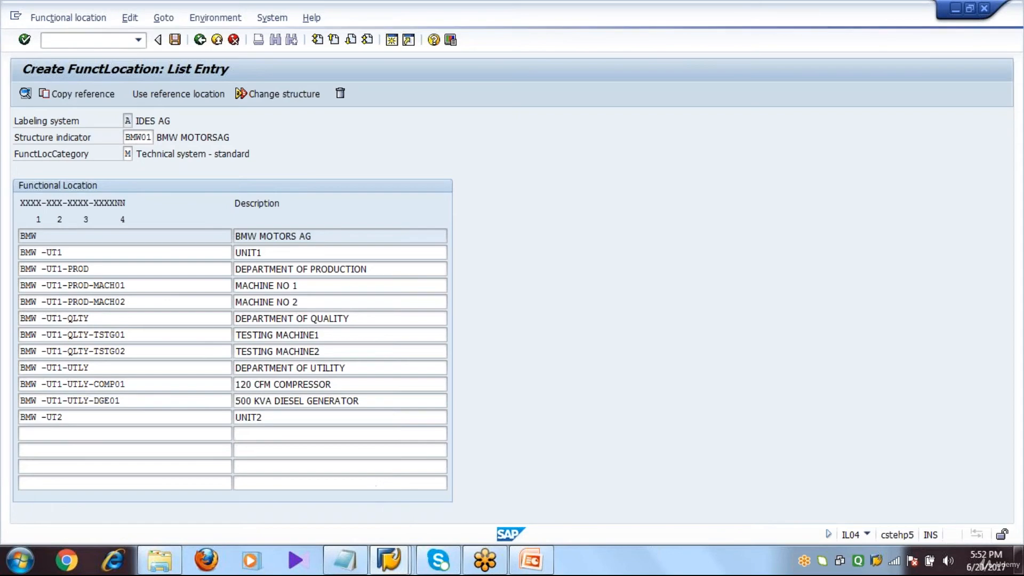
# Switch to Notepad and add the heading "Create FL using Reference FL - IL04,5,6" below the list, with a row of asterisks under it
pyautogui.click(345, 565)
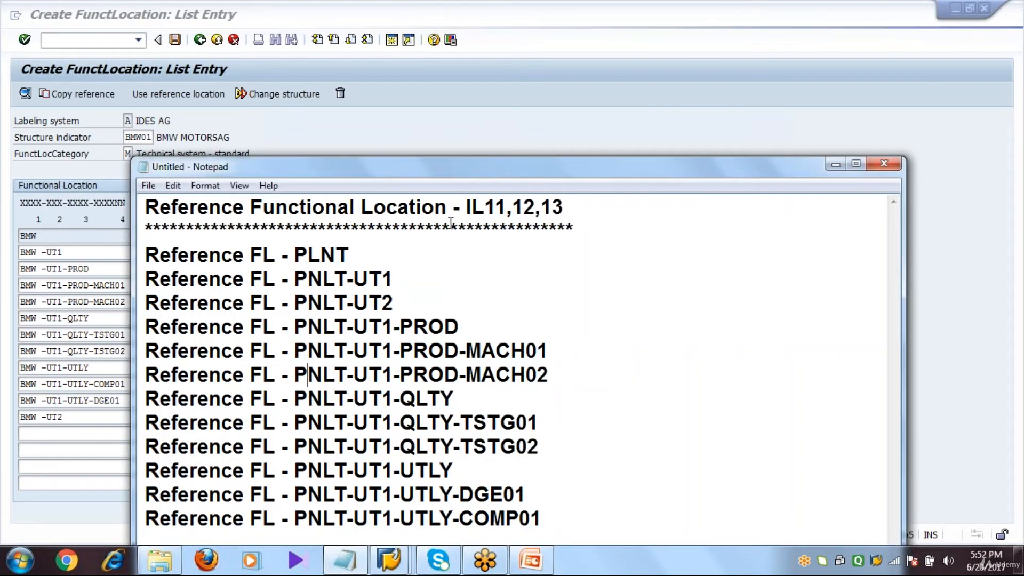
pyautogui.moveTo(463, 169); pyautogui.dragTo(436, 36)
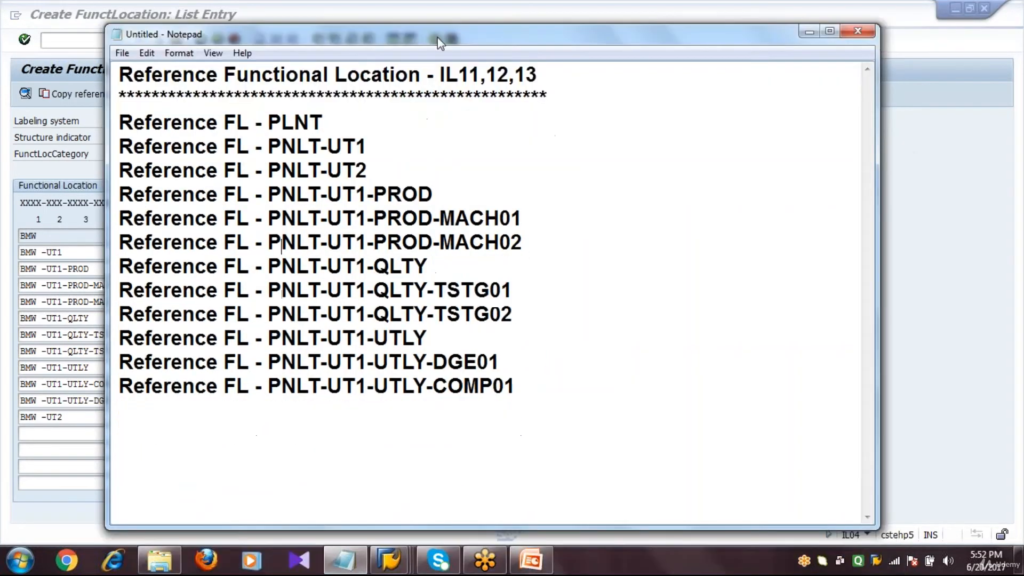
pyautogui.click(269, 123)
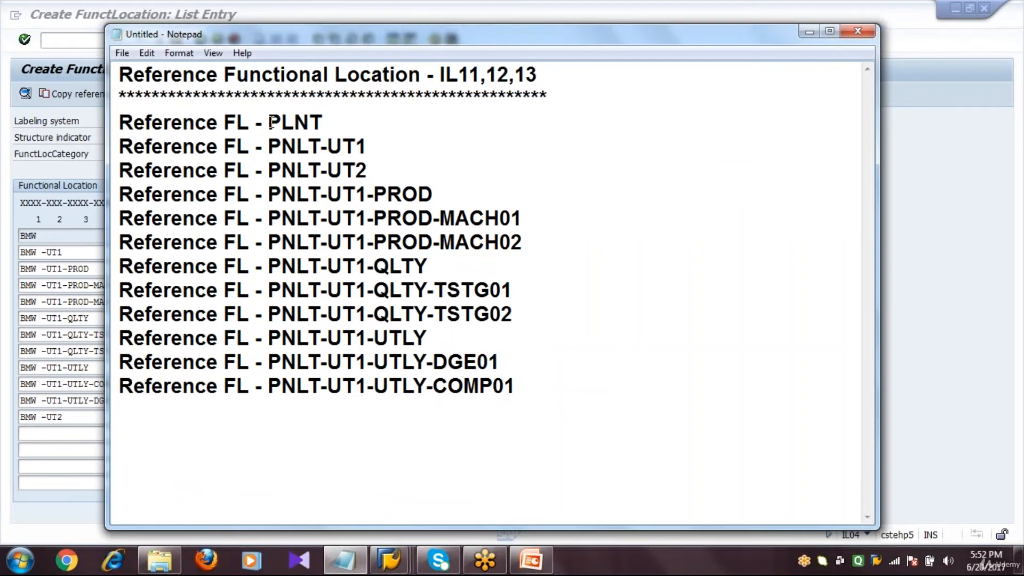
pyautogui.click(537, 390)
pyautogui.press('Return')
pyautogui.press('Return')
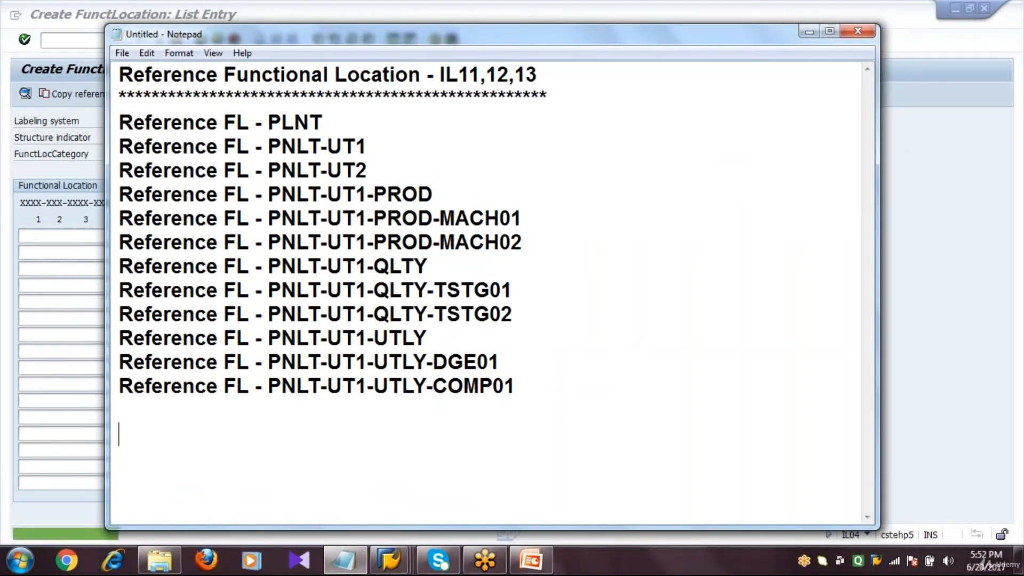
pyautogui.write('Crea')
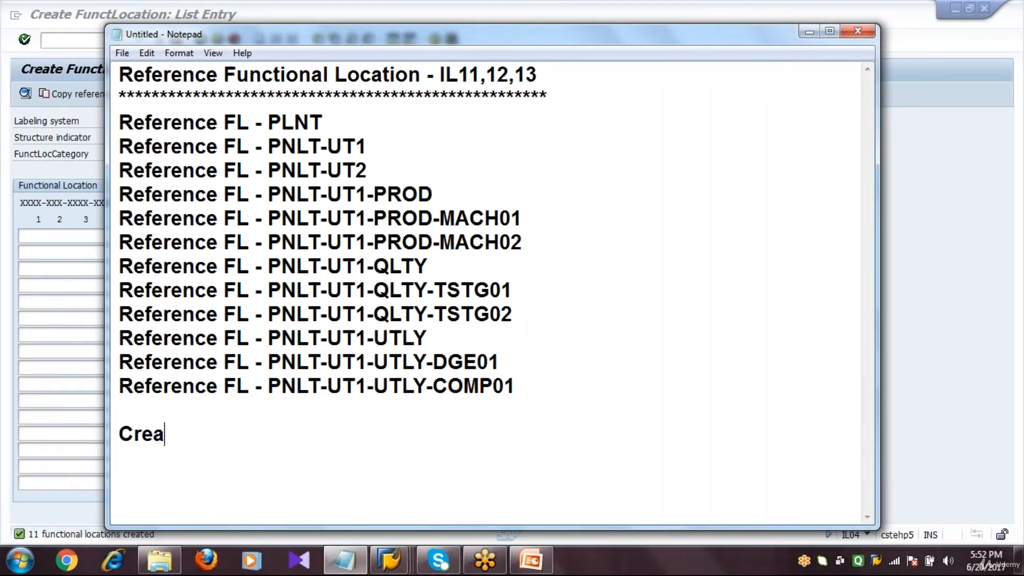
pyautogui.write('te FL usin')
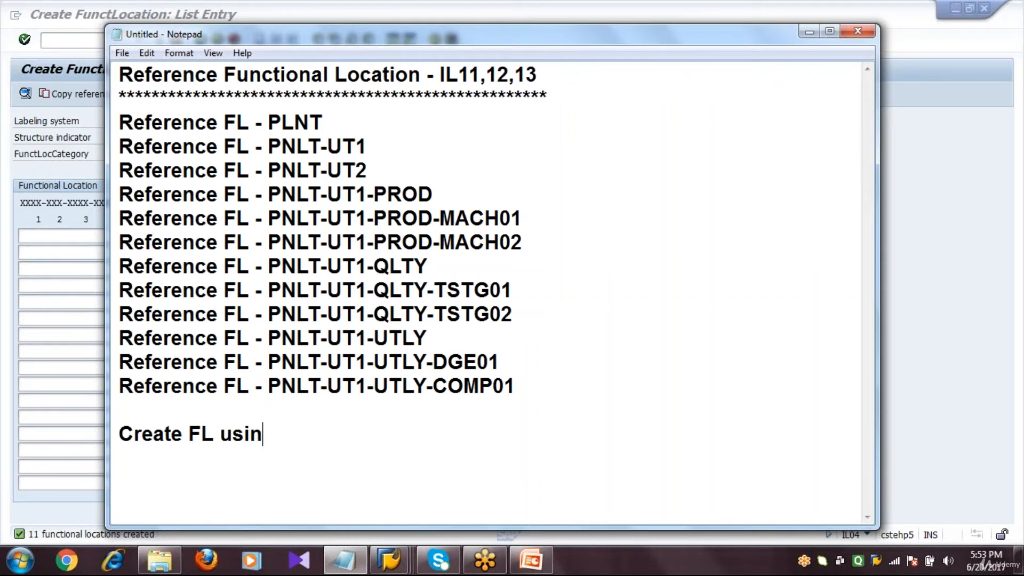
pyautogui.write('g Refd')
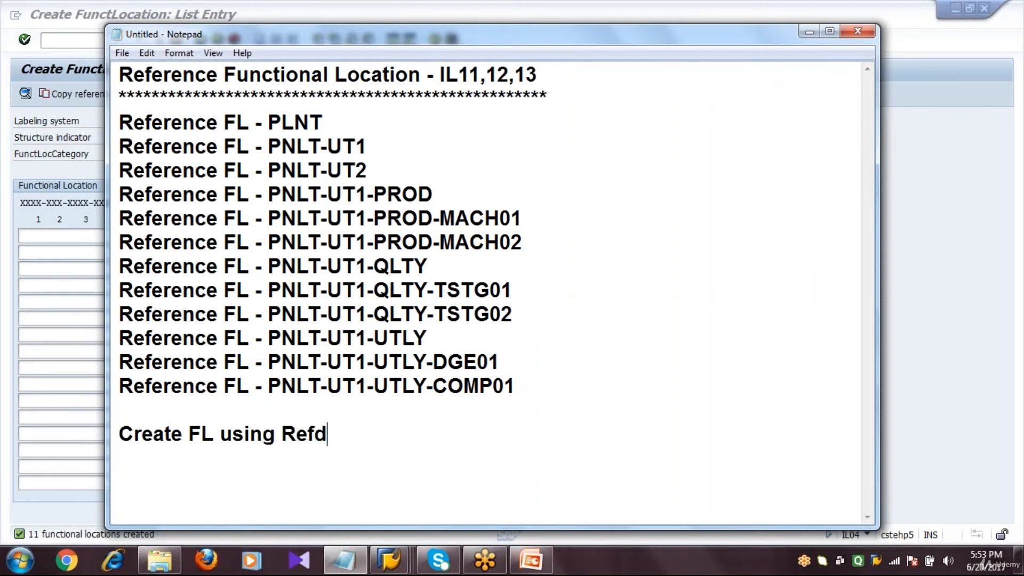
pyautogui.press('BackSpace')
pyautogui.write('erence')
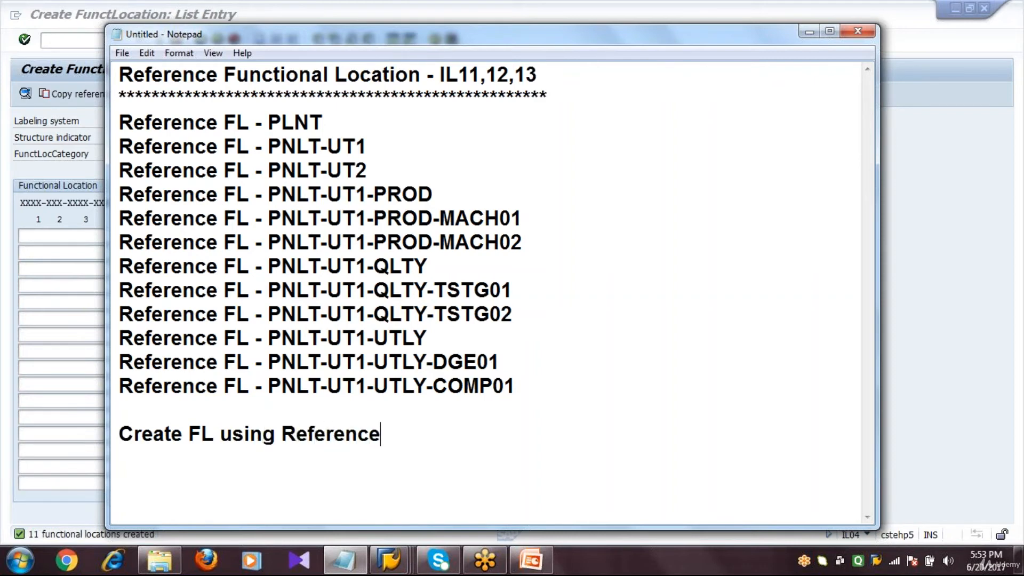
pyautogui.write(' FL - IL04')
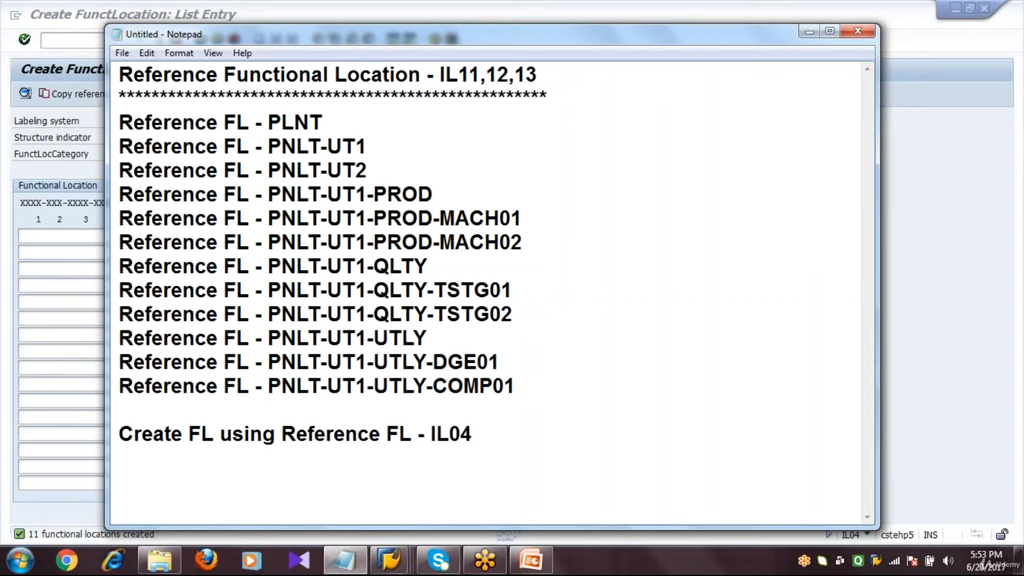
pyautogui.write(',5,6')
pyautogui.press('Return')
pyautogui.write('*********************************************')
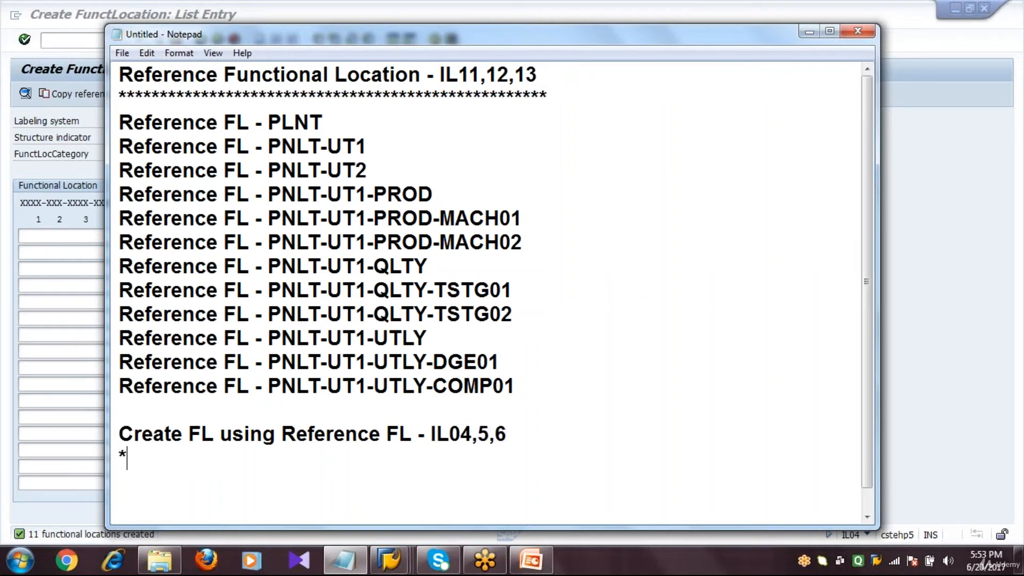
pyautogui.write('****')
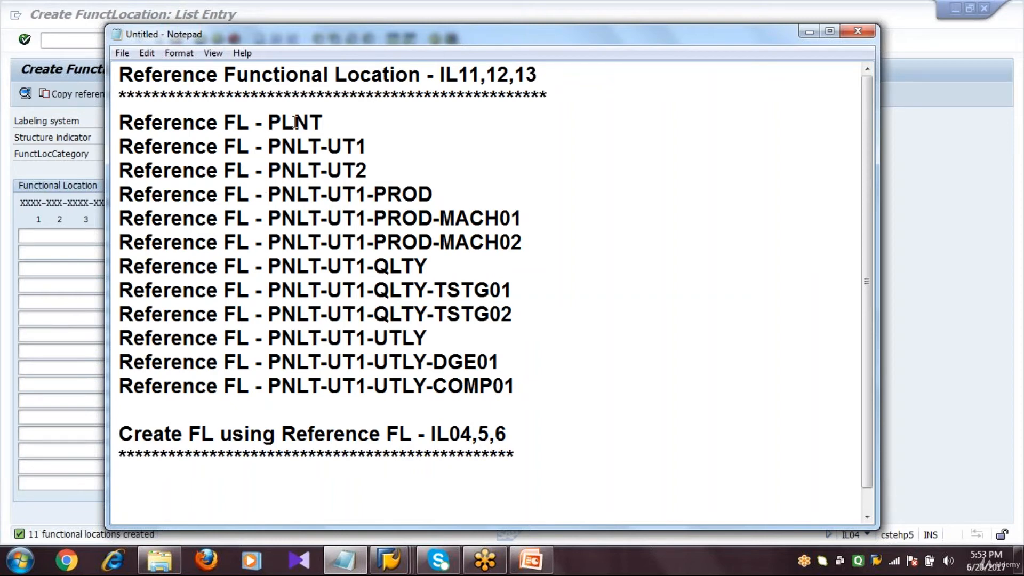
# Copy all the reference location lines, from PLNT to PNLT-UT1-UTLY-COMP01, and paste them under the new heading
pyautogui.click(295, 122)
pyautogui.click(309, 119)
pyautogui.moveTo(119, 123); pyautogui.dragTo(531, 406)
pyautogui.hotkey('ctrl', 'c')
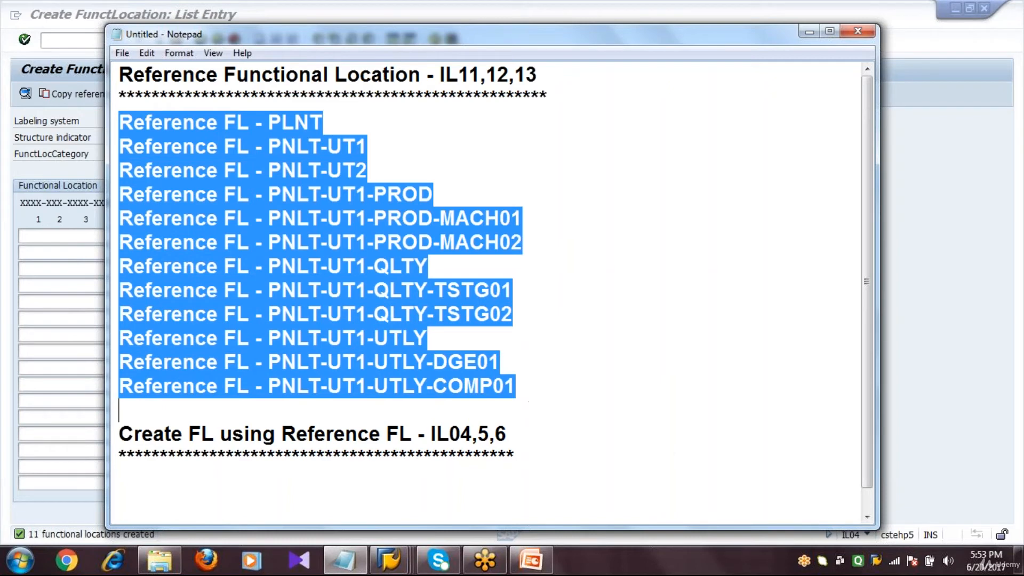
pyautogui.click(867, 515)
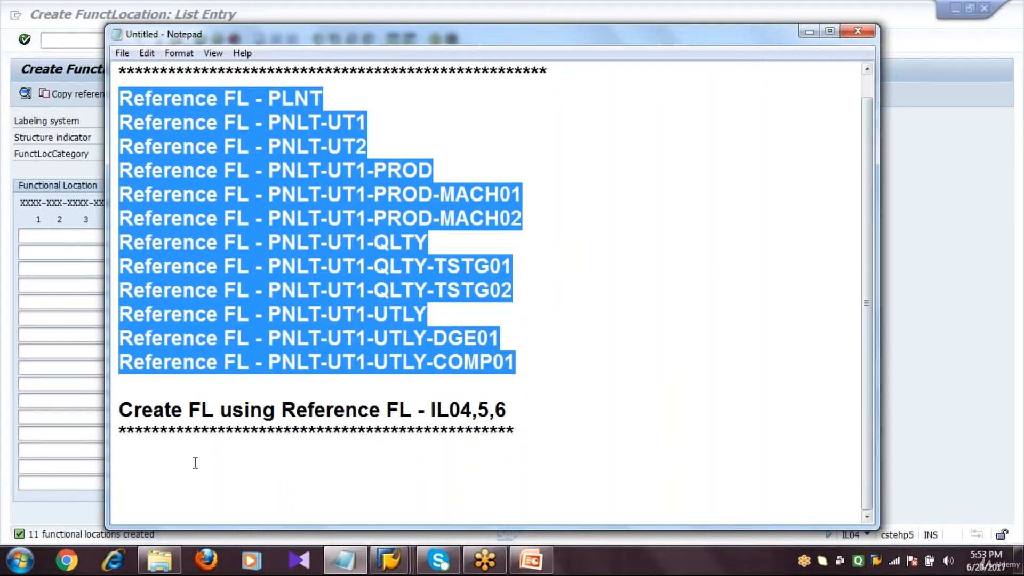
pyautogui.click(182, 461)
pyautogui.hotkey('ctrl', 'v')
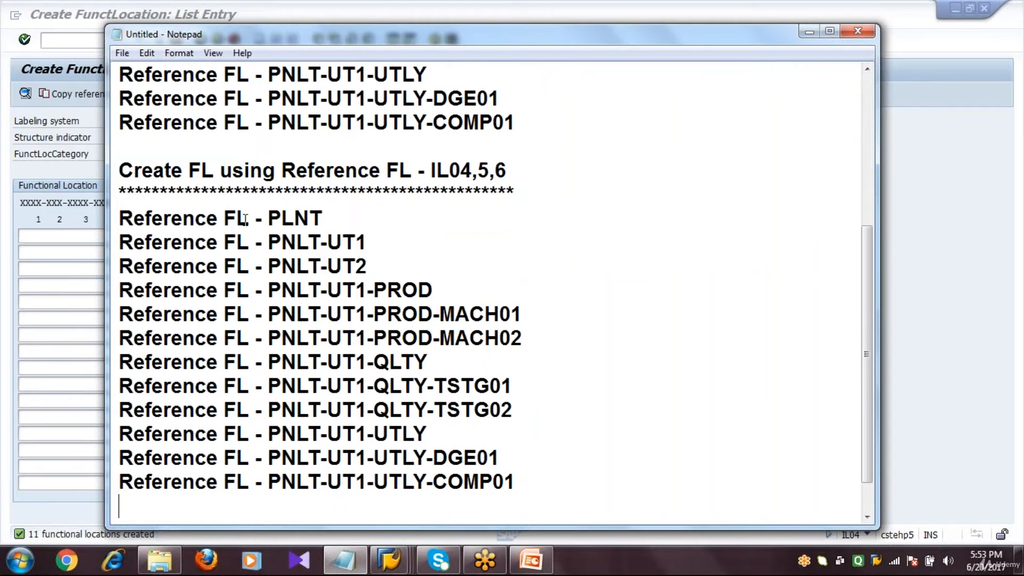
# Remove the word "Reference" from the first pasted line, keeping it on its own line starting with "FL"
pyautogui.click(220, 223)
pyautogui.press('BackSpace')
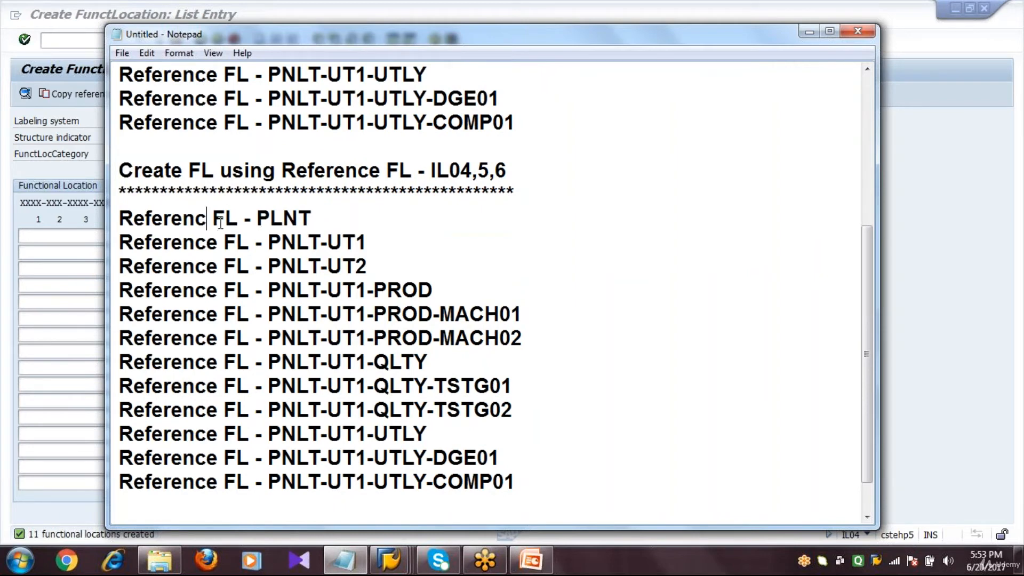
pyautogui.press('BackSpace')
pyautogui.press('BackSpace')
pyautogui.press('BackSpace')
pyautogui.press('BackSpace')
pyautogui.press('BackSpace')
pyautogui.press('BackSpace')
pyautogui.press('BackSpace')
pyautogui.press('BackSpace')
pyautogui.press('BackSpace')
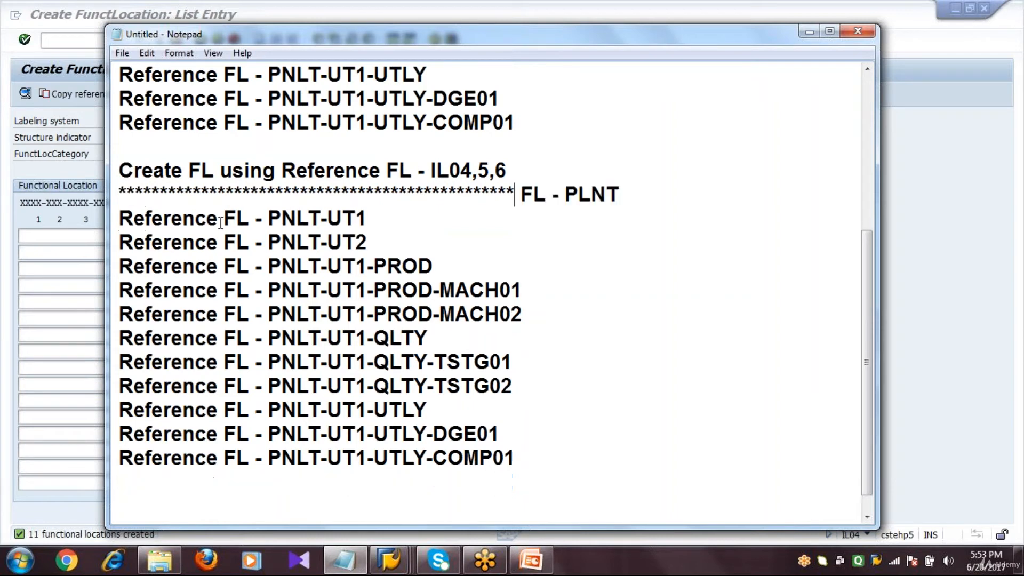
pyautogui.press('Return')
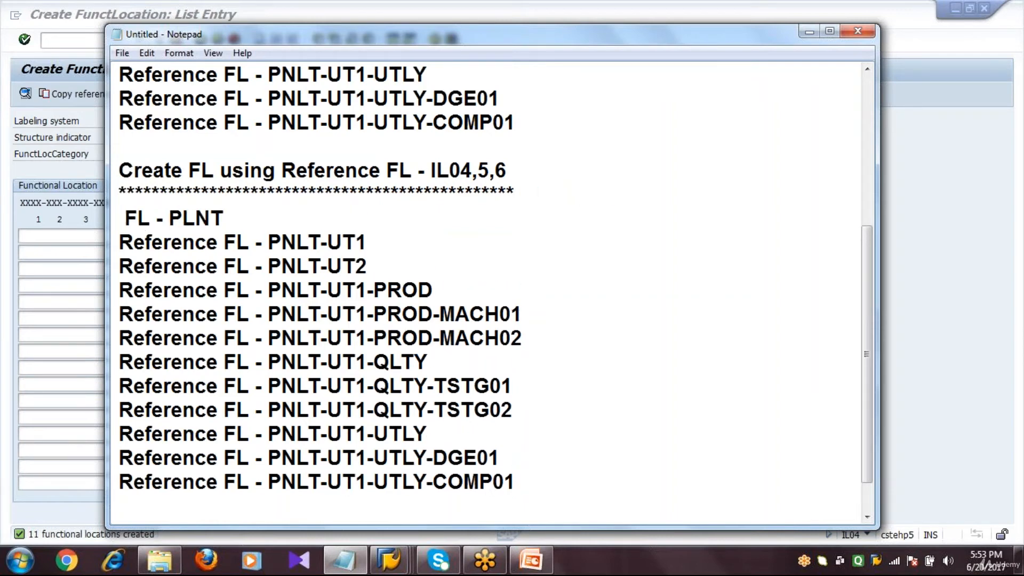
pyautogui.press('Delete')
# Replace PLNT with BMW in the first pasted line
pyautogui.click(222, 211)
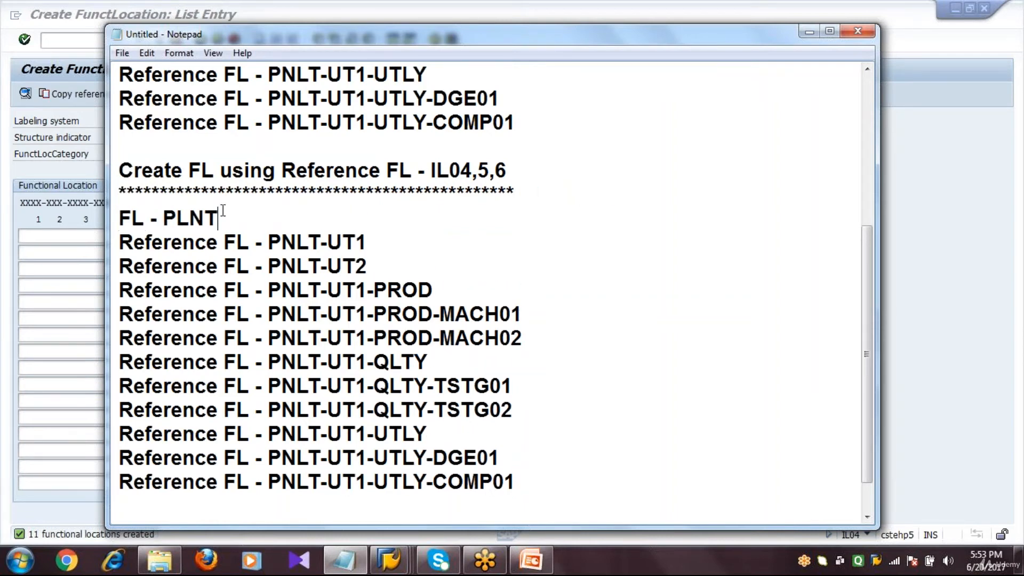
pyautogui.press('BackSpace')
pyautogui.press('BackSpace')
pyautogui.press('BackSpace')
pyautogui.press('BackSpace')
pyautogui.write('BMW')
# Copy BMW from the first FL line and replace PNLT with it in the UT1 and UT2 lines under the new heading
pyautogui.moveTo(163, 218); pyautogui.dragTo(224, 213)
pyautogui.hotkey('ctrl', 'c')
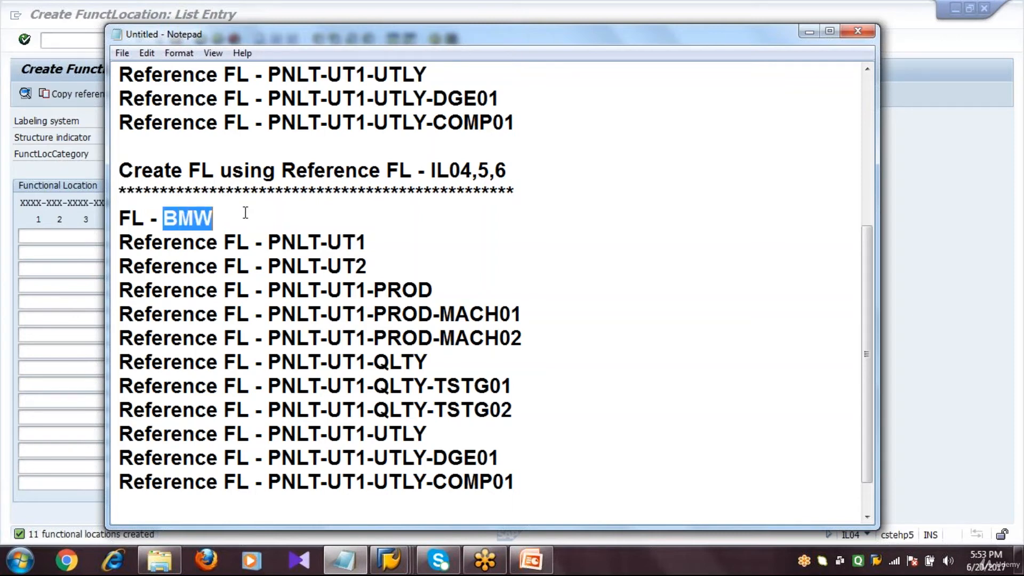
pyautogui.moveTo(268, 243); pyautogui.dragTo(321, 242)
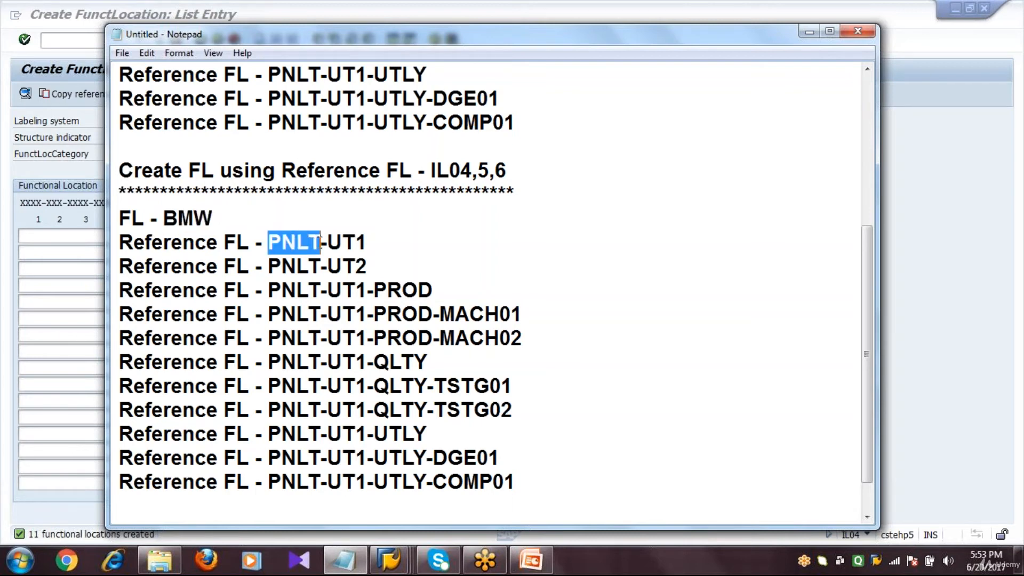
pyautogui.hotkey('ctrl', 'v')
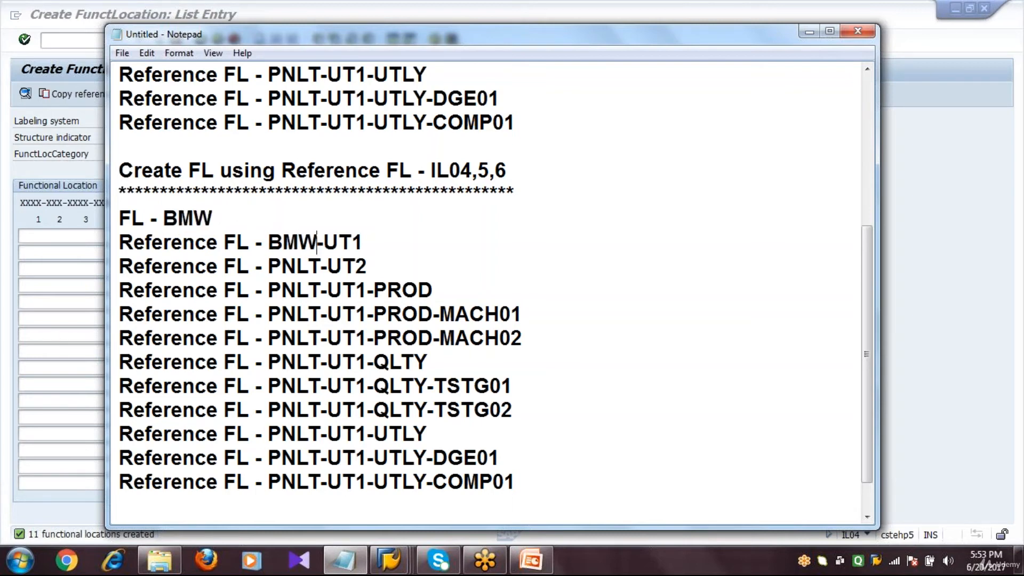
pyautogui.moveTo(268, 266); pyautogui.dragTo(321, 261)
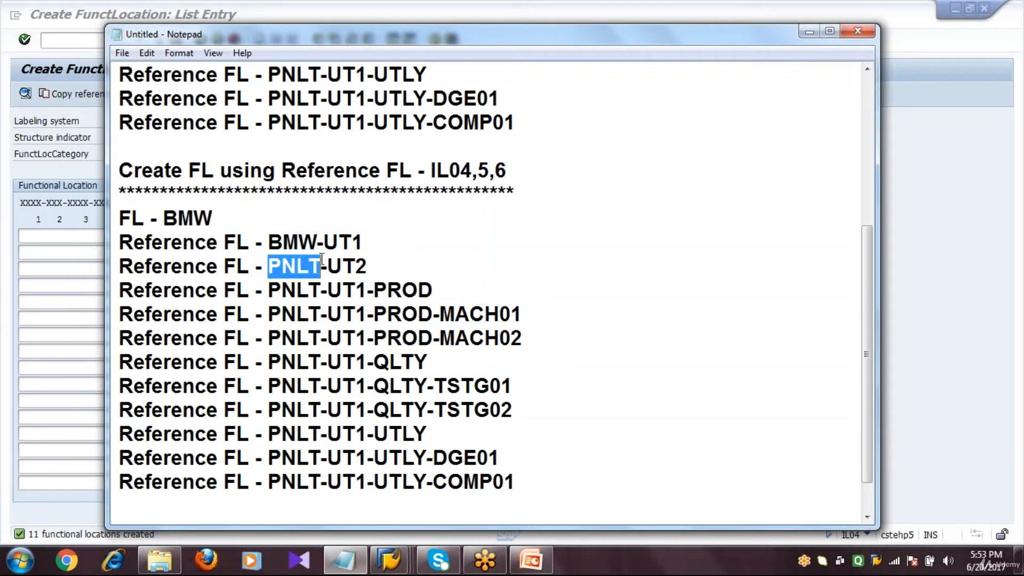
pyautogui.hotkey('ctrl', 'v')
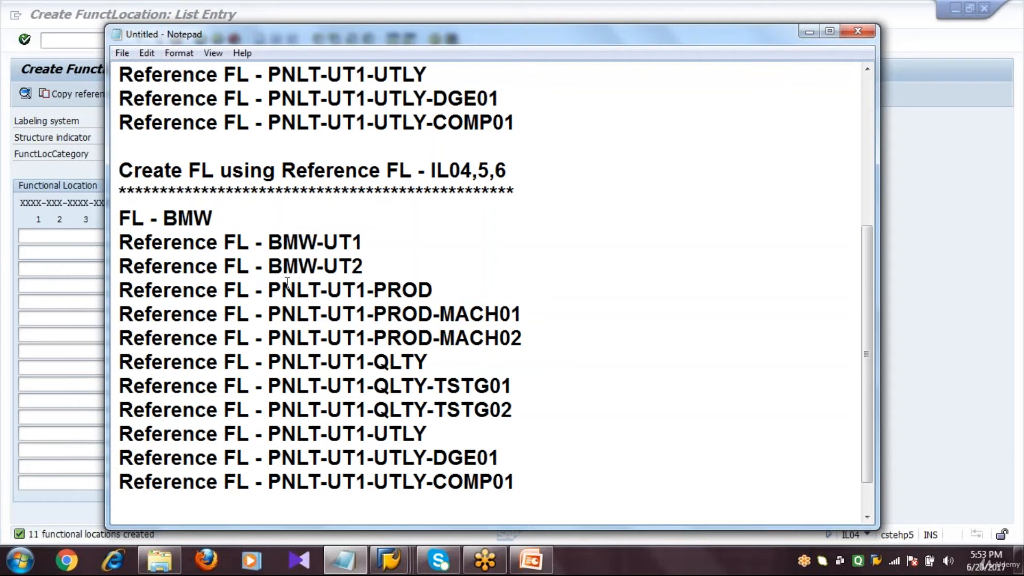
# Replace PNLT with BMW in the UT1-PROD, UT1-PROD-MACH01 and UT1-PROD-MACH02 lines under the new heading
pyautogui.moveTo(269, 291); pyautogui.dragTo(322, 286)
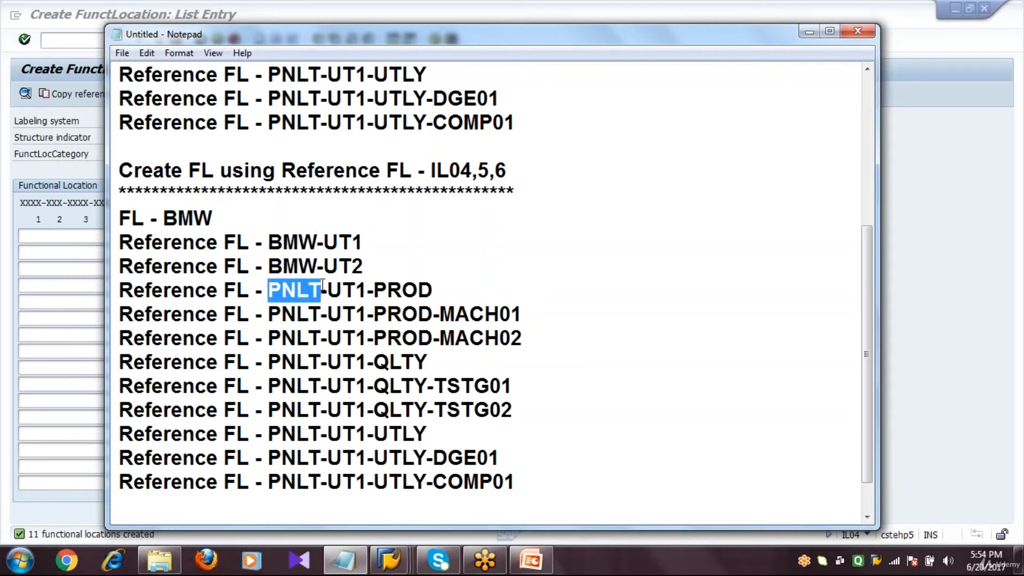
pyautogui.hotkey('ctrl', 'v')
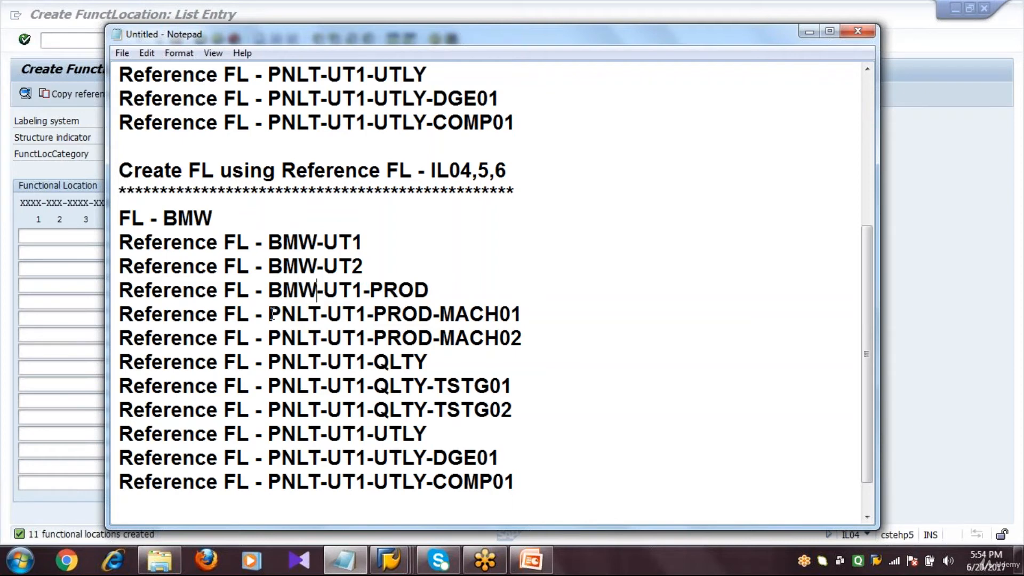
pyautogui.moveTo(269, 314); pyautogui.dragTo(320, 311)
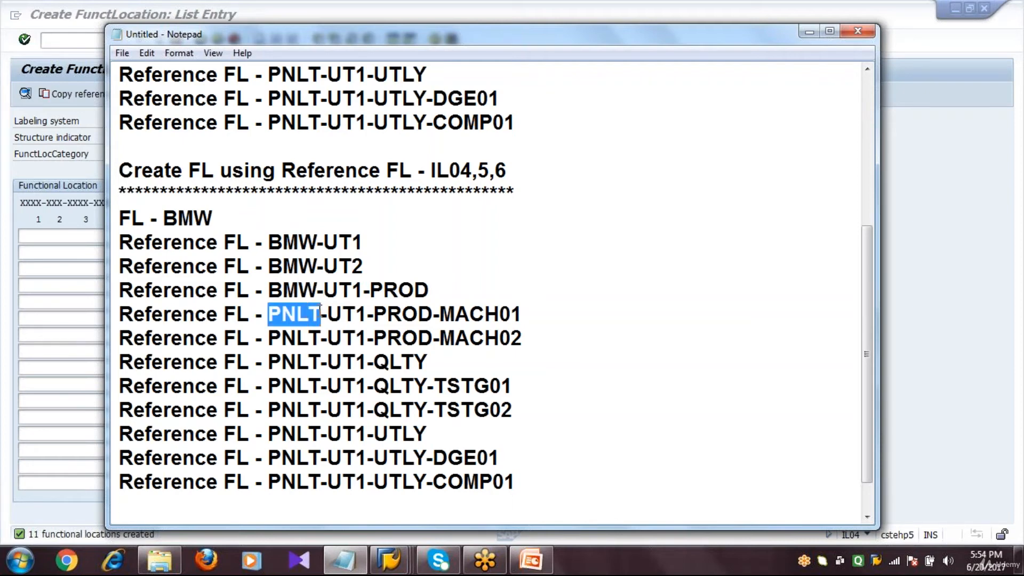
pyautogui.hotkey('ctrl', 'v')
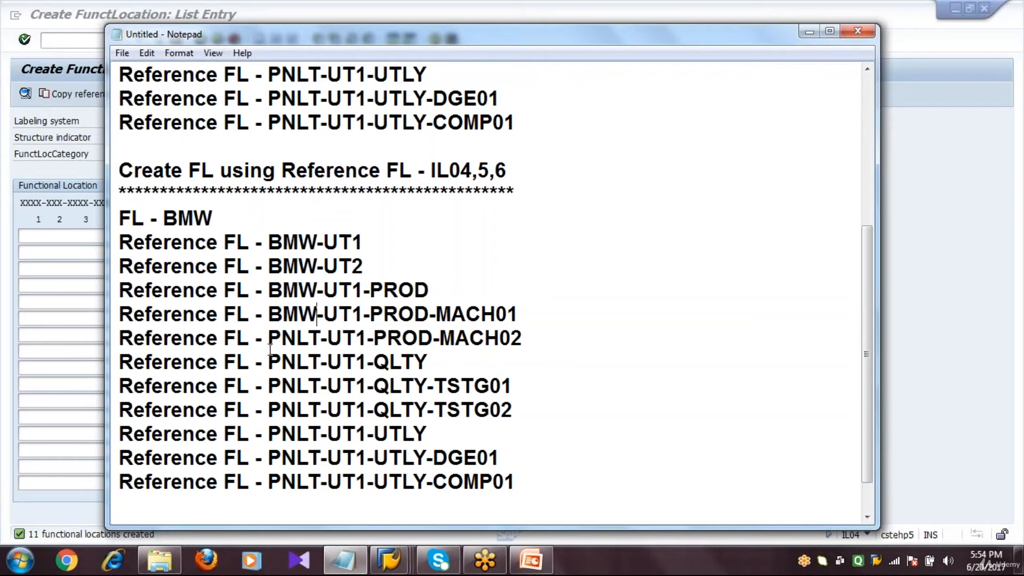
pyautogui.moveTo(269, 338); pyautogui.dragTo(318, 337)
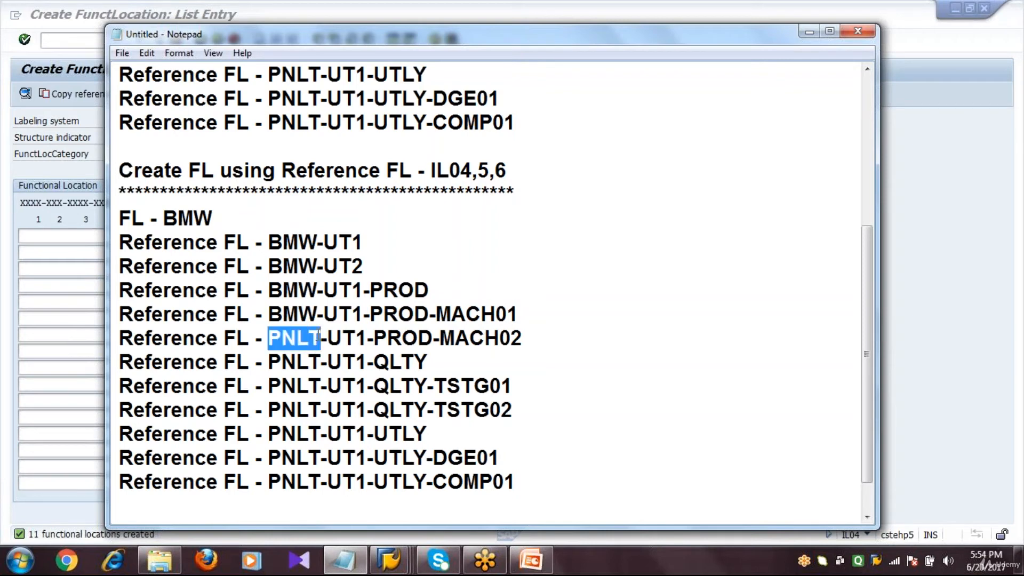
pyautogui.hotkey('ctrl', 'v')
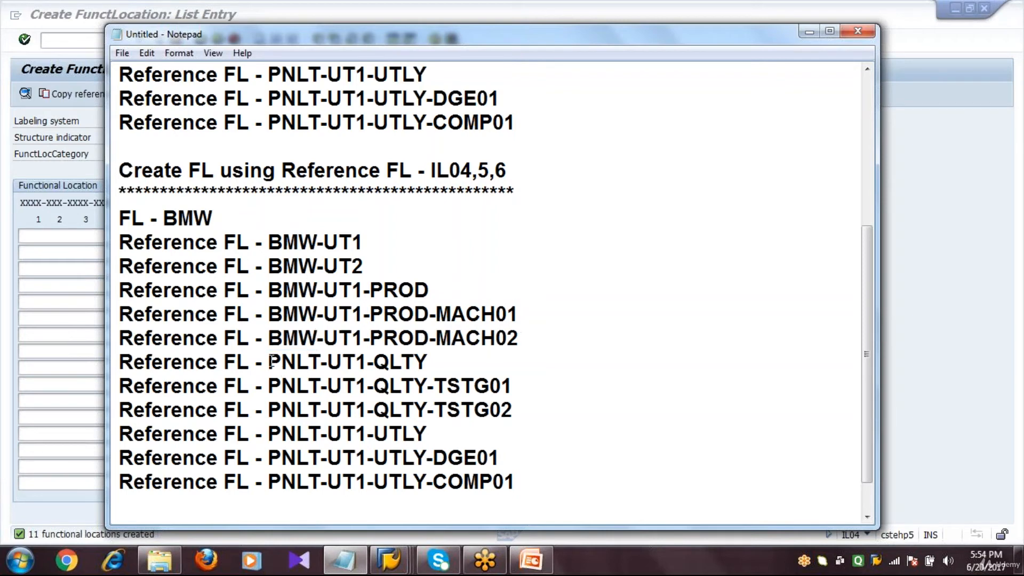
# Replace PNLT with BMW in the UT1-QLTY, UT1-QLTY-TSTG01 and UT1-QLTY-TSTG02 lines under the new heading
pyautogui.moveTo(271, 362); pyautogui.dragTo(318, 361)
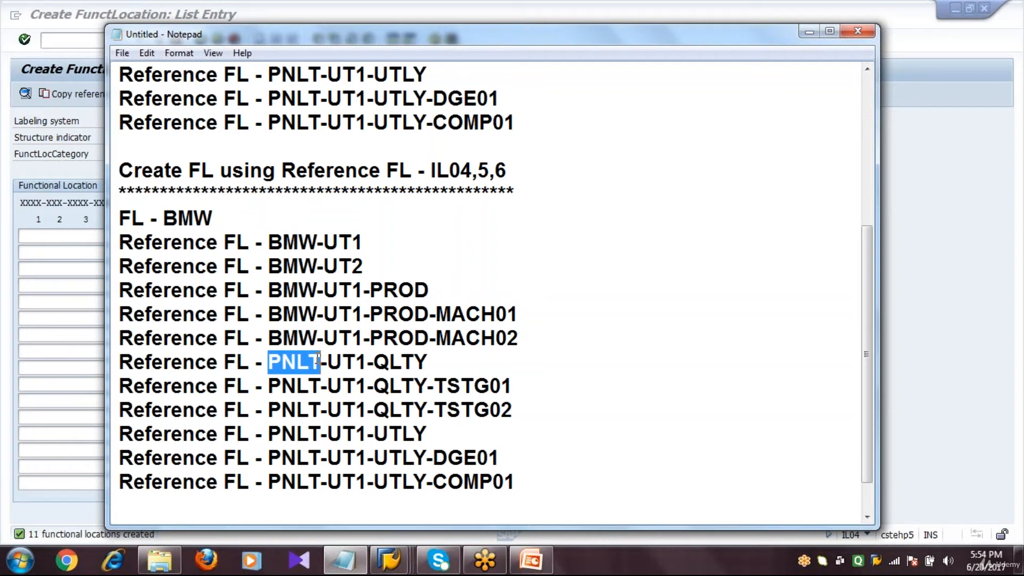
pyautogui.hotkey('ctrl', 'v')
pyautogui.moveTo(269, 385); pyautogui.dragTo(319, 385)
pyautogui.hotkey('ctrl', 'v')
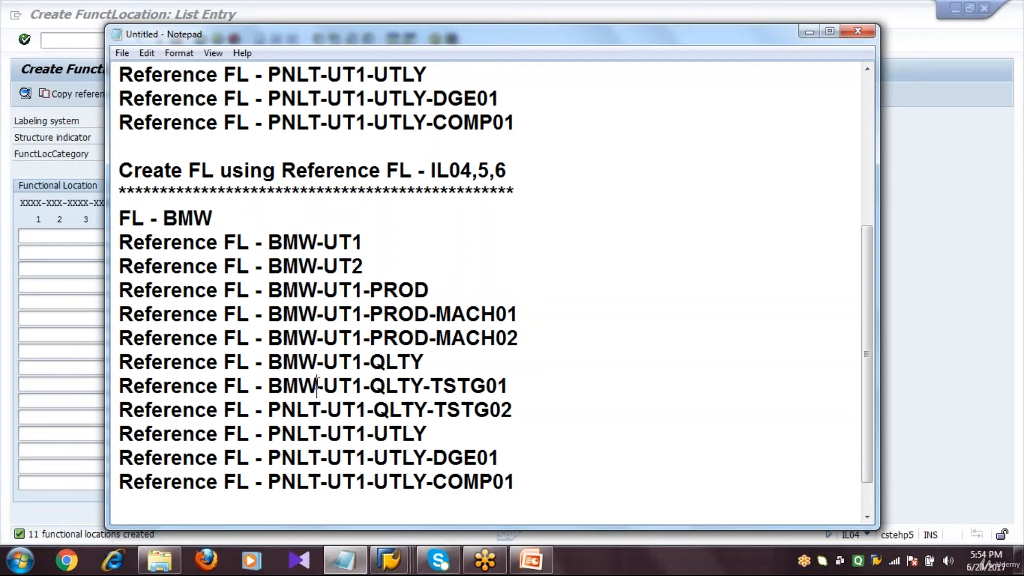
pyautogui.moveTo(269, 410); pyautogui.dragTo(324, 407)
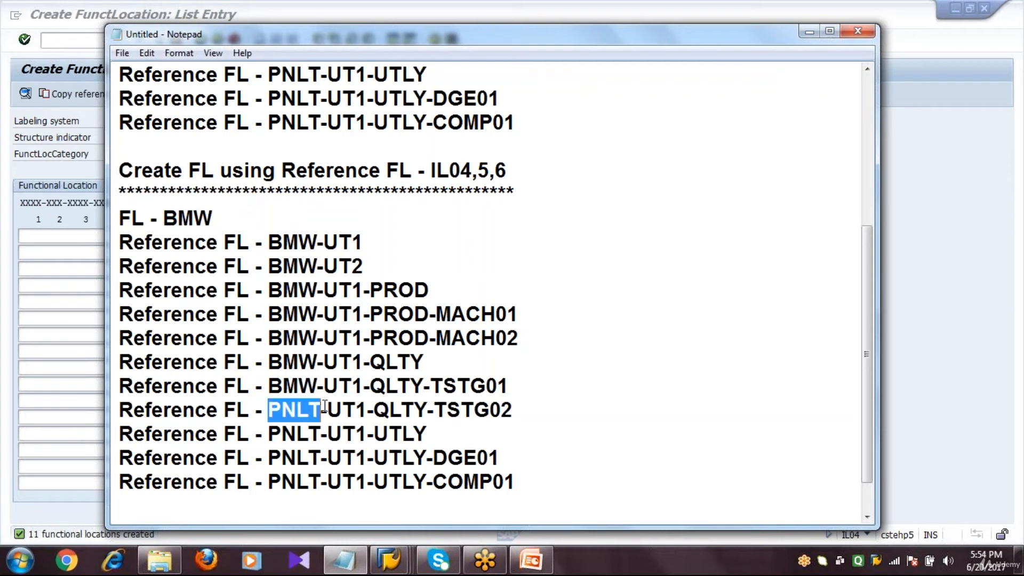
pyautogui.hotkey('ctrl', 'v')
# Replace PNLT with BMW in the UT1-UTLY, UT1-UTLY-DGE01 and UT1-UTLY-COMP01 lines under the new heading
pyautogui.moveTo(269, 434); pyautogui.dragTo(321, 427)
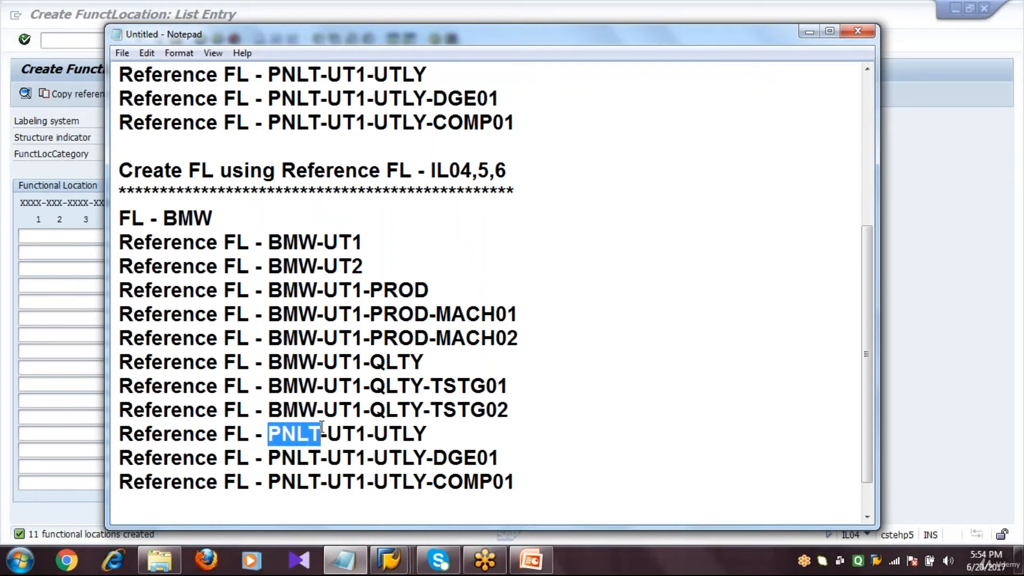
pyautogui.hotkey('ctrl', 'v')
pyautogui.moveTo(272, 457); pyautogui.dragTo(317, 457)
pyautogui.hotkey('ctrl', 'v')
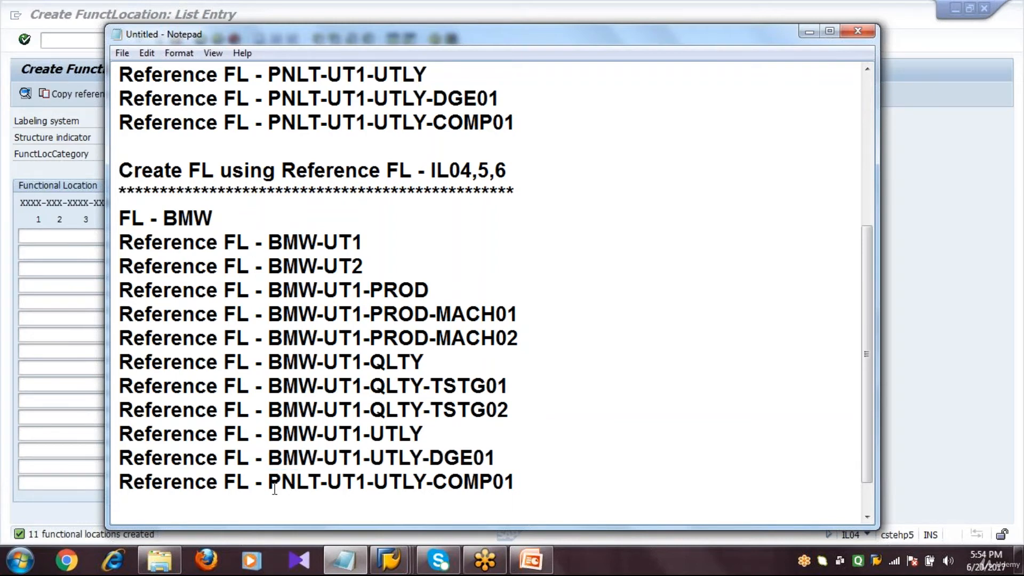
pyautogui.moveTo(269, 481); pyautogui.dragTo(317, 476)
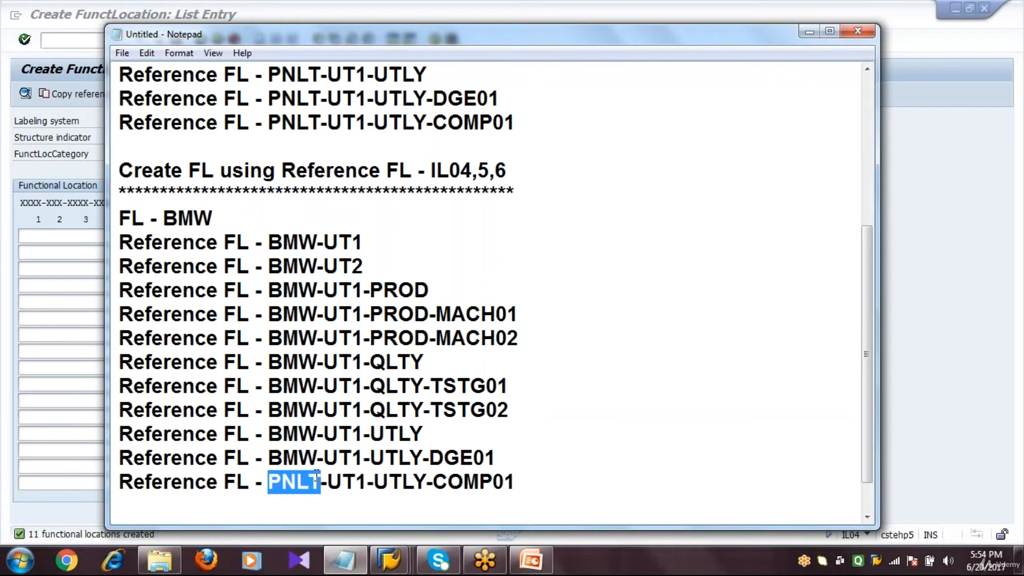
pyautogui.hotkey('ctrl', 'v')
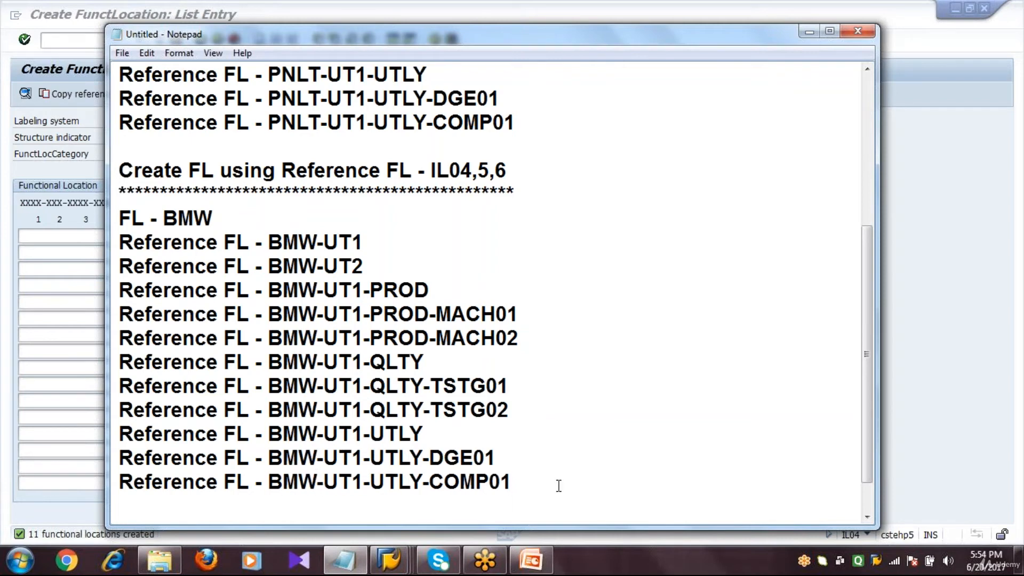
# Switch to SAP and view the details of the status message about the created functional locations, closing them again
pyautogui.click(90, 434)
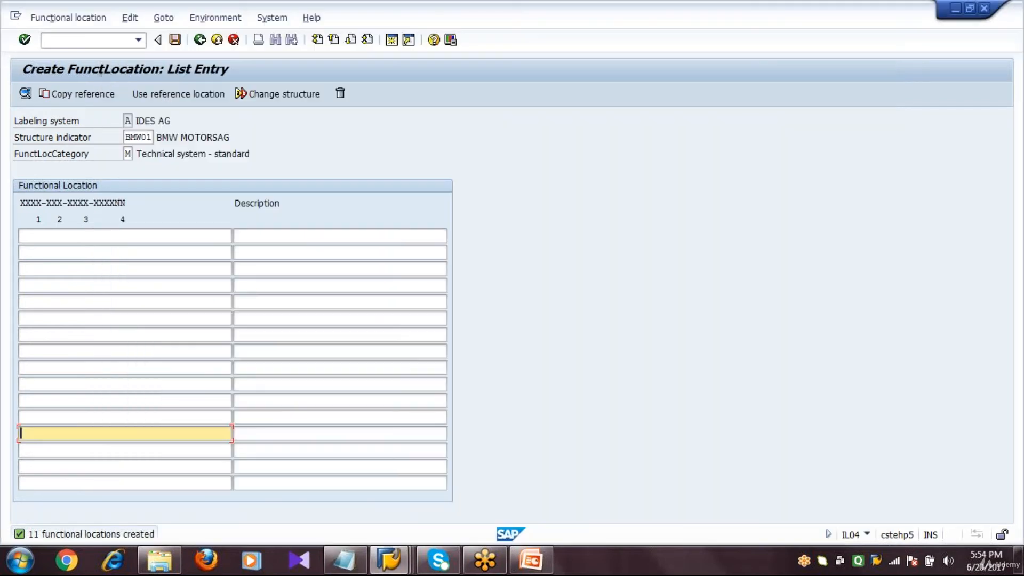
pyautogui.doubleClick(80, 534)
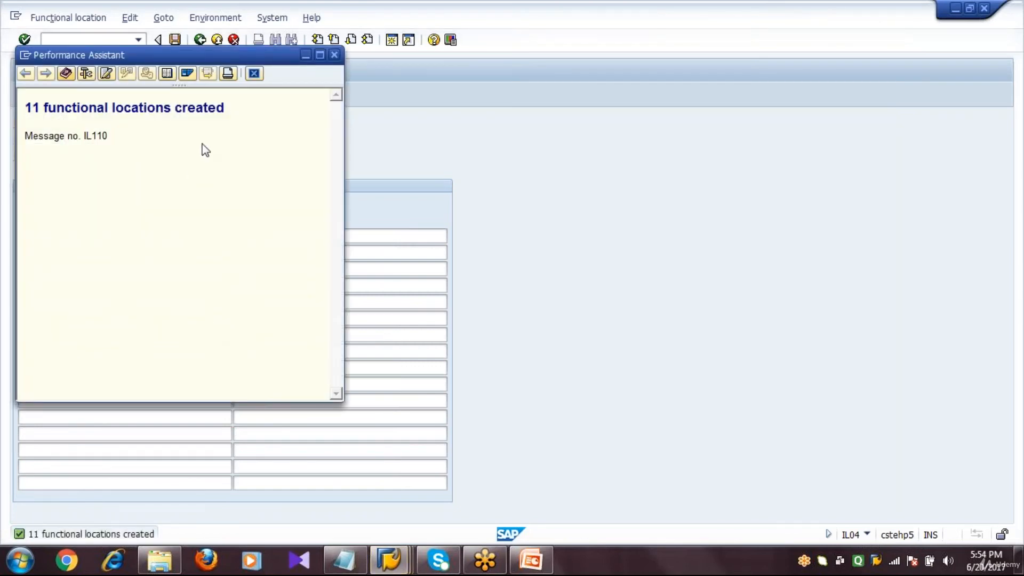
pyautogui.click(254, 74)
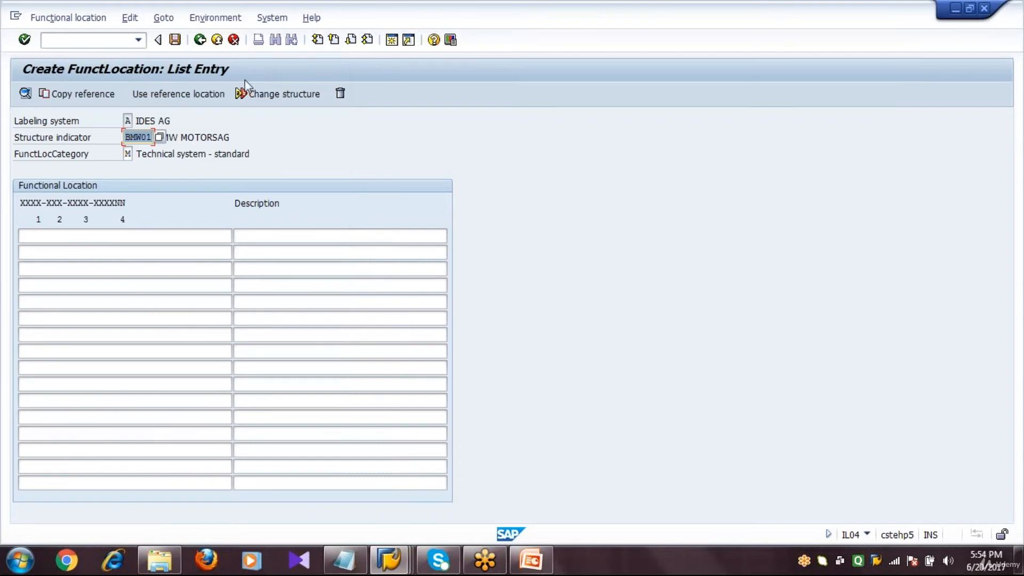
# Leave the functional location list entry and open functional location BMW for changing in transaction IL02
pyautogui.click(201, 41)
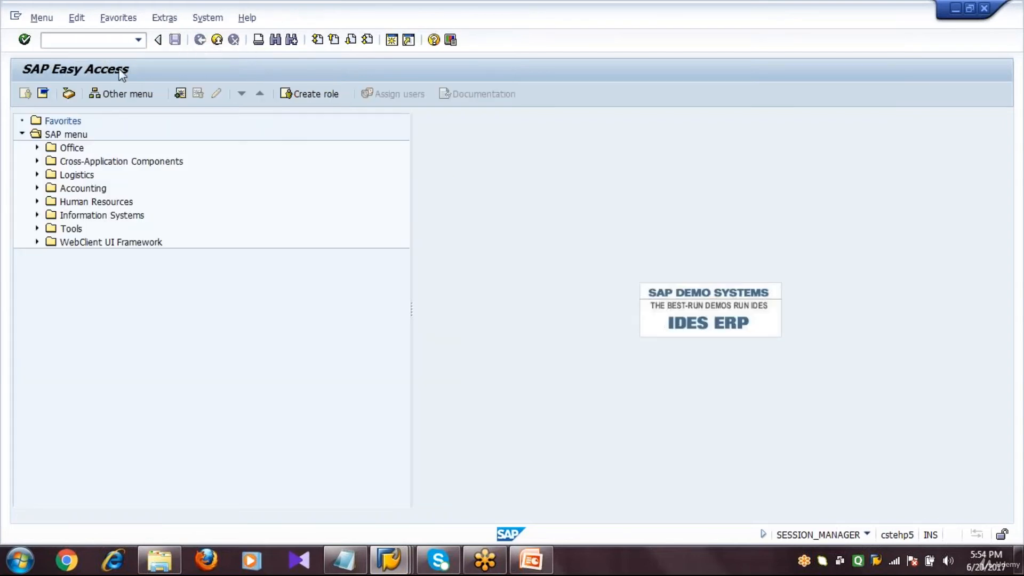
pyautogui.write('IL02')
pyautogui.press('Return')
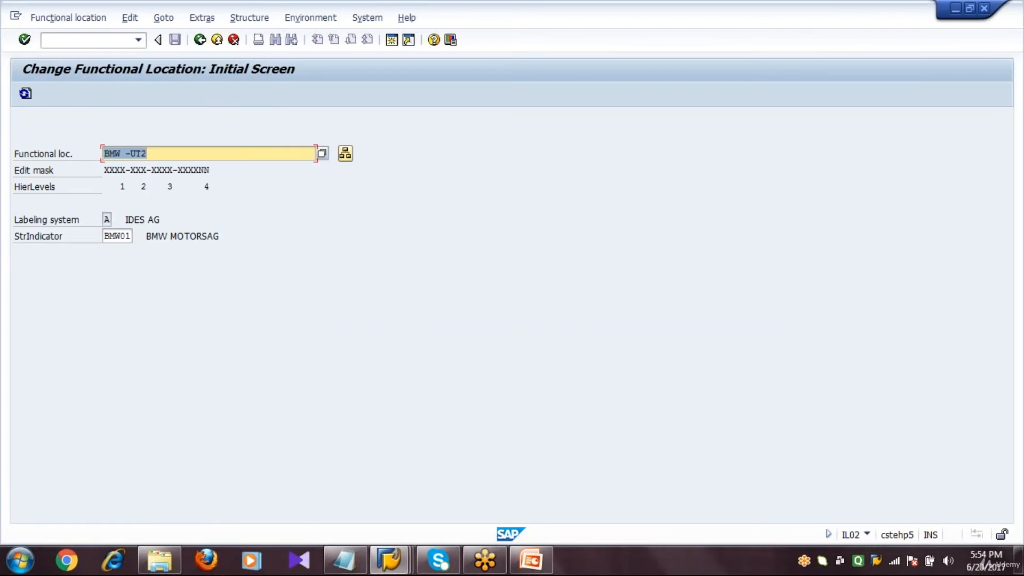
pyautogui.write('BMW')
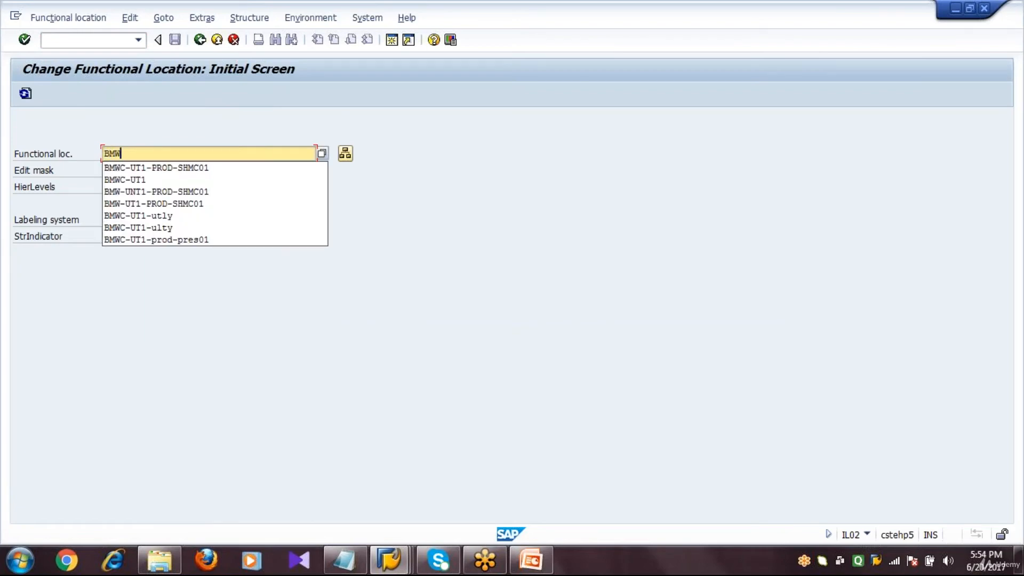
pyautogui.press('Return')
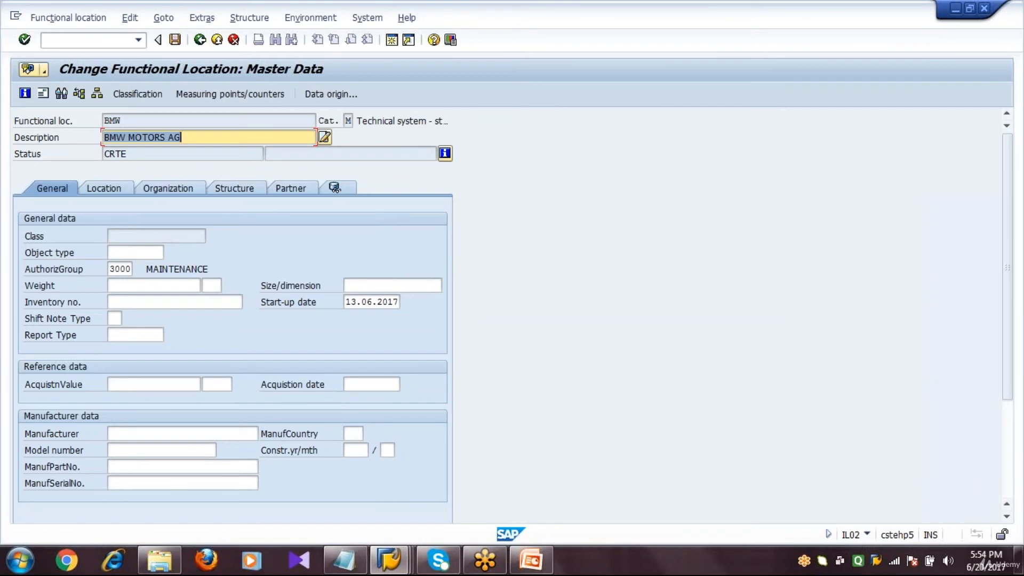
# Restart the change transaction with /NIL02 and reopen the master data of functional location BMW
pyautogui.click(89, 40)
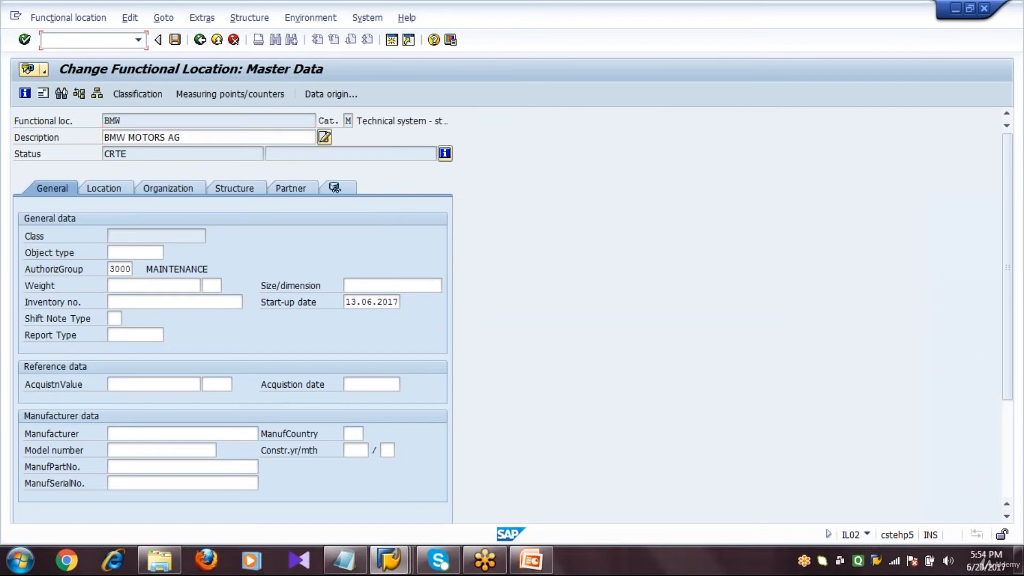
pyautogui.write('/NIL02')
pyautogui.press('Return')
pyautogui.click(197, 155)
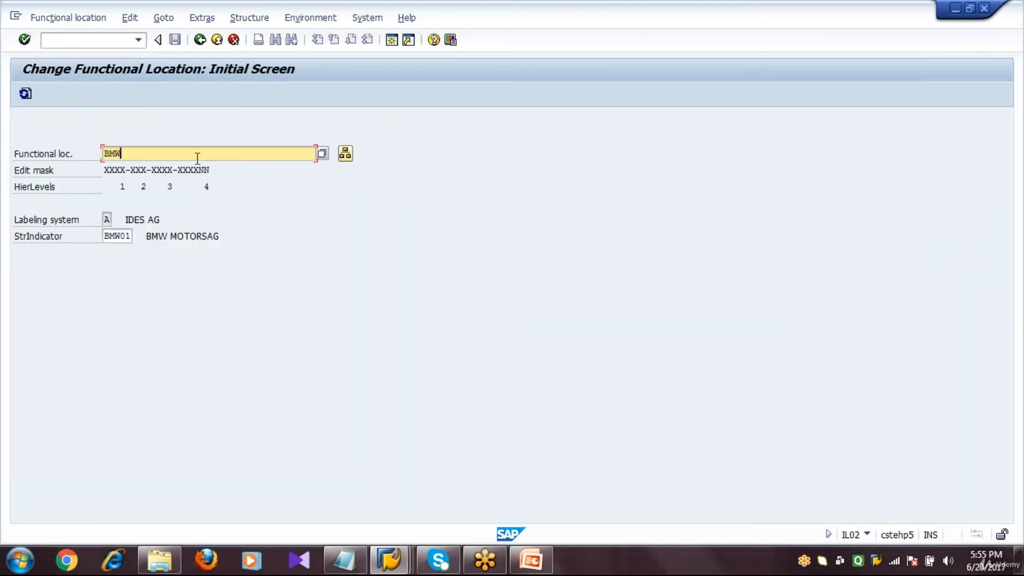
pyautogui.press('Return')
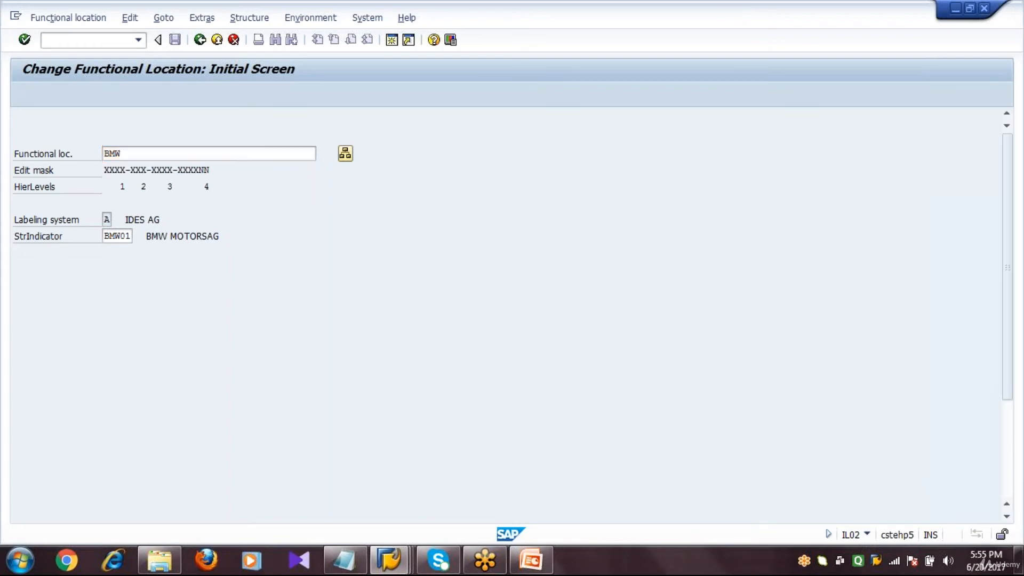
# Examine BMW's general, location, organization and structure data, including its superior functional location and account assignment
pyautogui.click(201, 138)
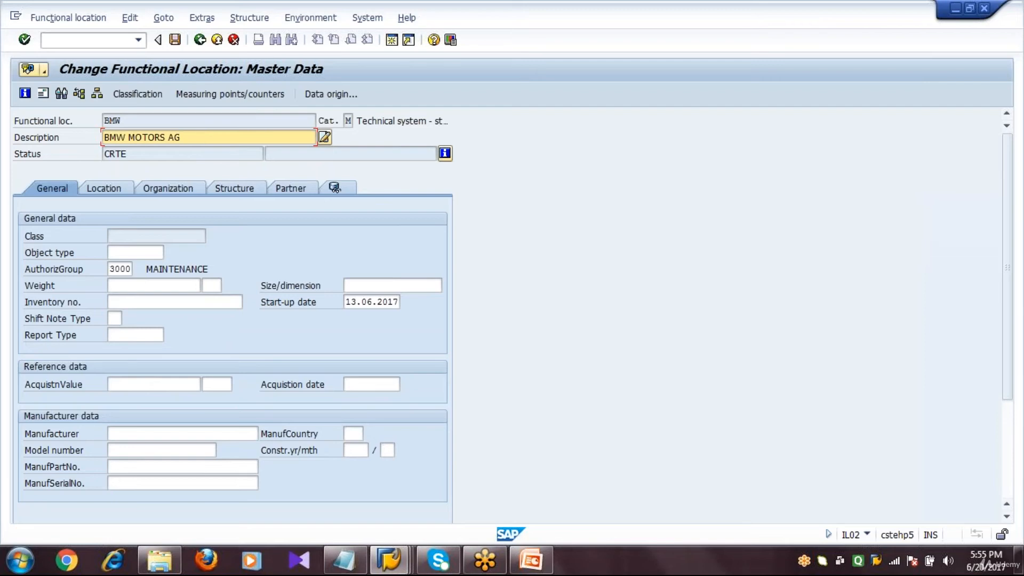
pyautogui.click(103, 188)
pyautogui.click(228, 190)
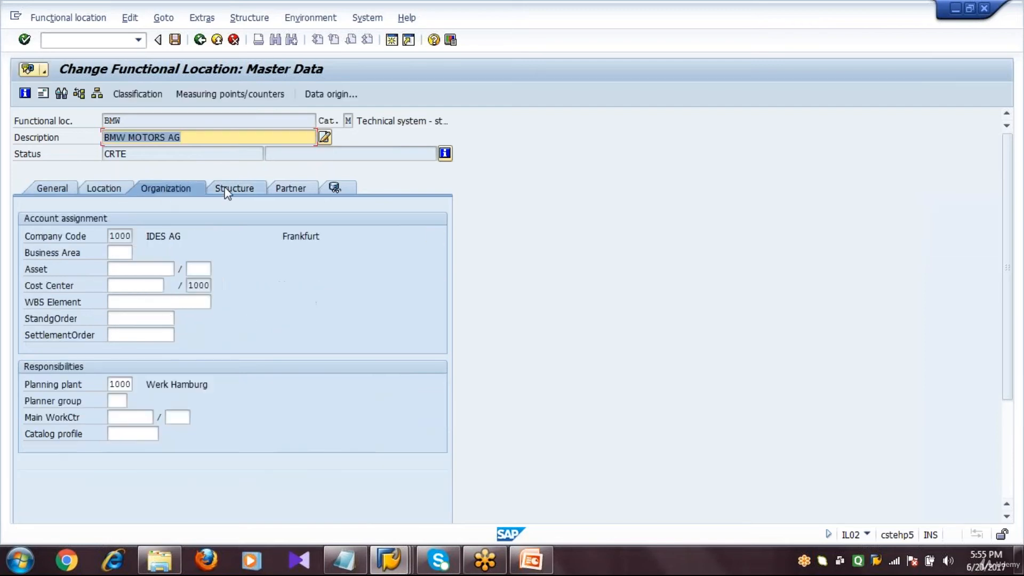
pyautogui.click(130, 121)
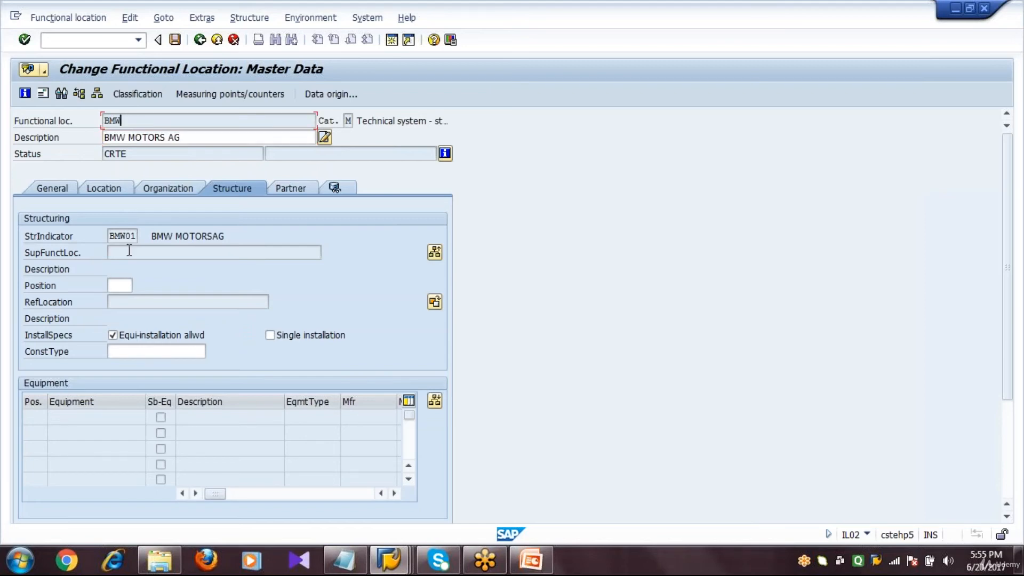
pyautogui.click(129, 252)
pyautogui.click(166, 191)
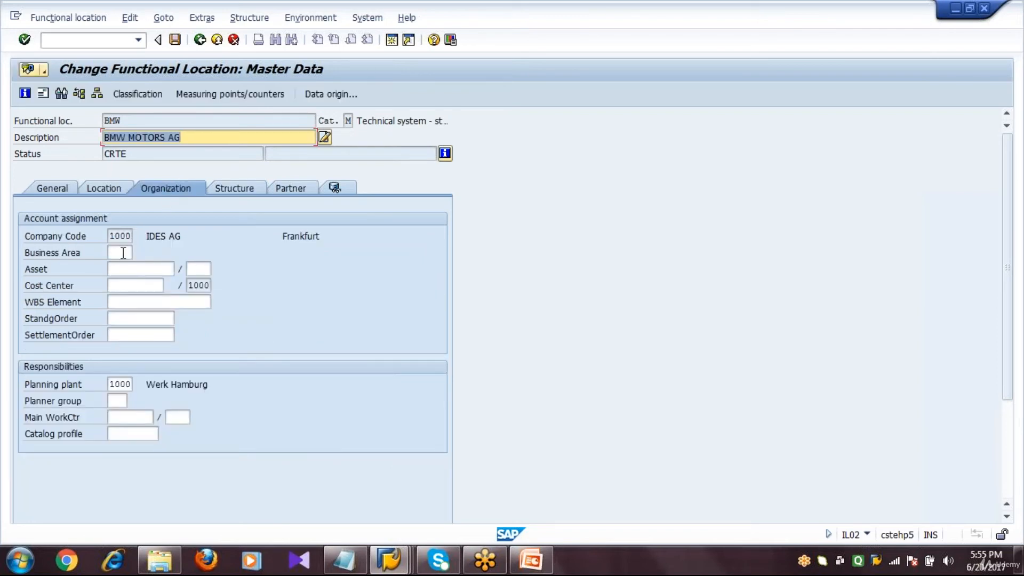
pyautogui.click(59, 189)
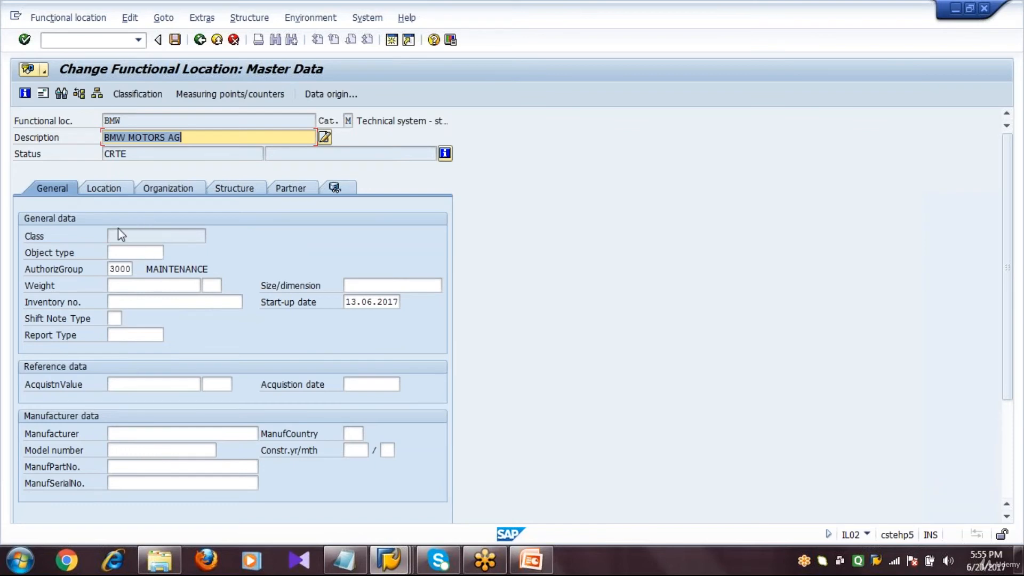
pyautogui.click(123, 186)
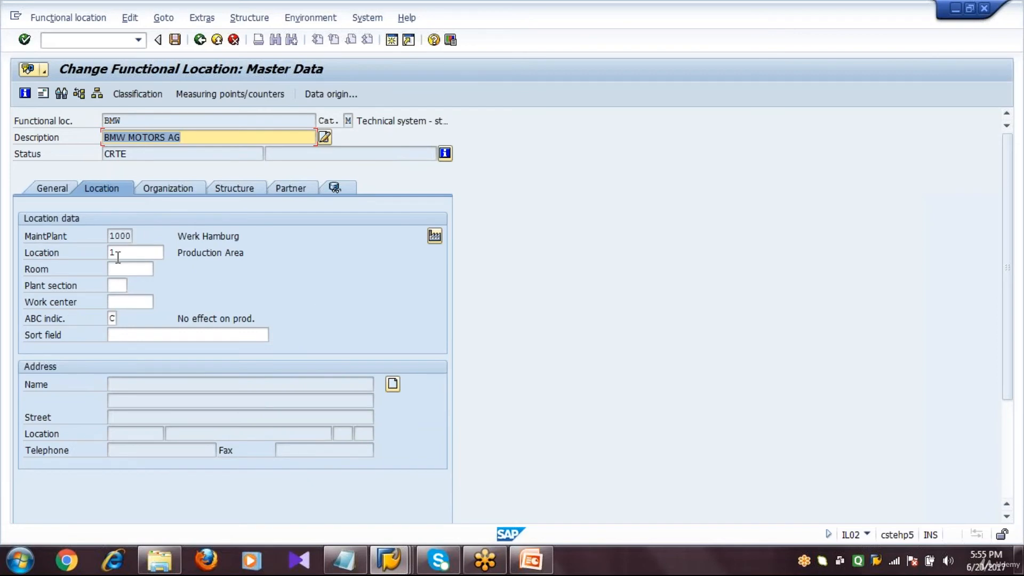
pyautogui.click(164, 187)
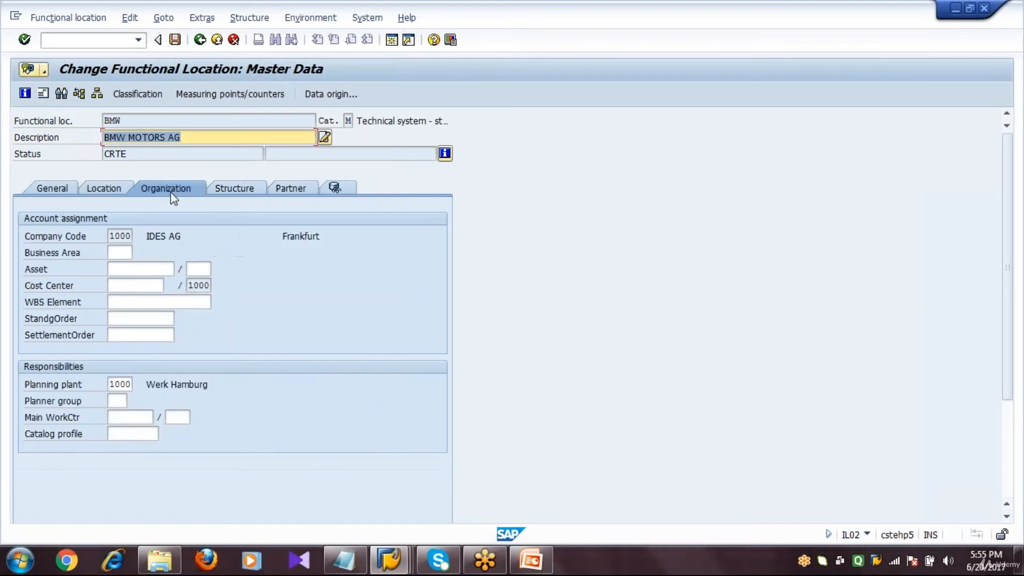
# Assign business area 3000 and cost center 4300 to functional location BMW
pyautogui.click(125, 254)
pyautogui.write('3000')
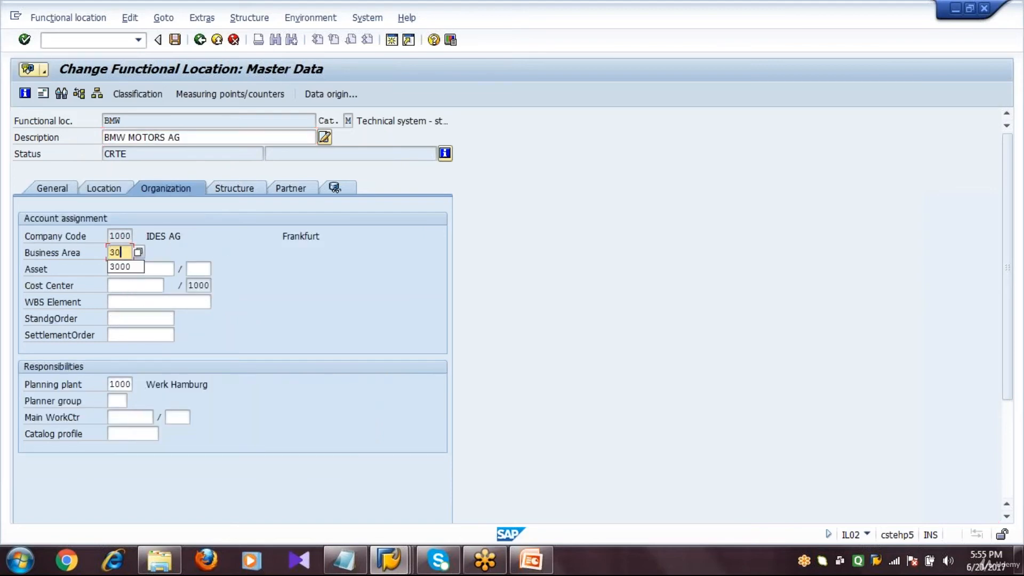
pyautogui.press('Tab')
pyautogui.press('Tab')
pyautogui.press('Tab')
pyautogui.write('4300')
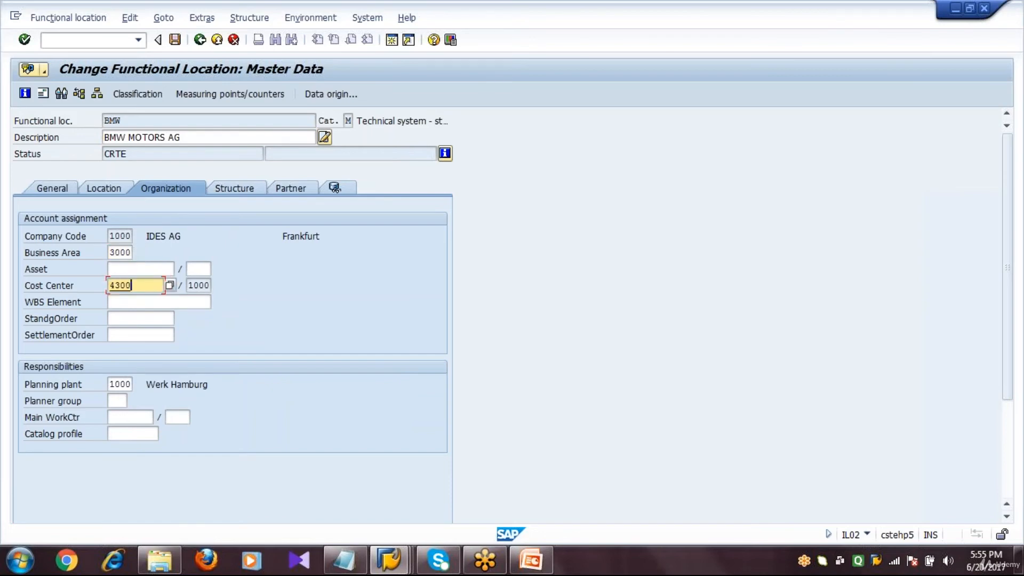
# Set the planner group of functional location BMW to 100
pyautogui.press('Tab')
pyautogui.press('Tab')
pyautogui.press('Tab')
pyautogui.press('Tab')
pyautogui.press('Tab')
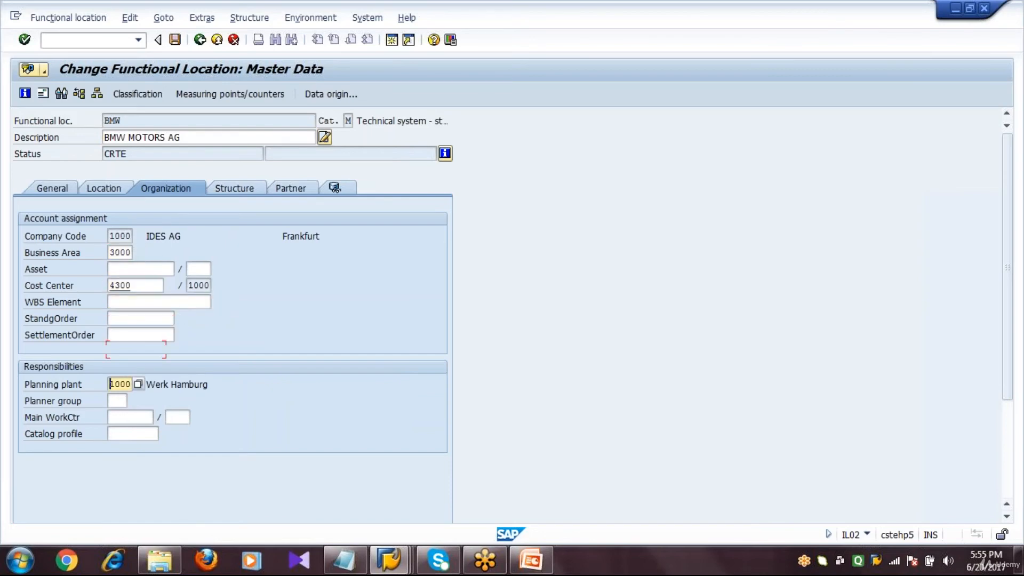
pyautogui.press('Down')
pyautogui.press('Return')
# Try to assign main work center BMW_WC1` in plant 1000 to functional location BMW
pyautogui.press('Tab')
pyautogui.press('space')
pyautogui.press('Down')
pyautogui.press('Return')
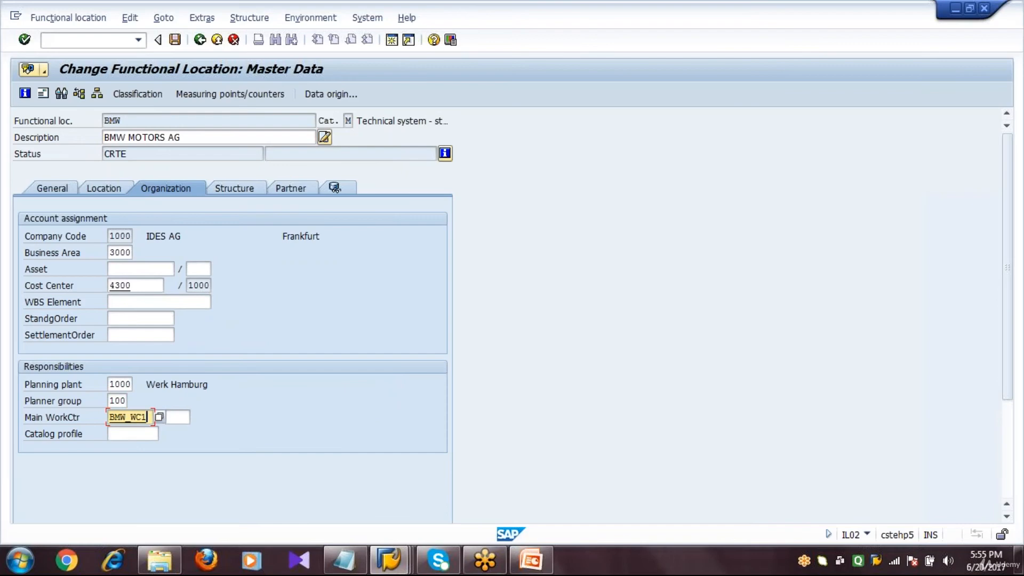
pyautogui.press('Tab')
pyautogui.press('Down')
pyautogui.press('Return')
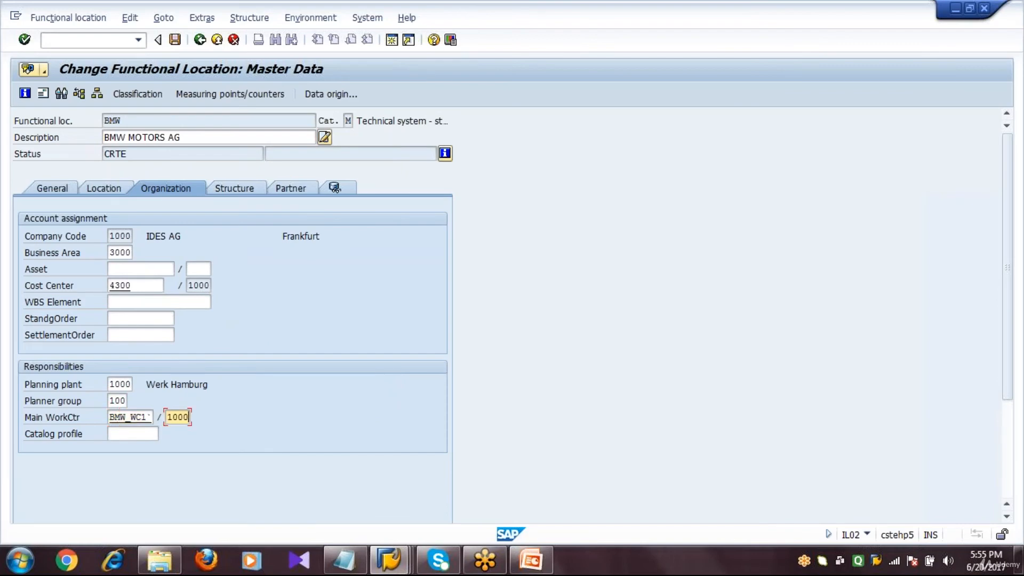
pyautogui.press('Return')
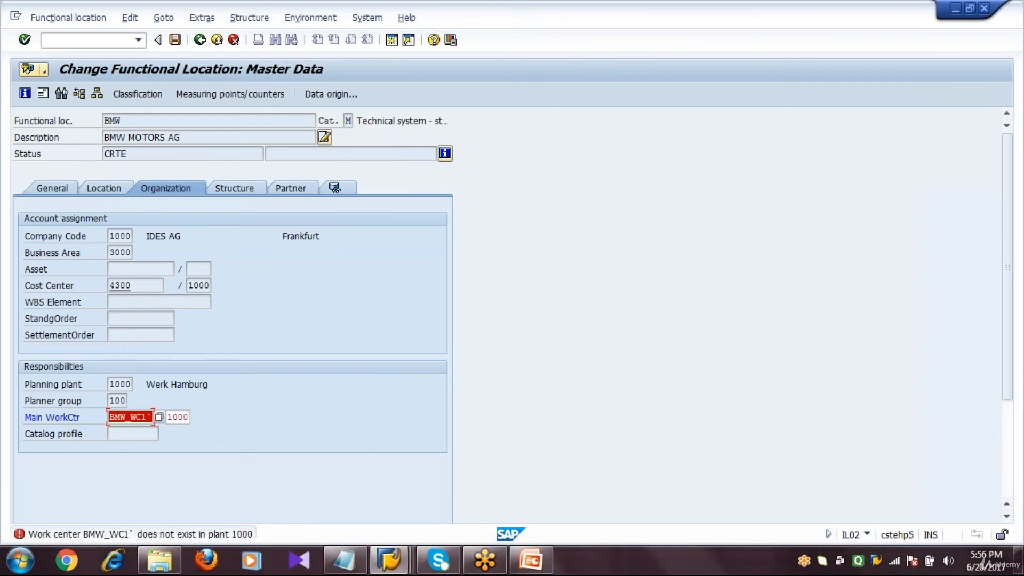
# Clear the main work center and its plant, and save the changes to functional location BMW
pyautogui.press('BackSpace')
pyautogui.press('Return')
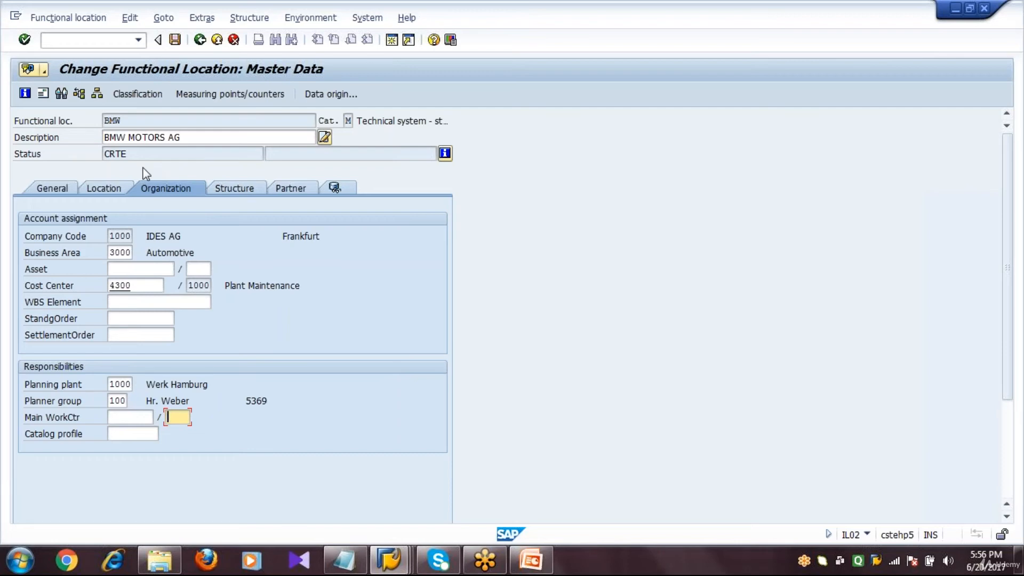
pyautogui.click(175, 42)
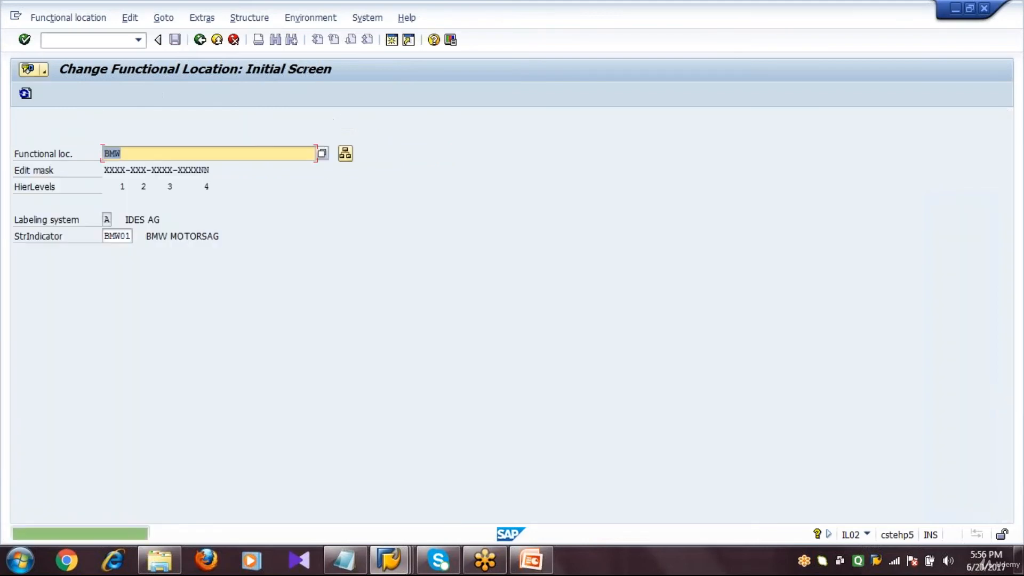
# Try to open functional location BMW-UT1 for changing, and leave the change transaction
pyautogui.click(168, 146)
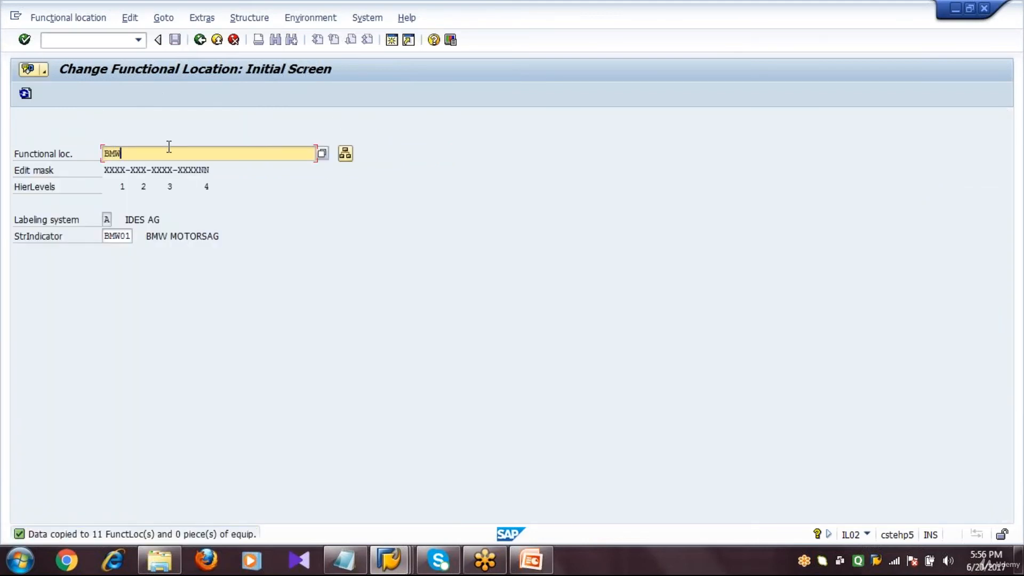
pyautogui.write('-UT1')
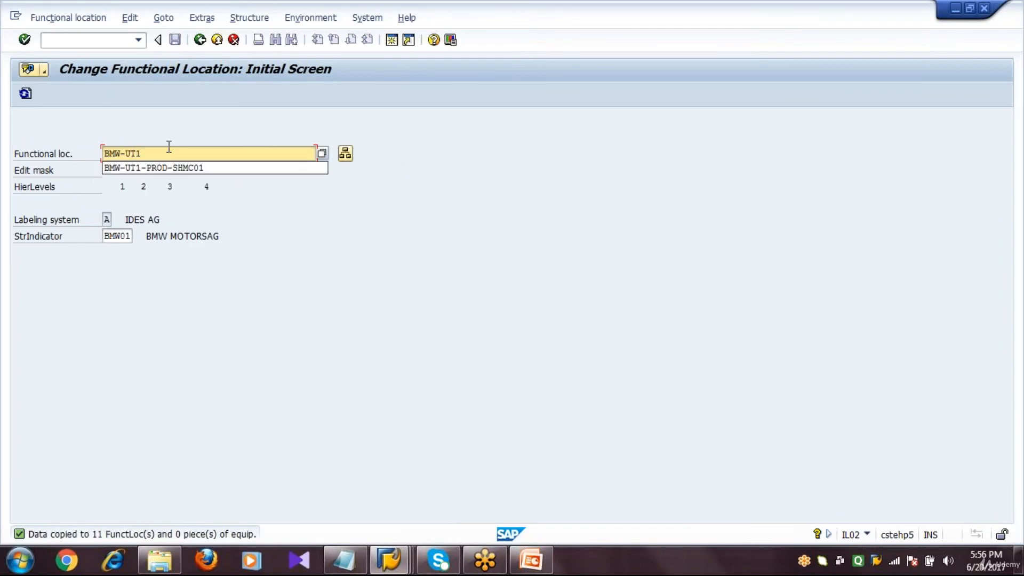
pyautogui.press('Return')
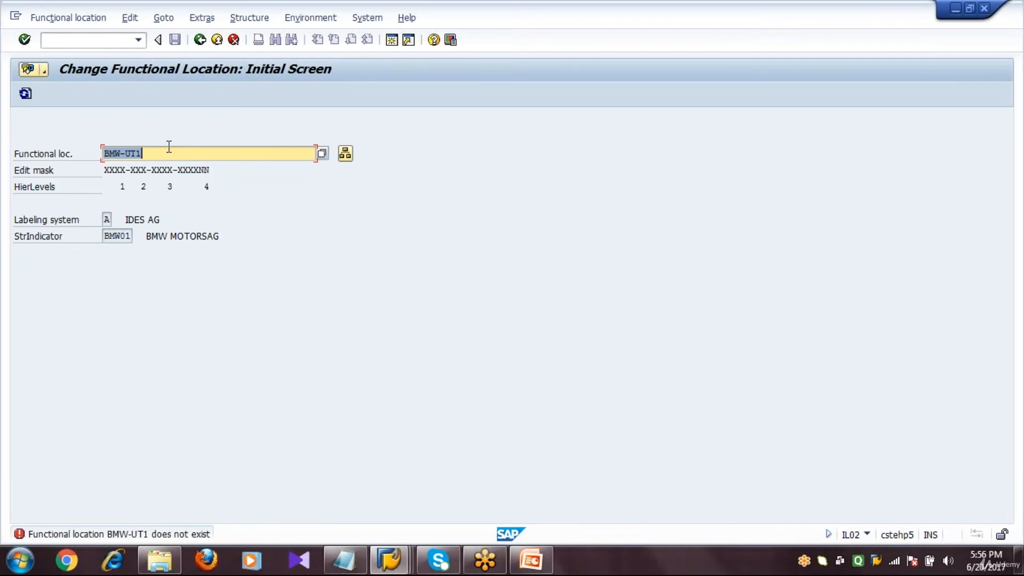
pyautogui.click(169, 146)
pyautogui.click(343, 565)
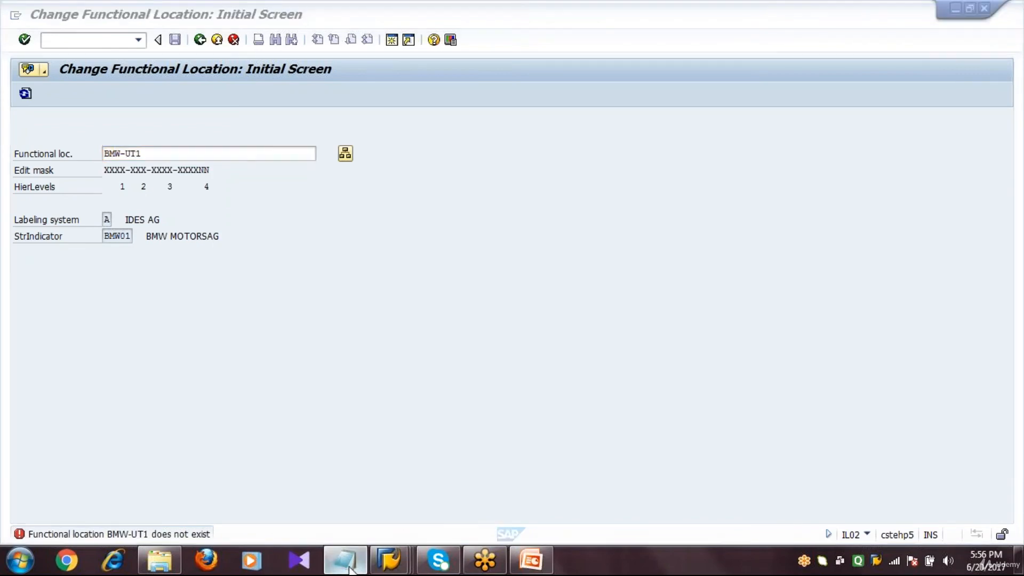
pyautogui.click(23, 337)
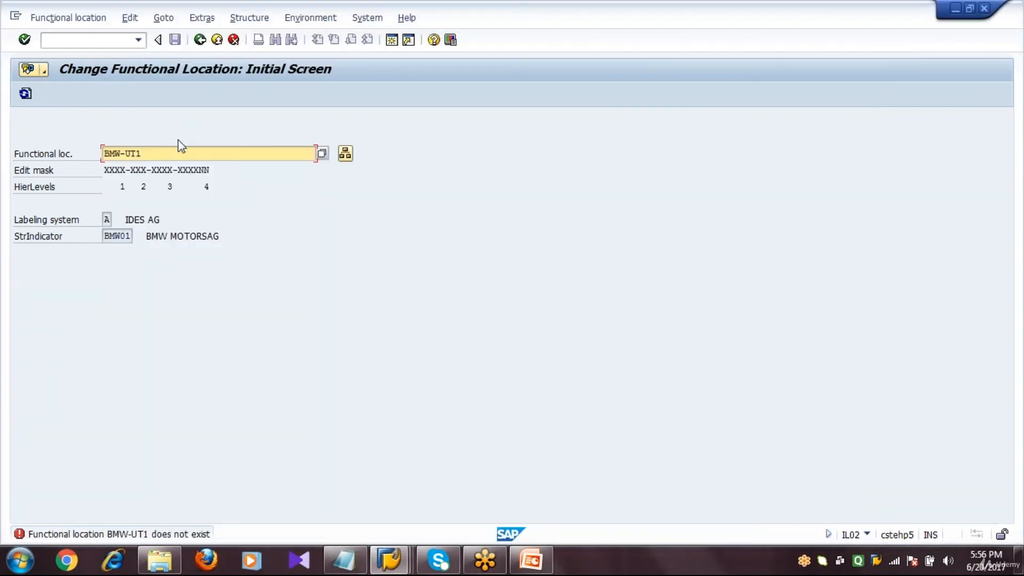
pyautogui.press('Return')
pyautogui.click(200, 40)
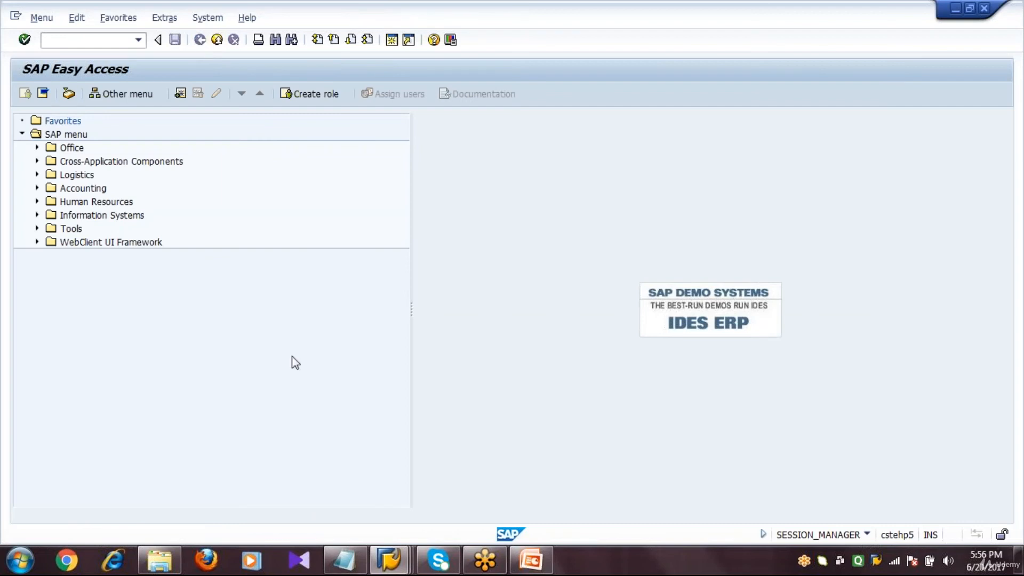
# Display the structure list of functional location BMW in transaction IH01 and expand its whole hierarchy
pyautogui.click(395, 561)
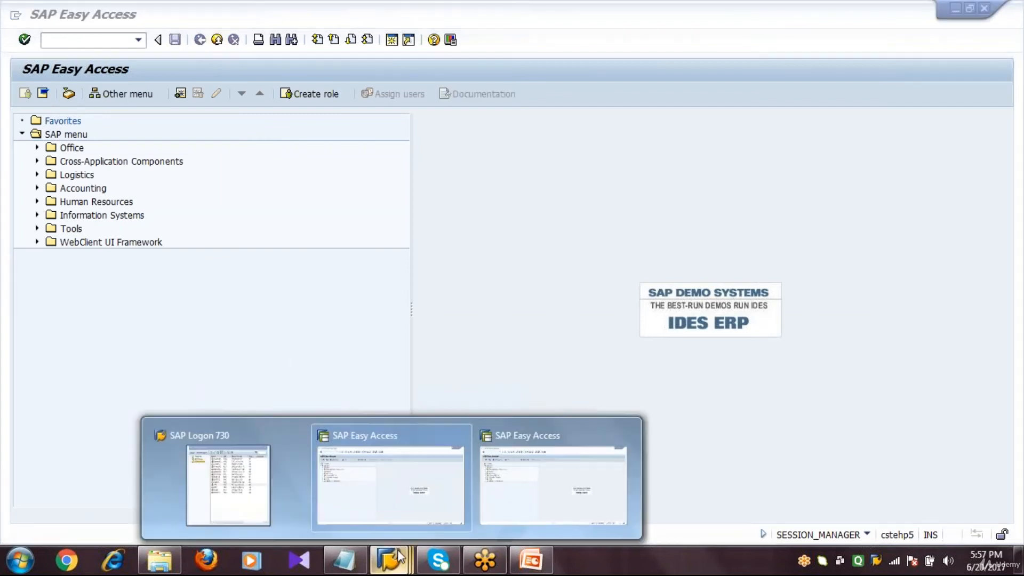
pyautogui.click(413, 480)
pyautogui.click(392, 566)
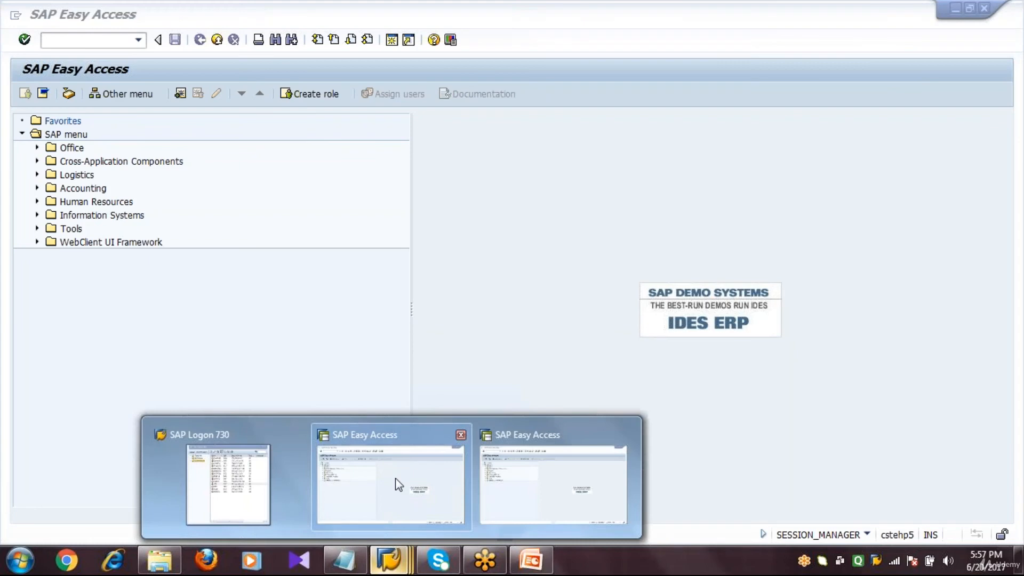
pyautogui.click(393, 483)
pyautogui.click(106, 39)
pyautogui.write('IH01')
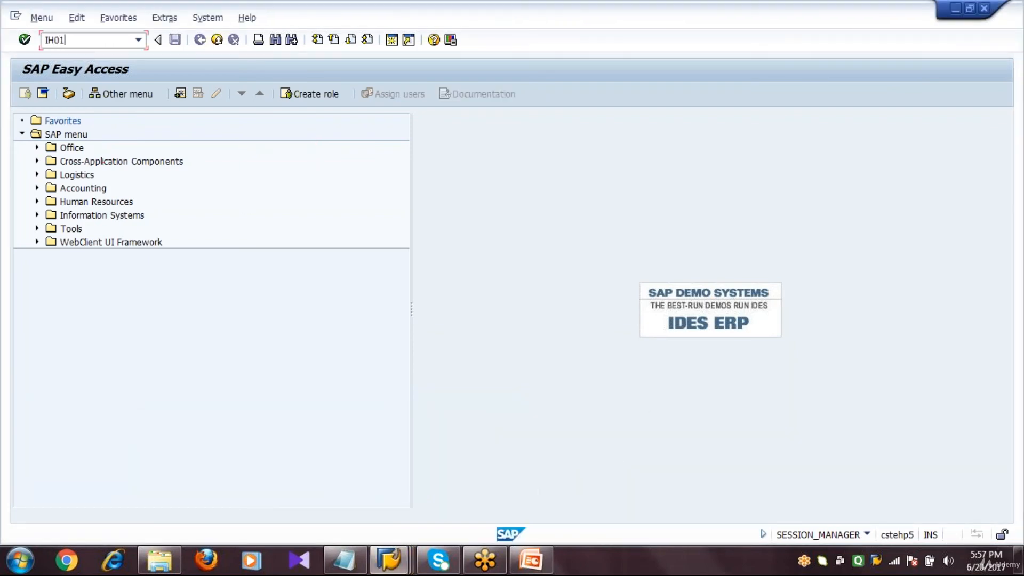
pyautogui.press('Return')
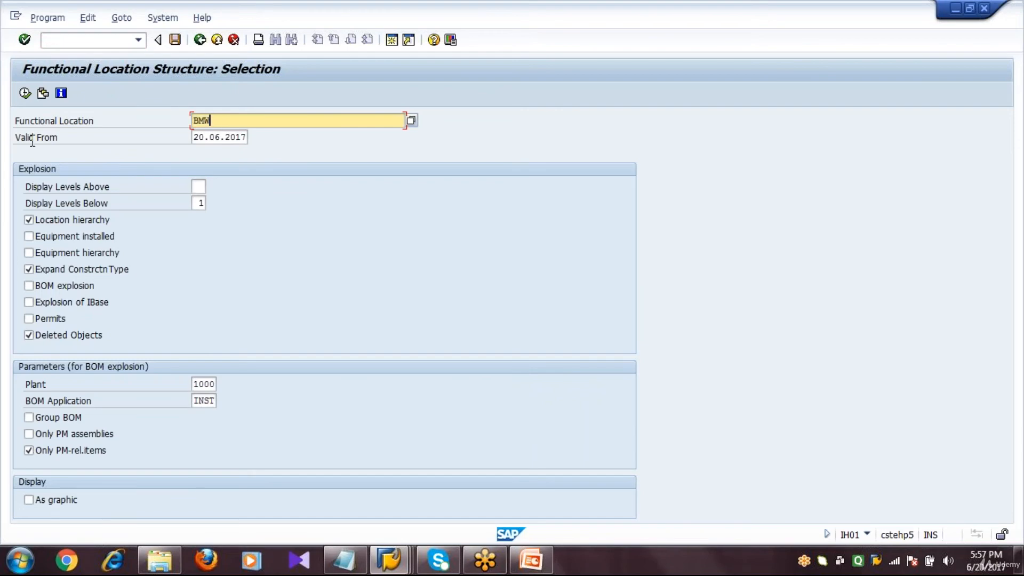
pyautogui.click(25, 93)
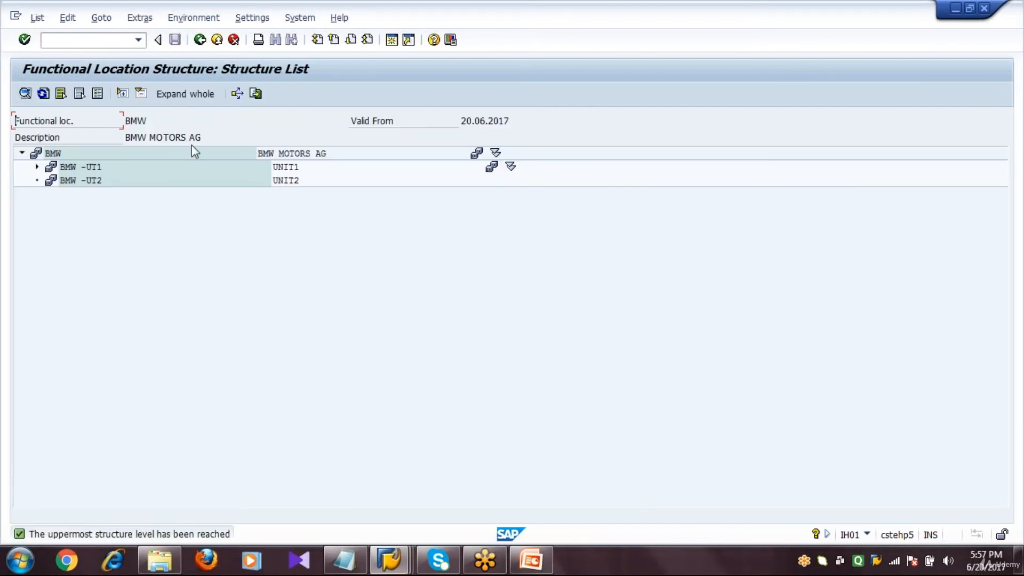
pyautogui.click(189, 96)
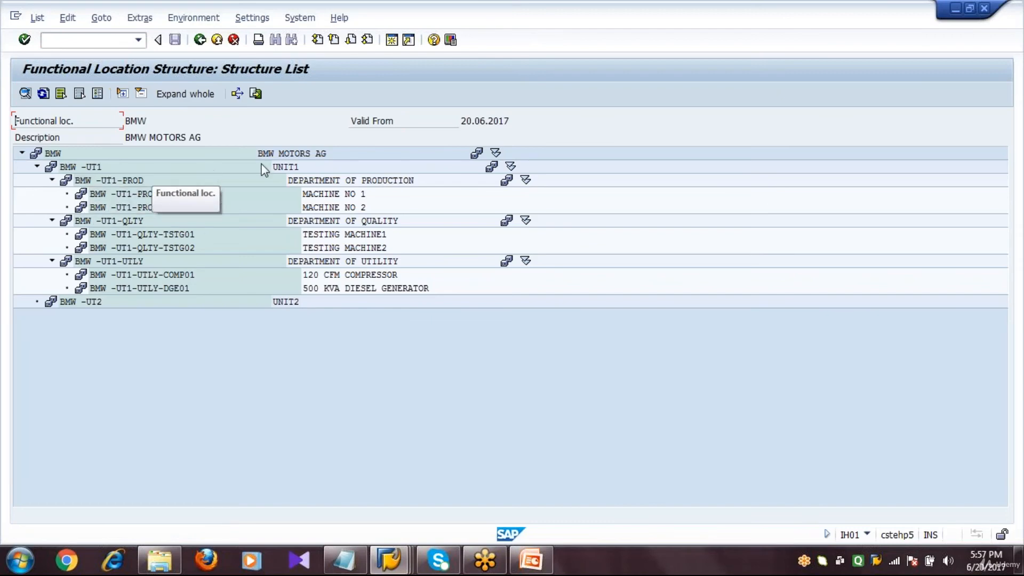
# Compare the expanded BMW structure with the list in Notepad, and leave the structure display for the SAP start screen
pyautogui.click(293, 169)
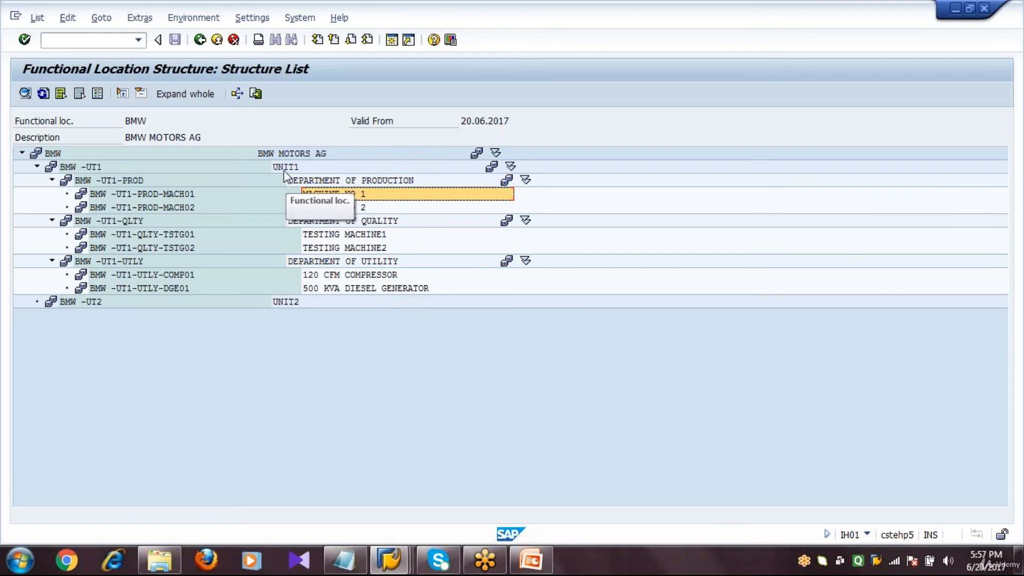
pyautogui.click(347, 565)
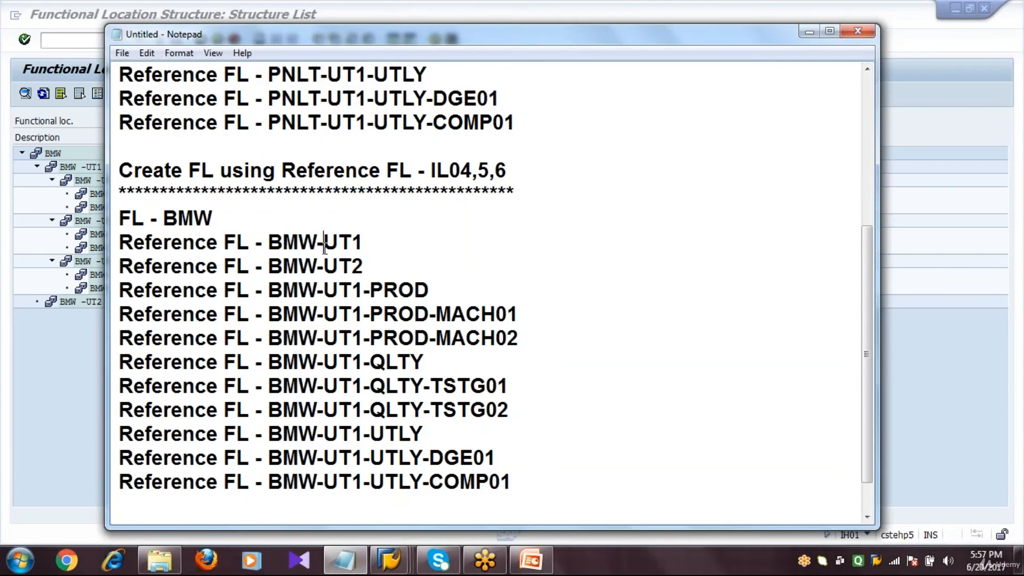
pyautogui.moveTo(226, 35); pyautogui.dragTo(386, 50)
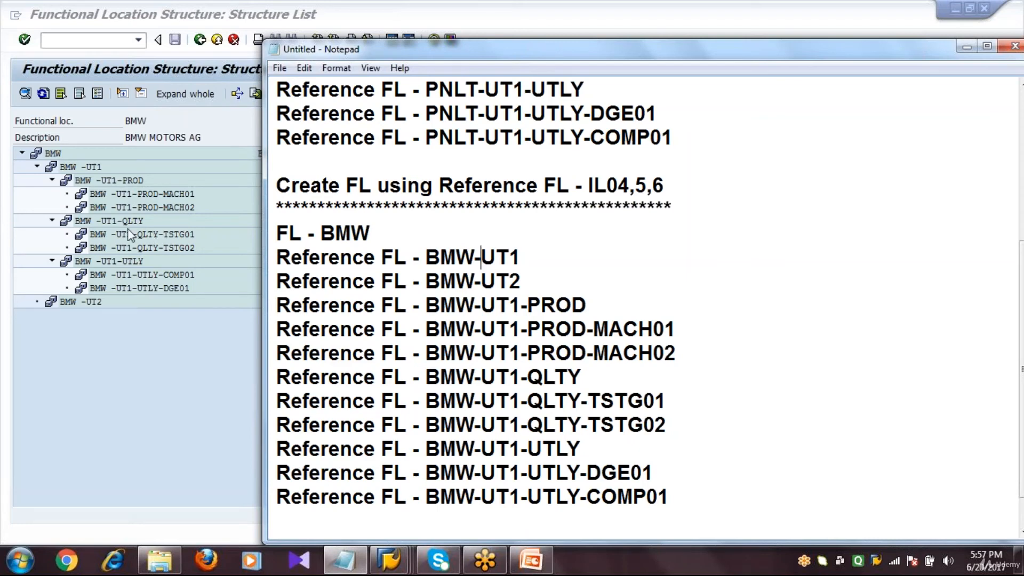
pyautogui.click(157, 335)
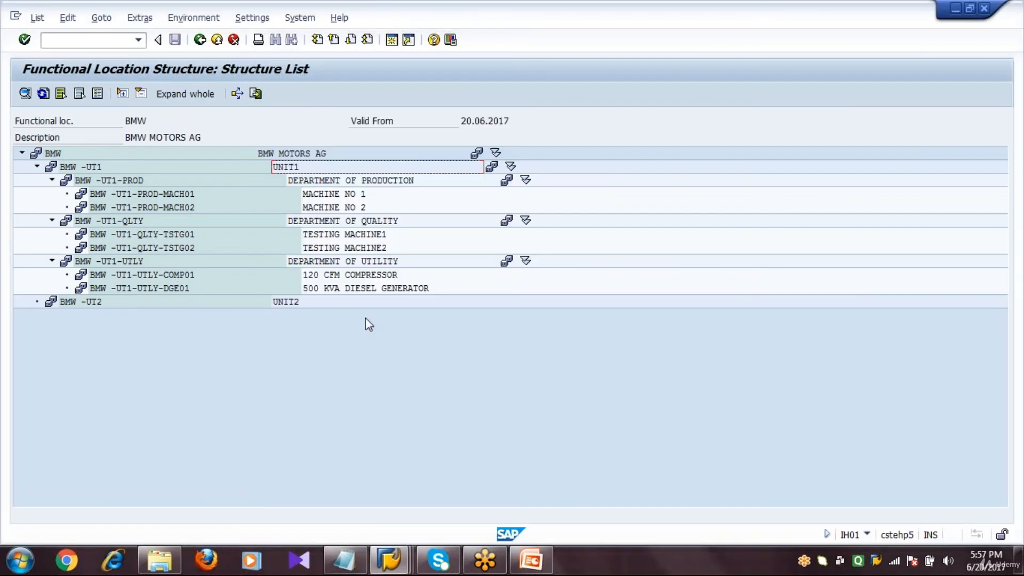
pyautogui.click(395, 292)
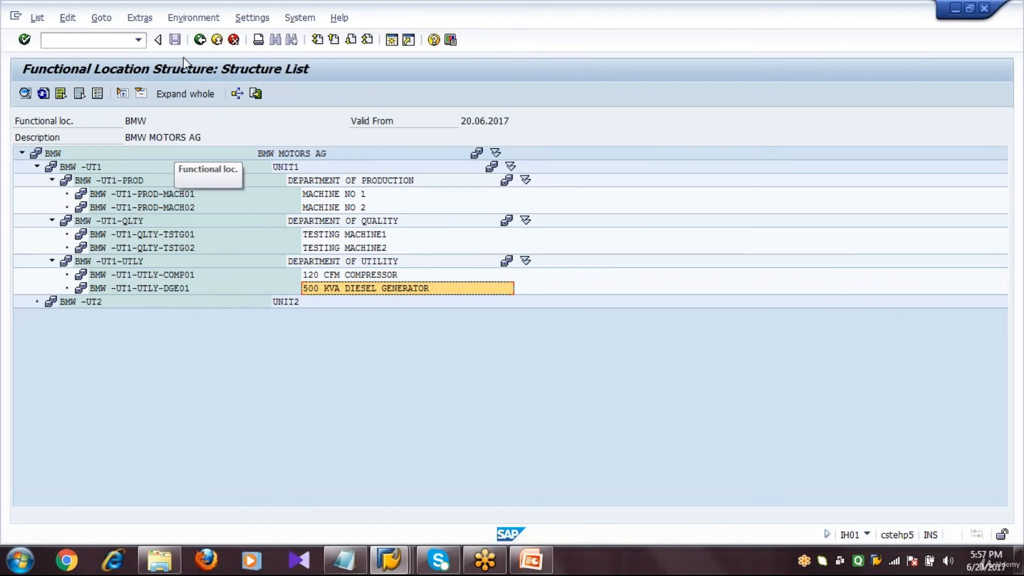
pyautogui.click(200, 40)
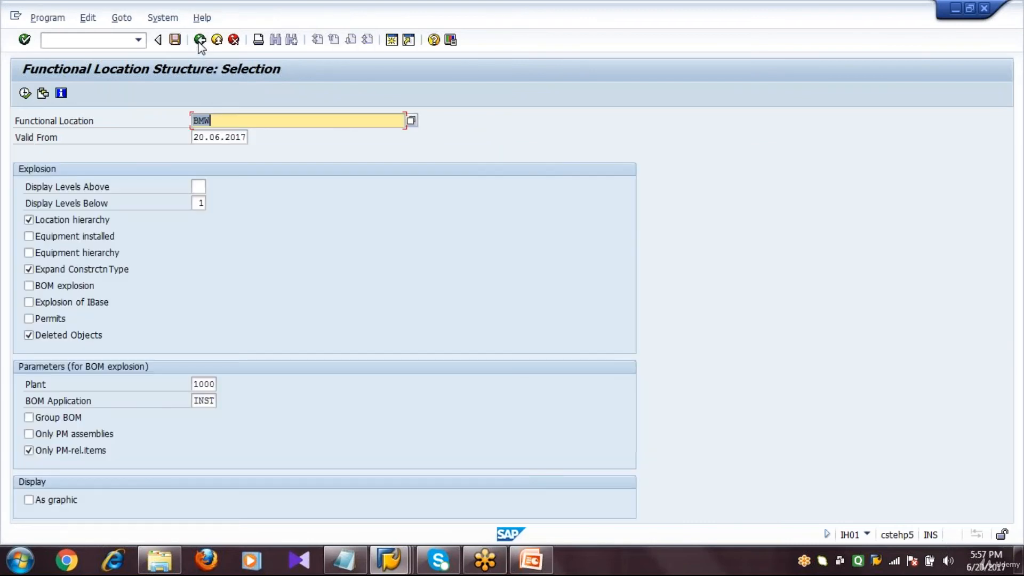
pyautogui.click(199, 41)
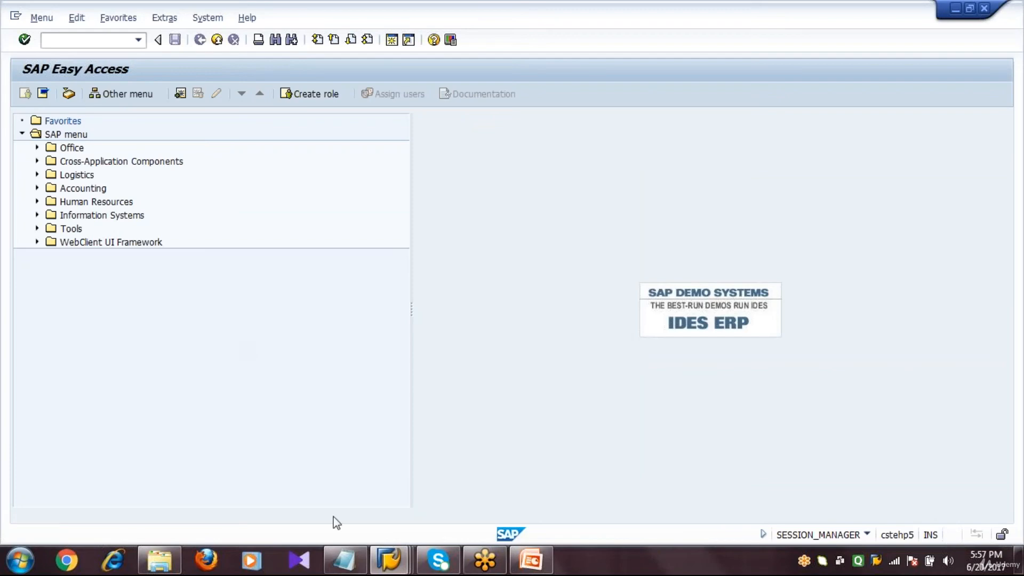
# Check the BMW list in Notepad, and start functional location list entry in SAP with transaction IL04
pyautogui.click(345, 562)
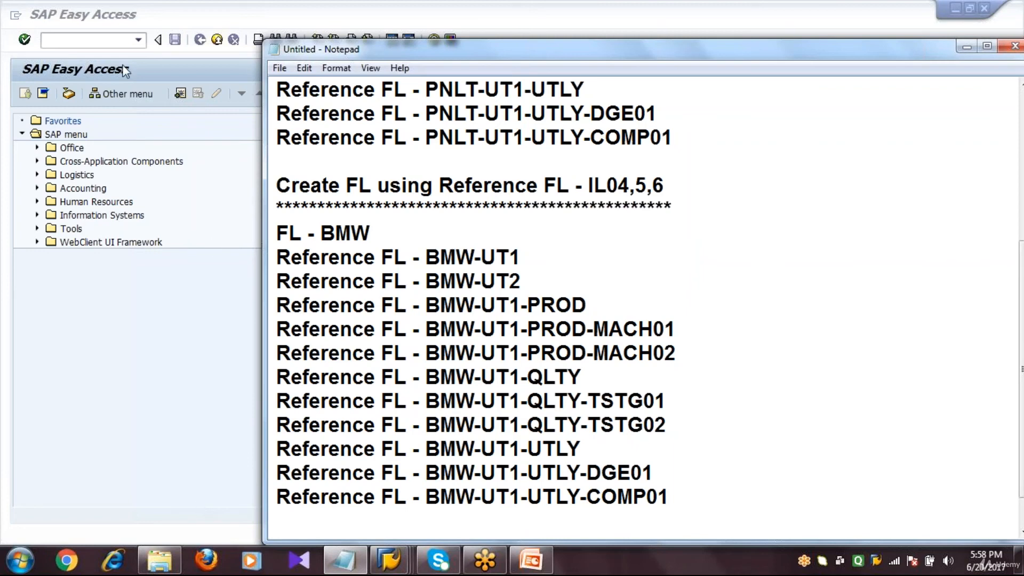
pyautogui.click(121, 42)
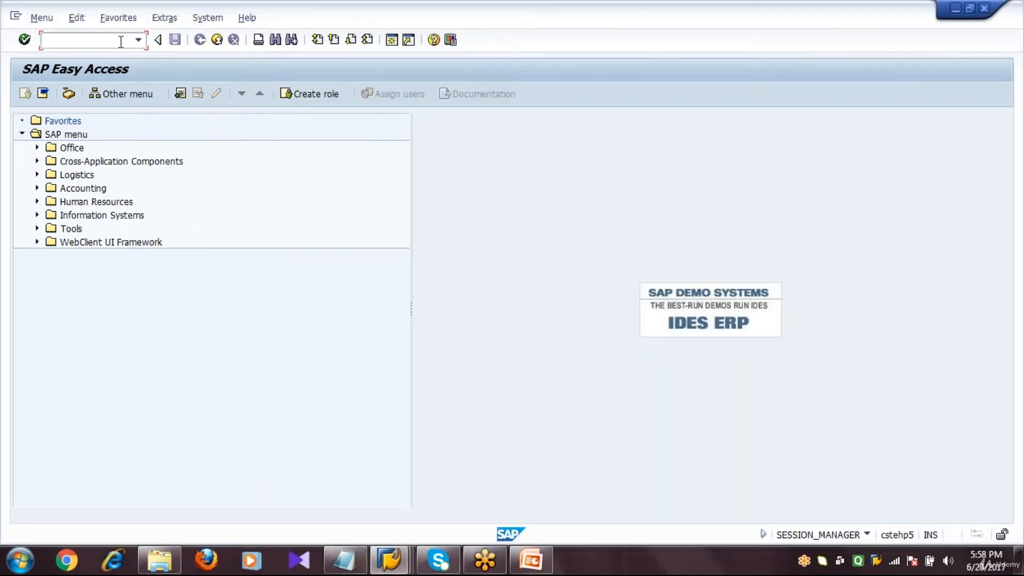
pyautogui.write('IL04')
pyautogui.press('Return')
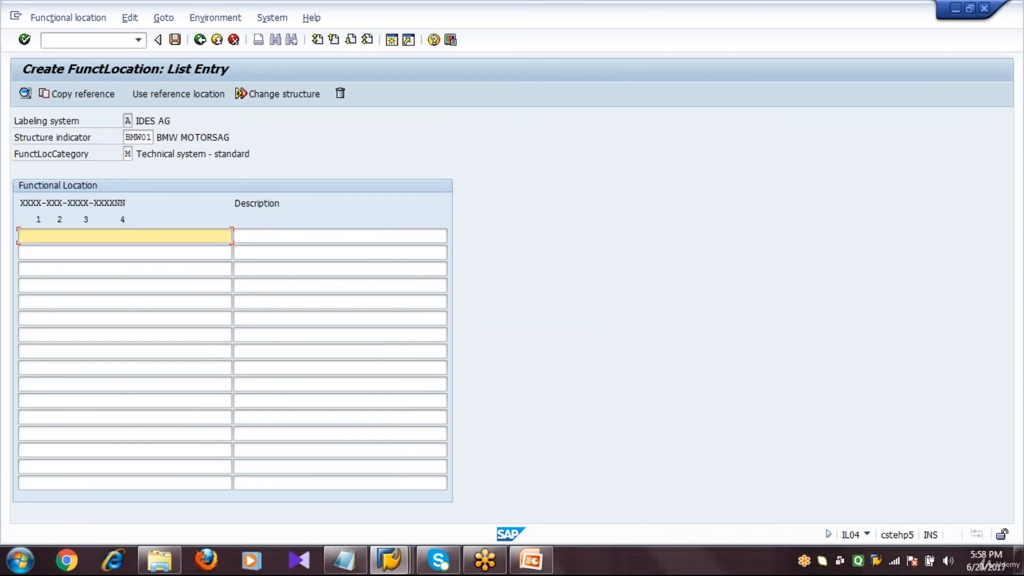
# Try to create the functional location structure BMW-UT2 by copy reference from BMW-UT1, with all sub-objects included
pyautogui.click(74, 96)
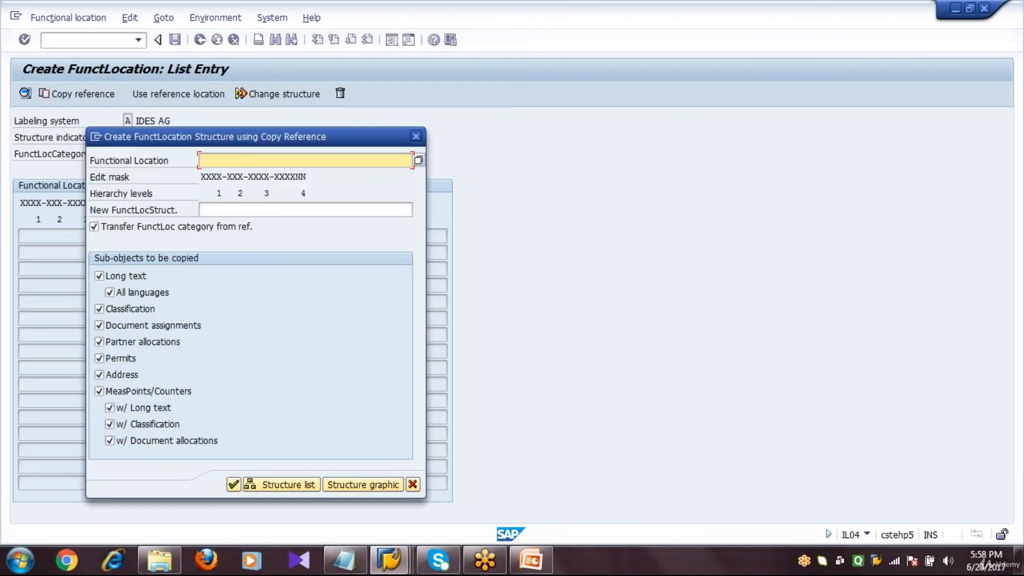
pyautogui.click(220, 159)
pyautogui.write('BM')
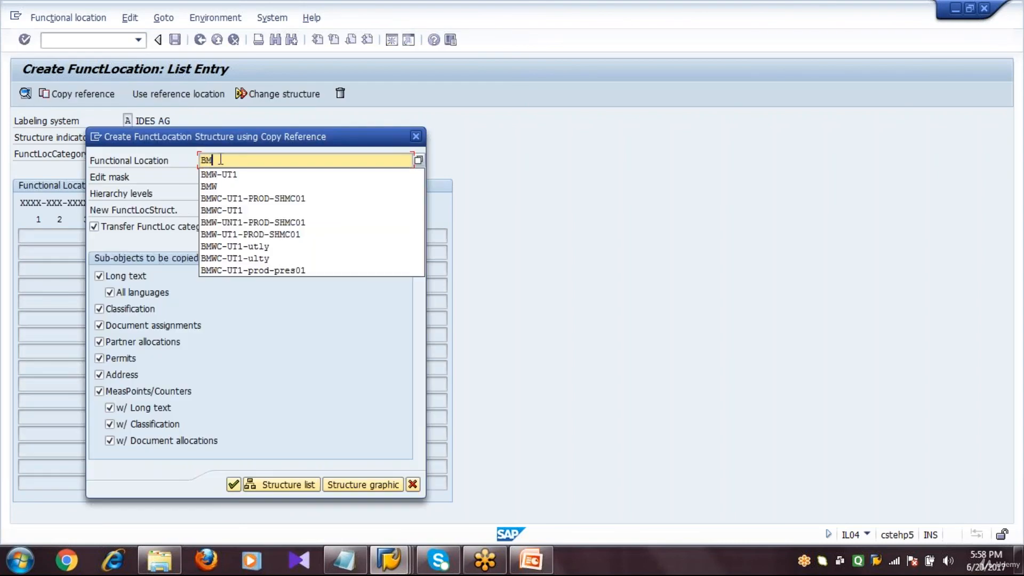
pyautogui.write('W-UT1')
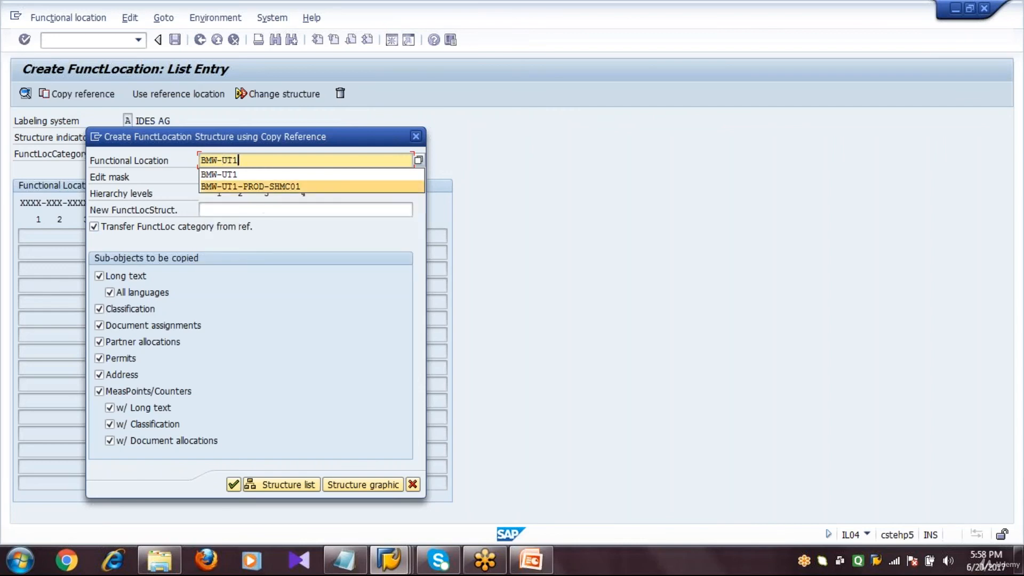
pyautogui.click(224, 175)
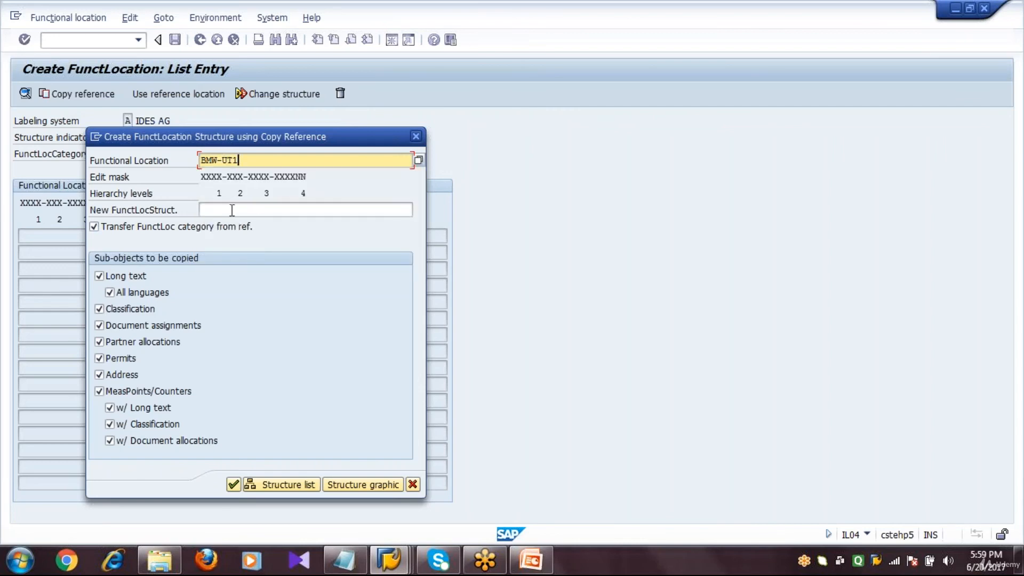
pyautogui.click(232, 210)
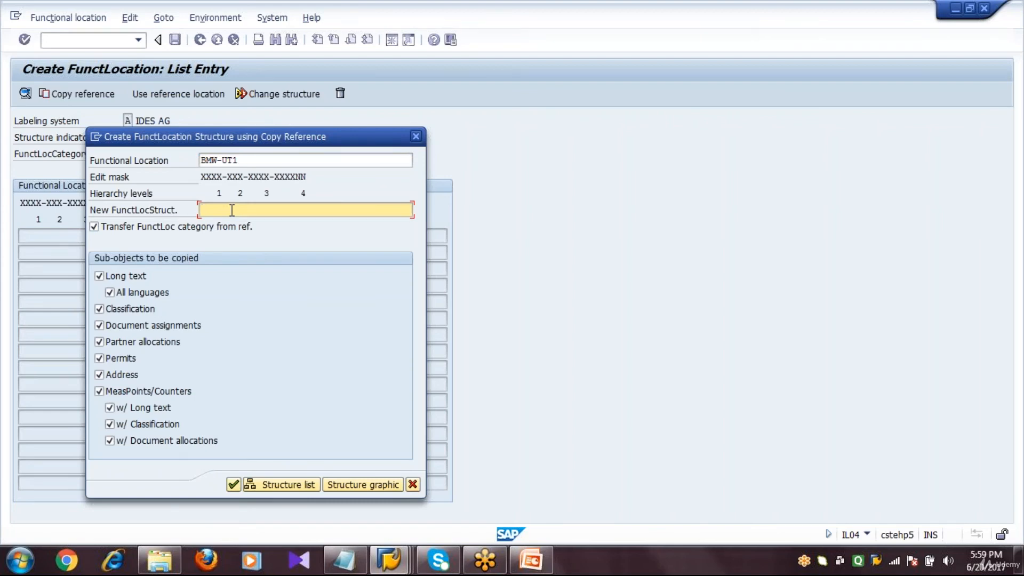
pyautogui.write('BMW-UT2')
pyautogui.press('Return')
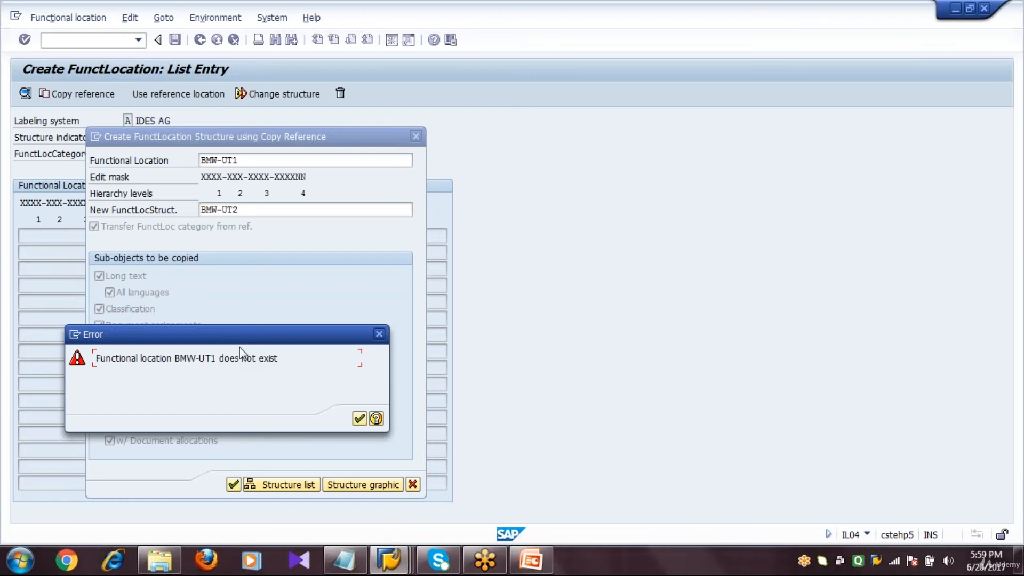
pyautogui.press('Return')
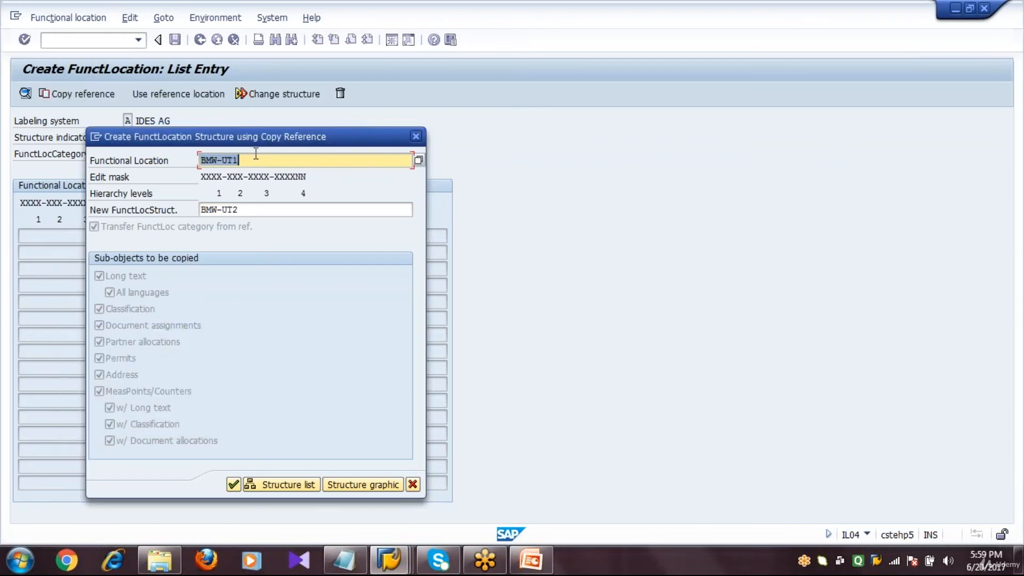
# Correct the labels to "BMW -UT1" for the source and "BMW -UT2" for the new structure, and copy the structure into the list
pyautogui.click(218, 162)
pyautogui.click(218, 209)
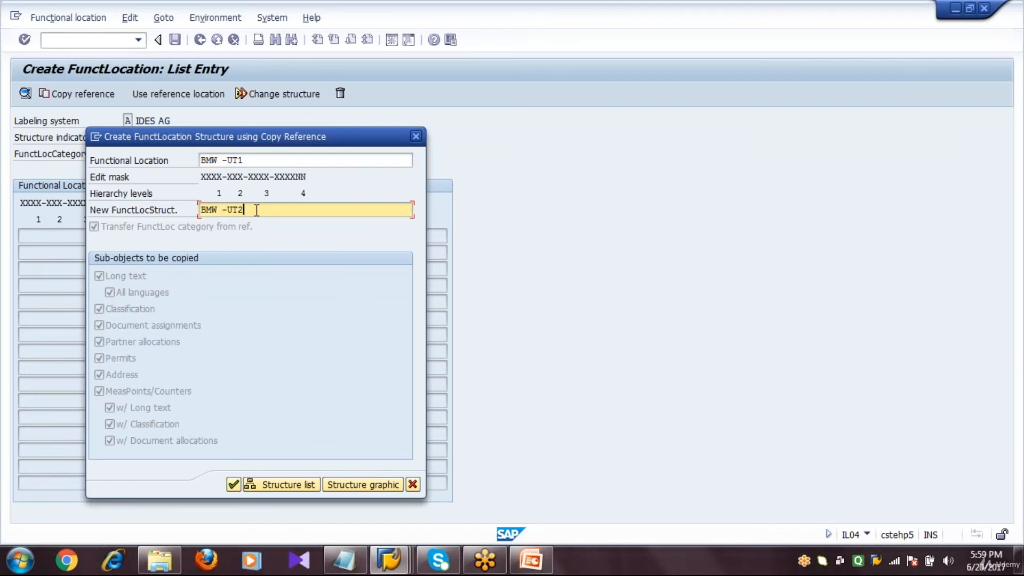
pyautogui.press('Return')
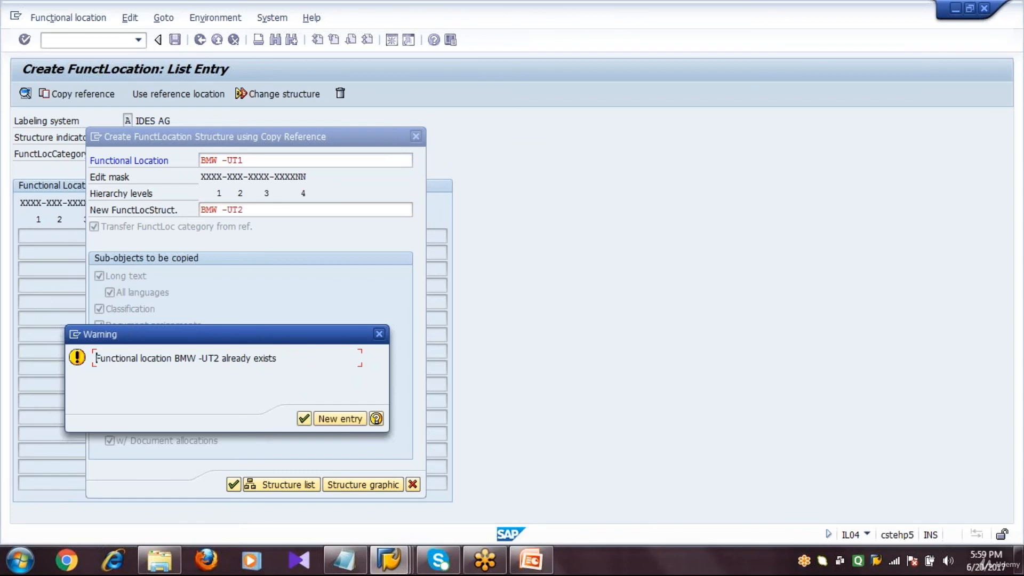
pyautogui.press('Return')
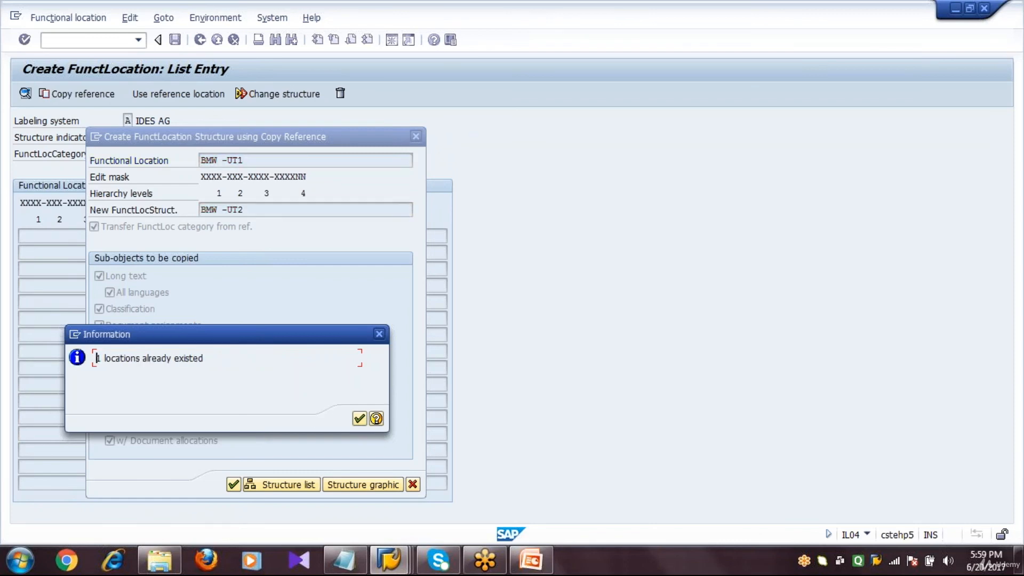
pyautogui.press('Return')
pyautogui.press('Return')
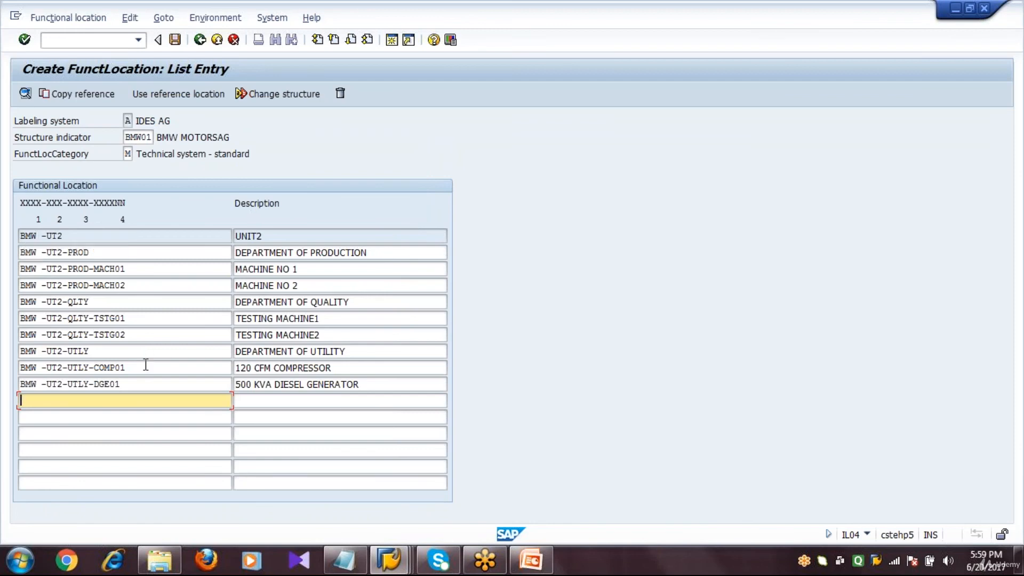
# Check the copied entries from BMW -UT2-PROD to BMW -UT2-UTLY-DGE01 and save the new functional locations
pyautogui.click(144, 384)
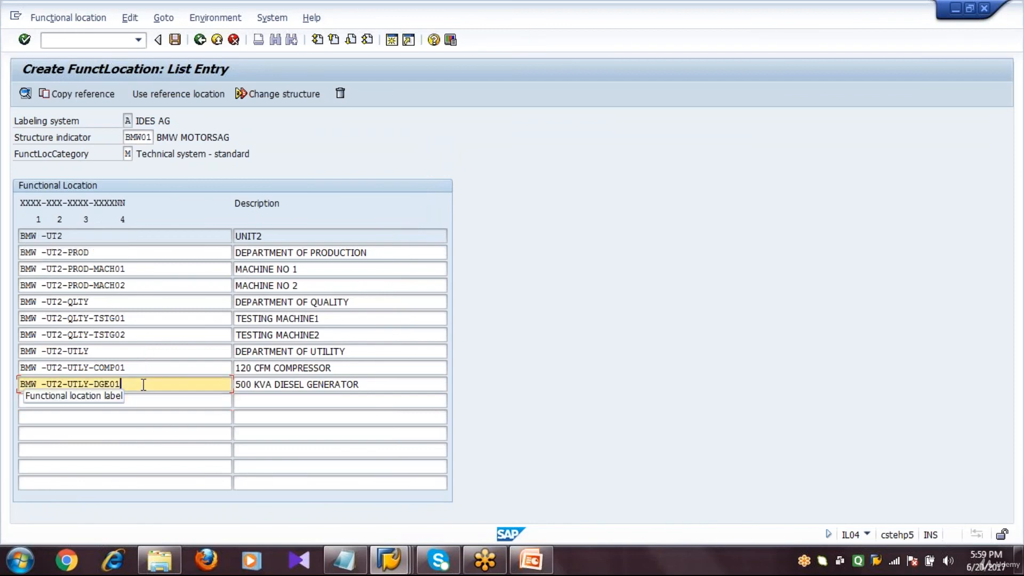
pyautogui.click(122, 254)
pyautogui.click(132, 386)
pyautogui.click(141, 252)
pyautogui.click(138, 386)
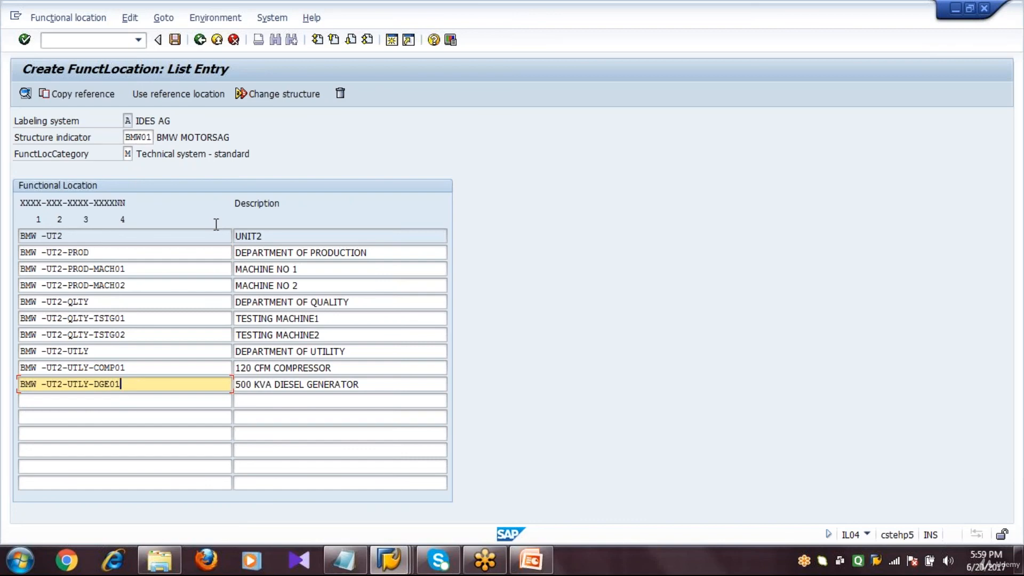
pyautogui.click(175, 39)
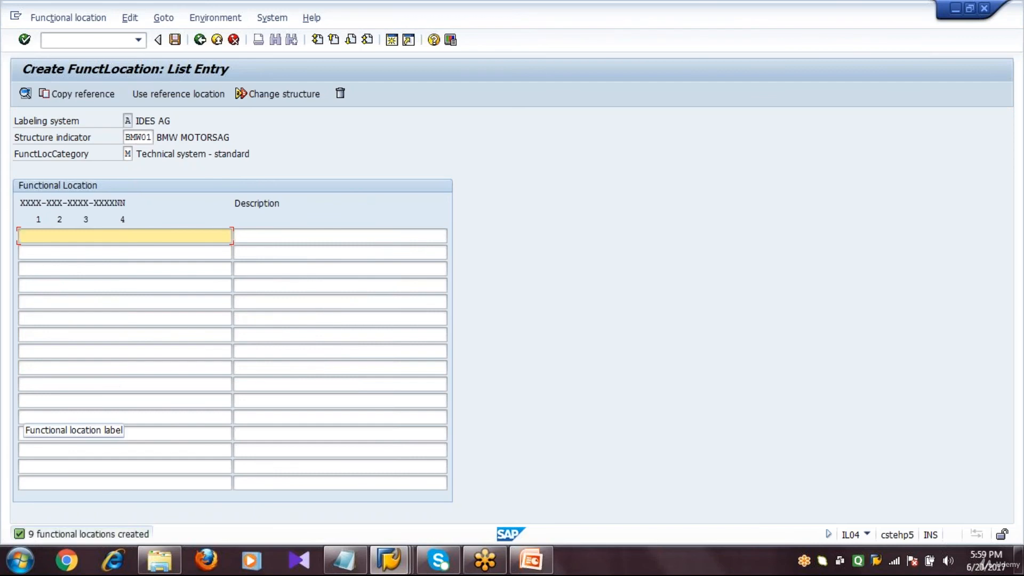
# View the details of the save message, and leave the list entry for the SAP start screen
pyautogui.doubleClick(118, 533)
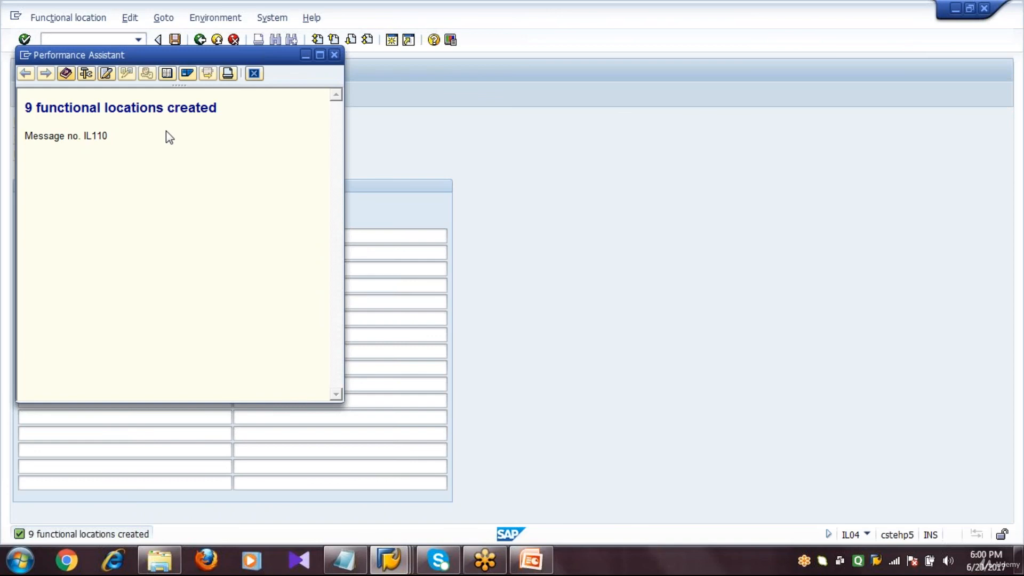
pyautogui.click(254, 73)
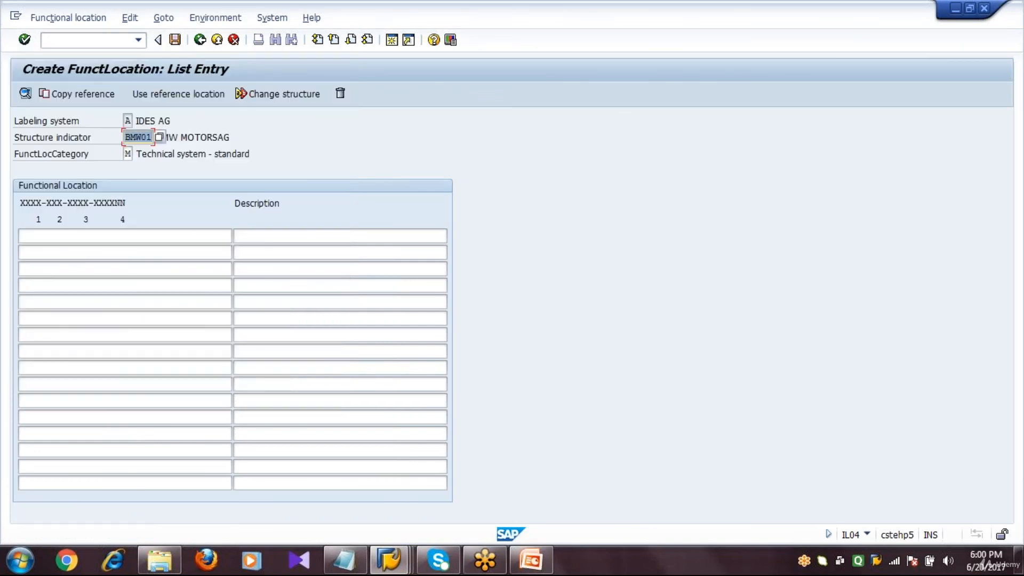
pyautogui.click(200, 40)
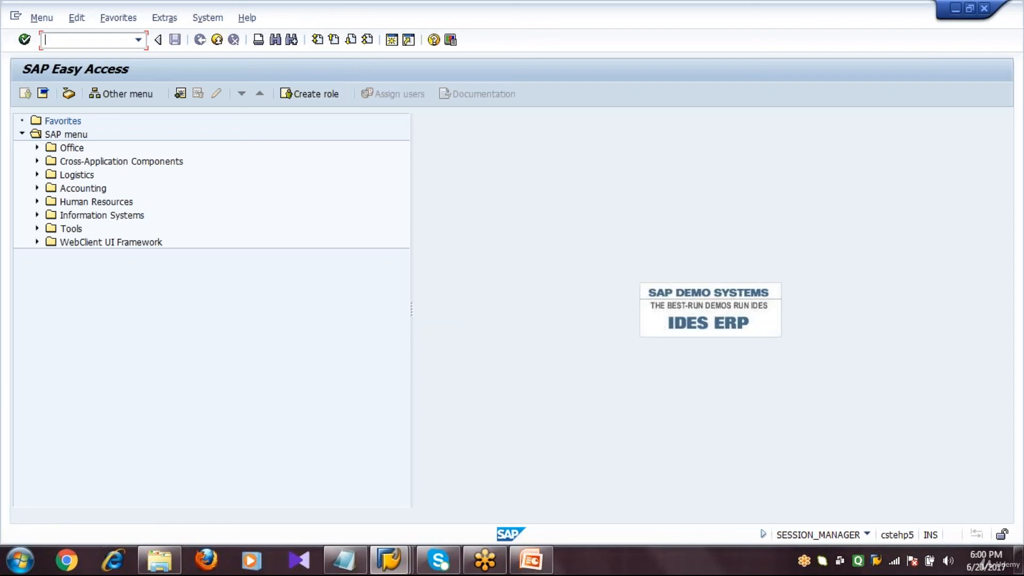
# Display the structure of functional location BMW with transaction IH01 and expand the whole list
pyautogui.write('IH01')
pyautogui.press('Return')
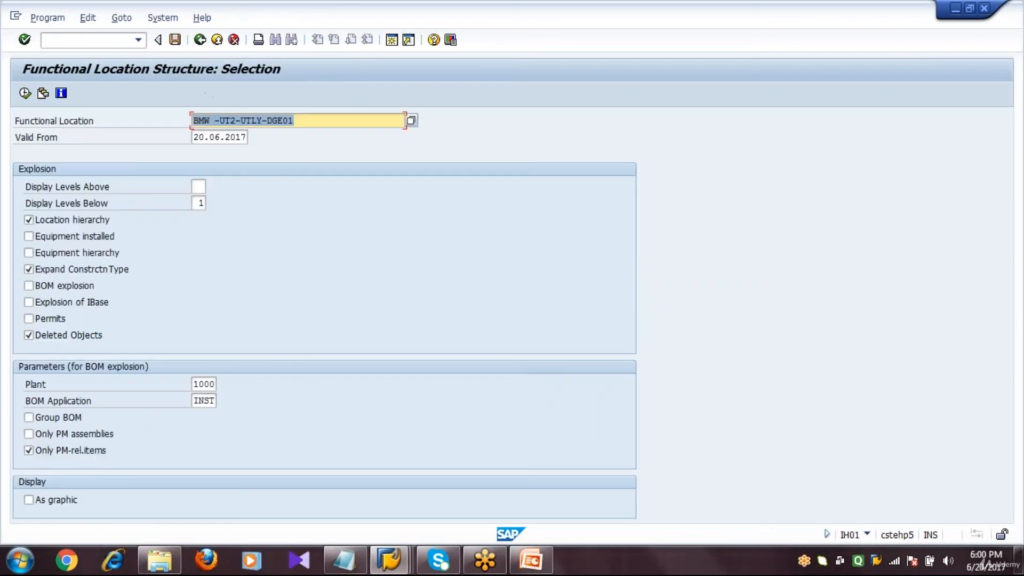
pyautogui.write('BMW')
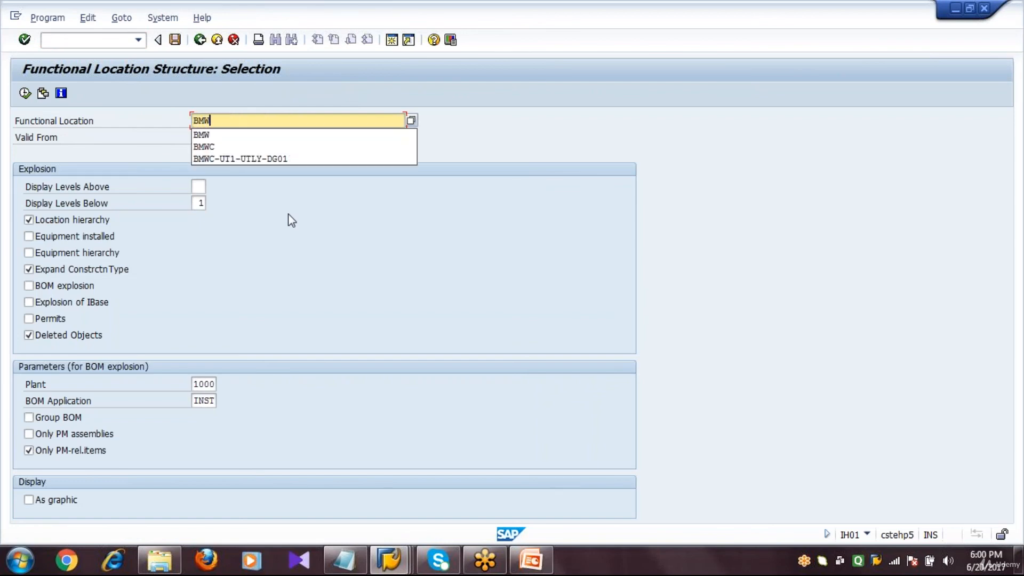
pyautogui.click(222, 135)
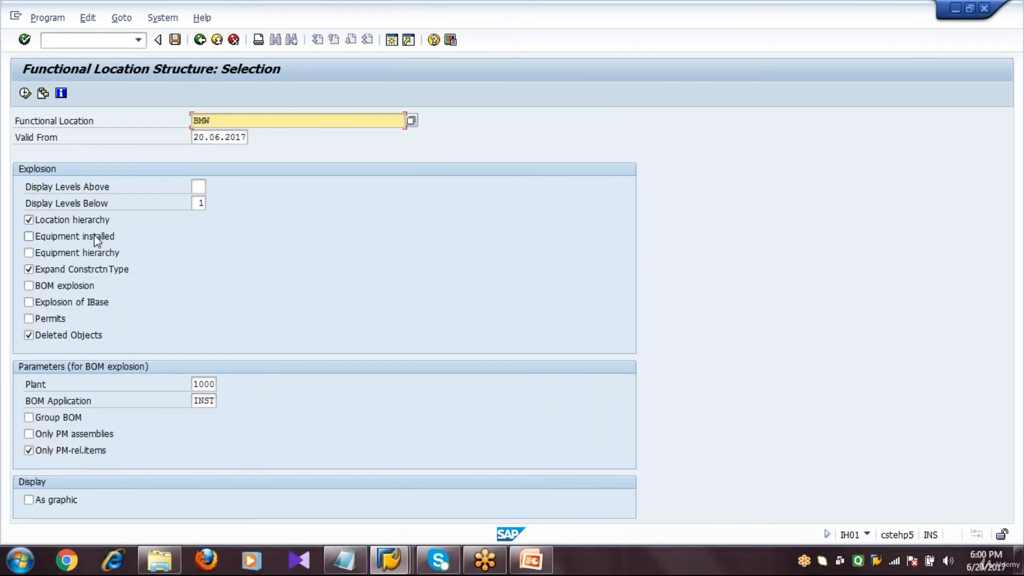
pyautogui.click(25, 94)
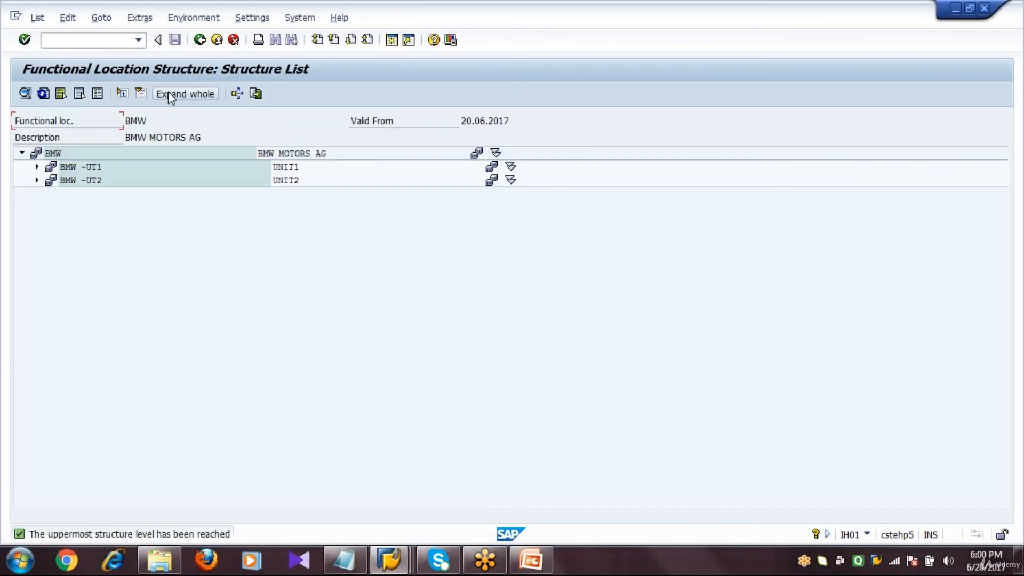
pyautogui.click(171, 96)
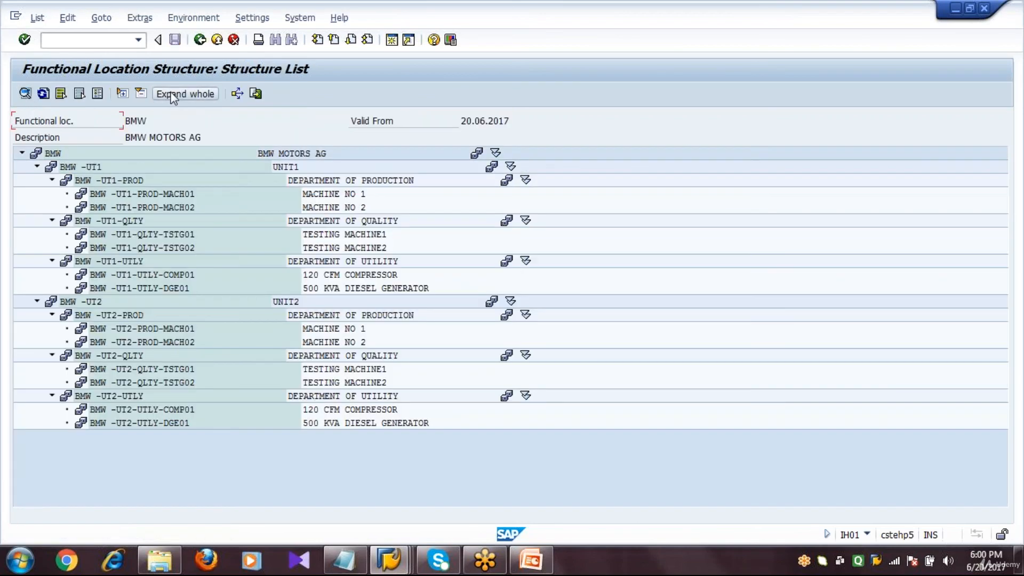
# Compare the BMW -UT1 and BMW -UT2 branches, and bring up the functional location notes in Notepad over the SAP window
pyautogui.click(92, 302)
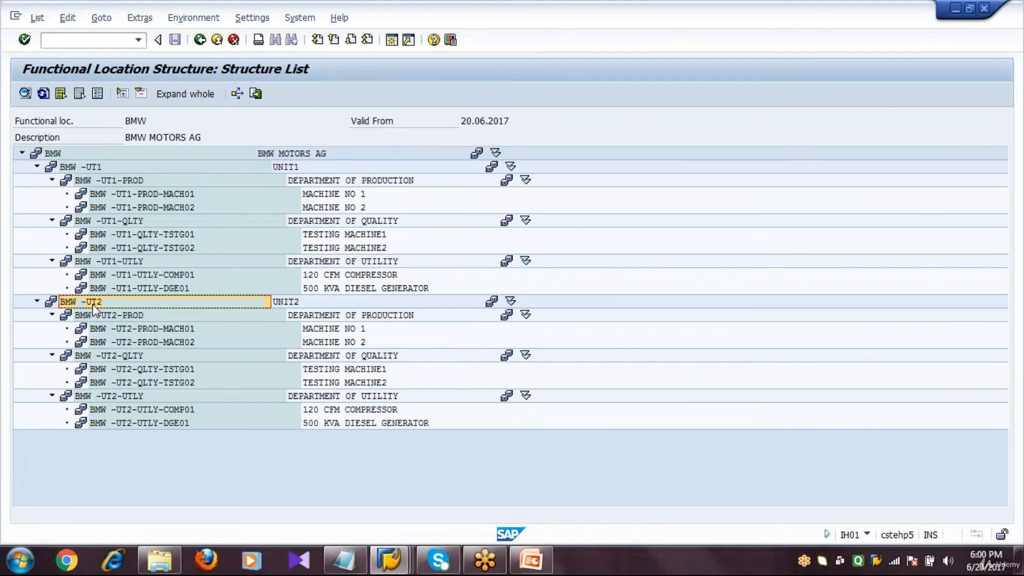
pyautogui.click(97, 166)
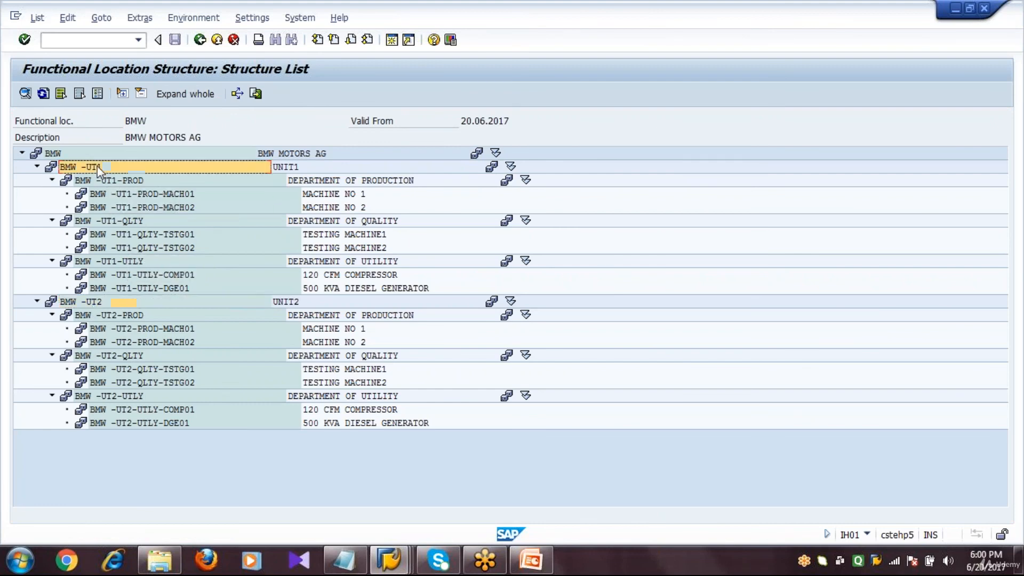
pyautogui.click(140, 303)
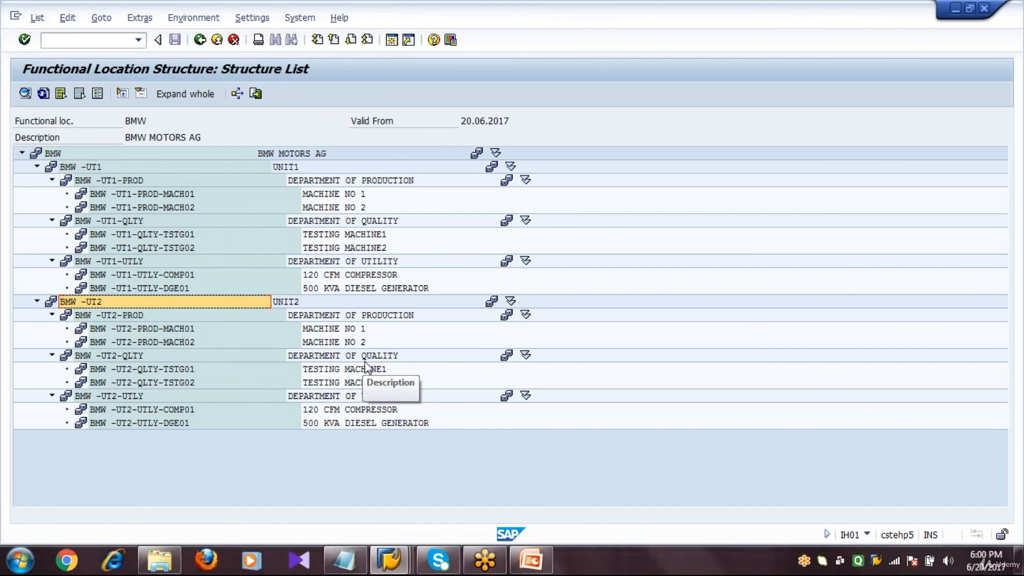
pyautogui.click(324, 397)
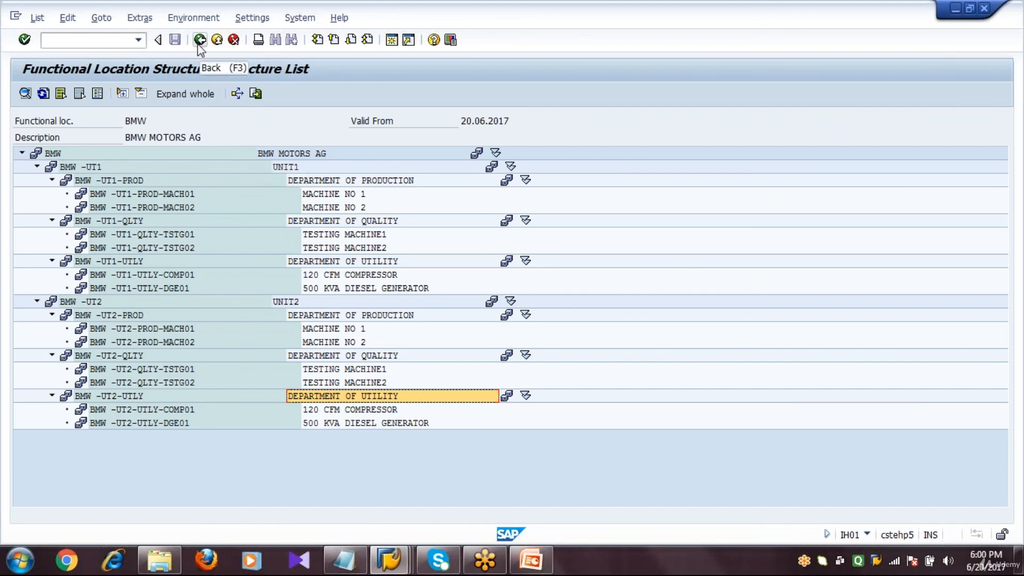
pyautogui.click(347, 566)
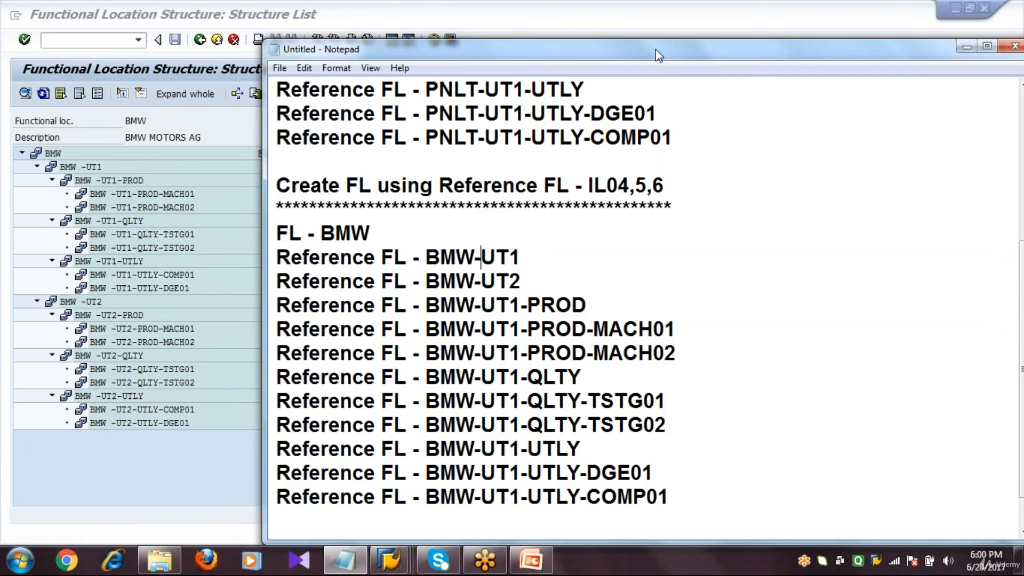
pyautogui.moveTo(616, 58); pyautogui.dragTo(427, 23)
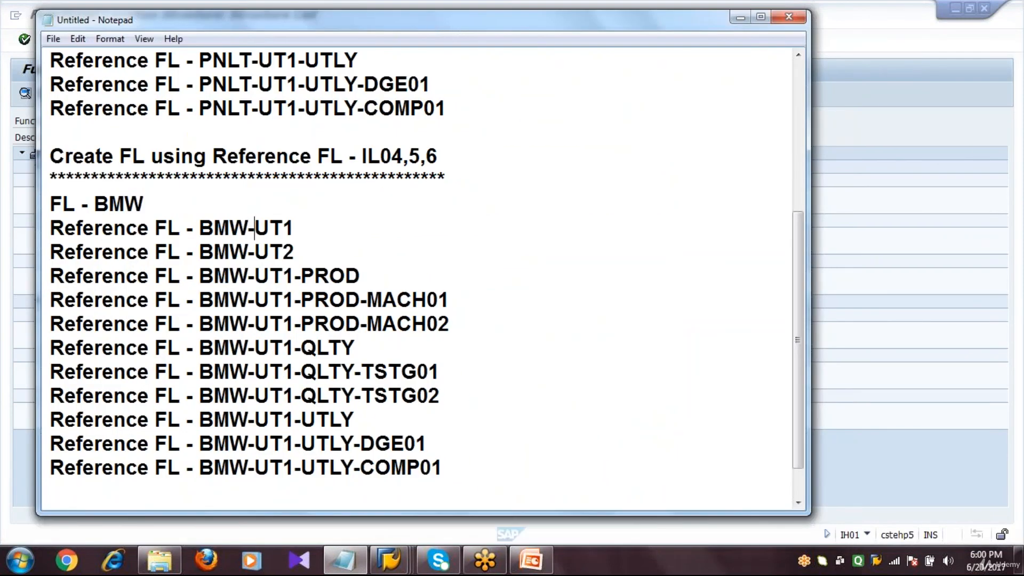